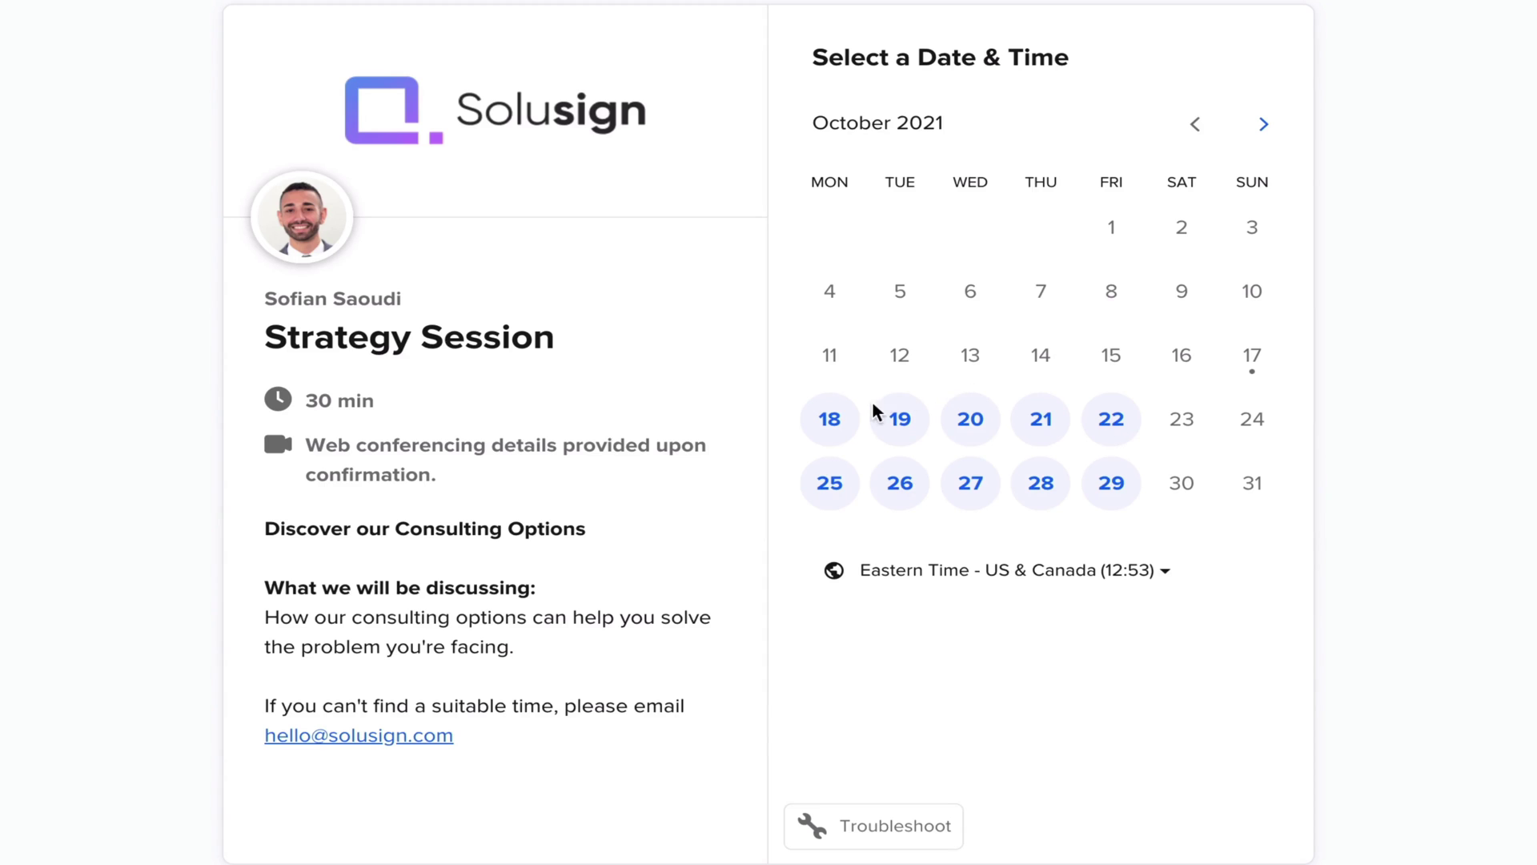
Step: Pick October 18 for the Strategy Session in Calendly and download the DocuSign cheat sheet
{"action": "left_click", "coordinate": [841, 430]}
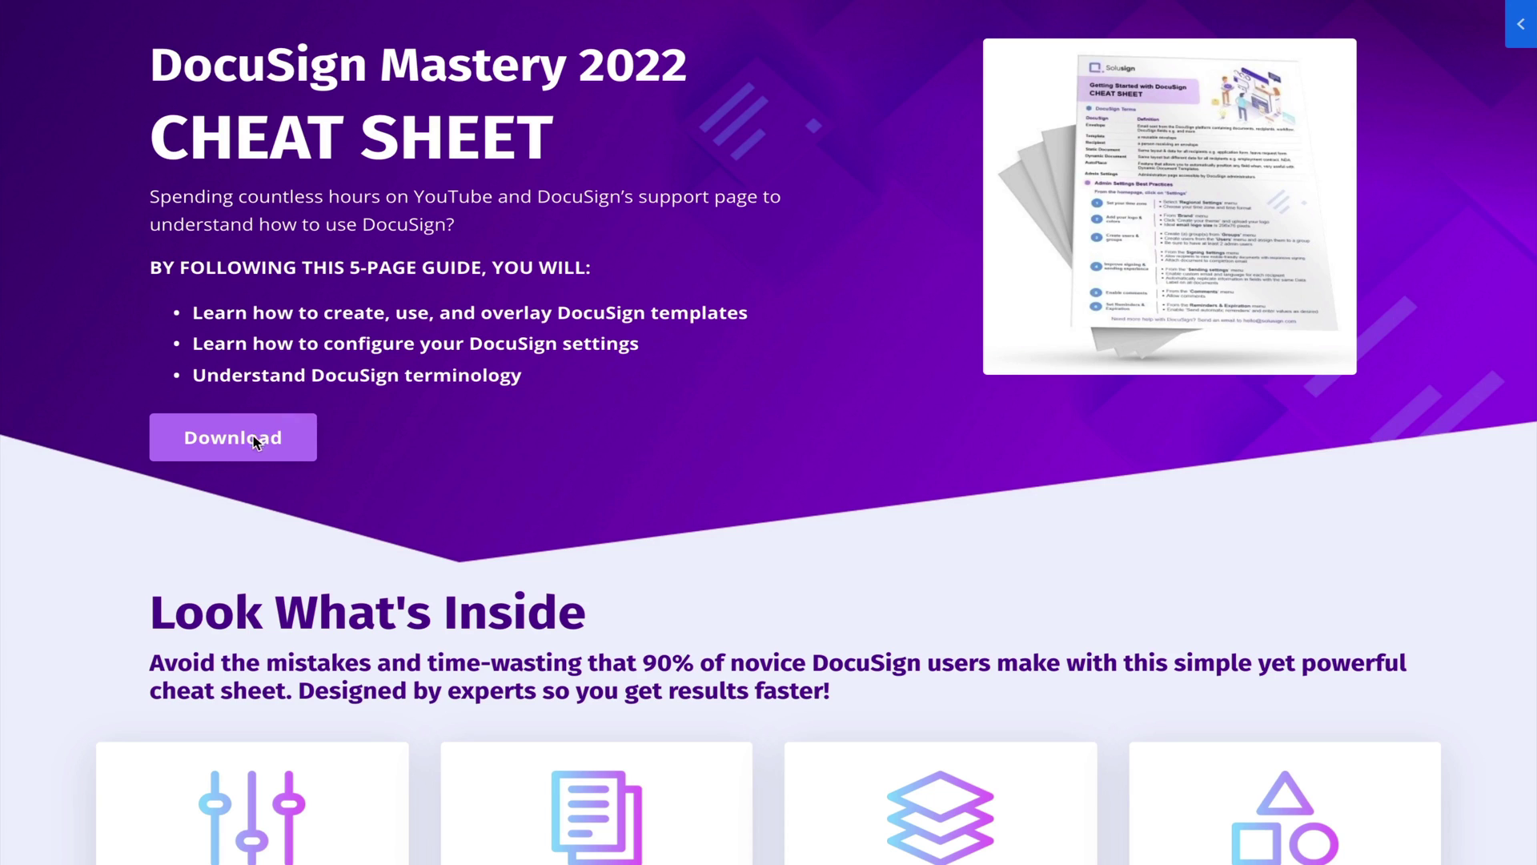
{"action": "left_click", "coordinate": [244, 445]}
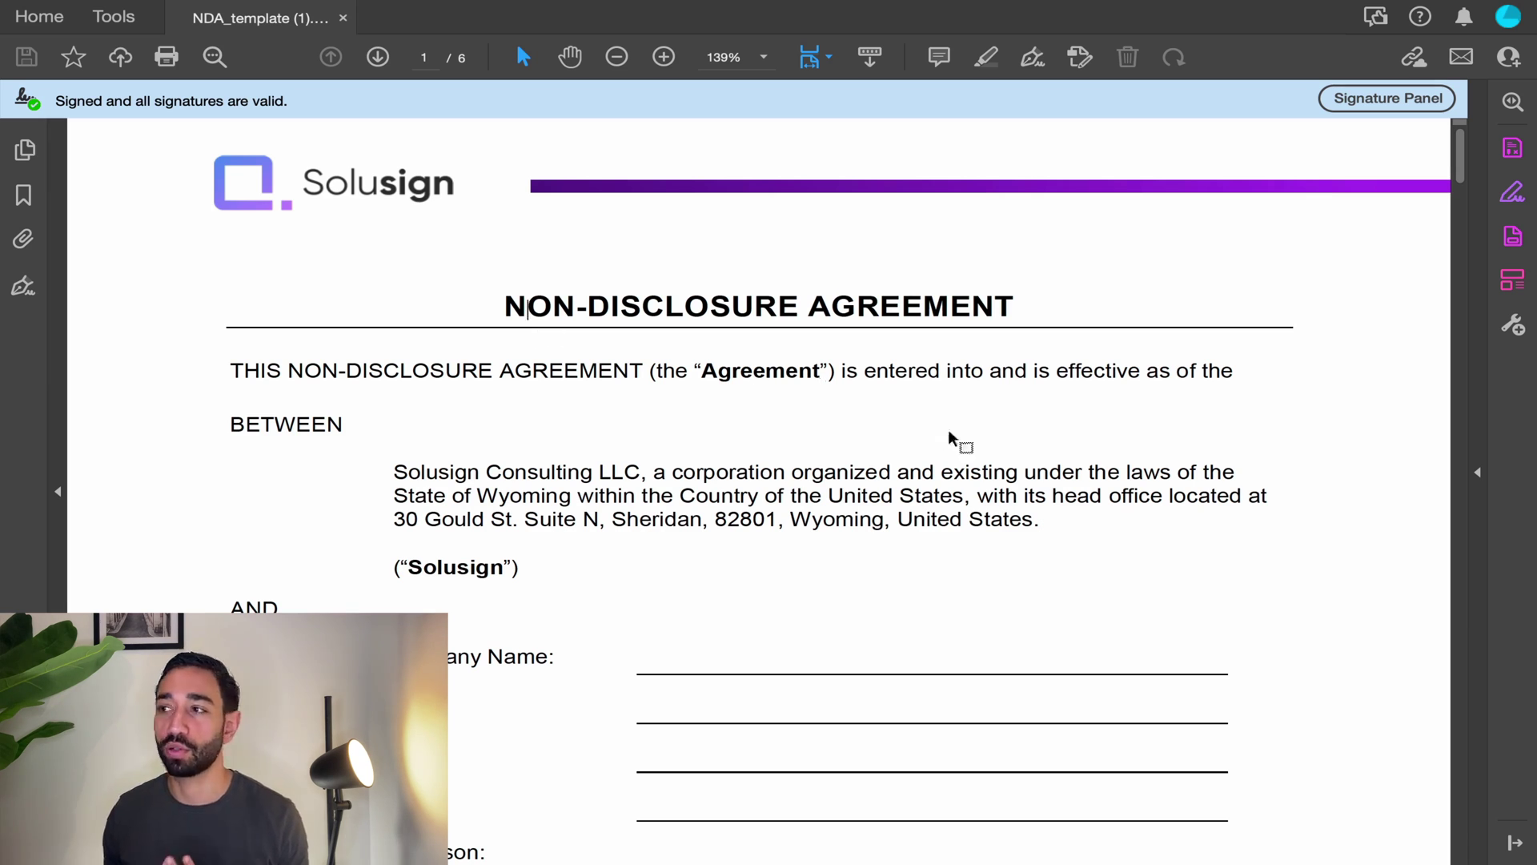
Step: Scroll through the NDA PDF down to the Solusign Consulting LLC signature block on page 6
{"action": "scroll", "coordinate": [1001, 453], "scroll_direction": "down", "scroll_amount": 5}
{"action": "scroll", "coordinate": [773, 526], "scroll_direction": "down", "scroll_amount": 2}
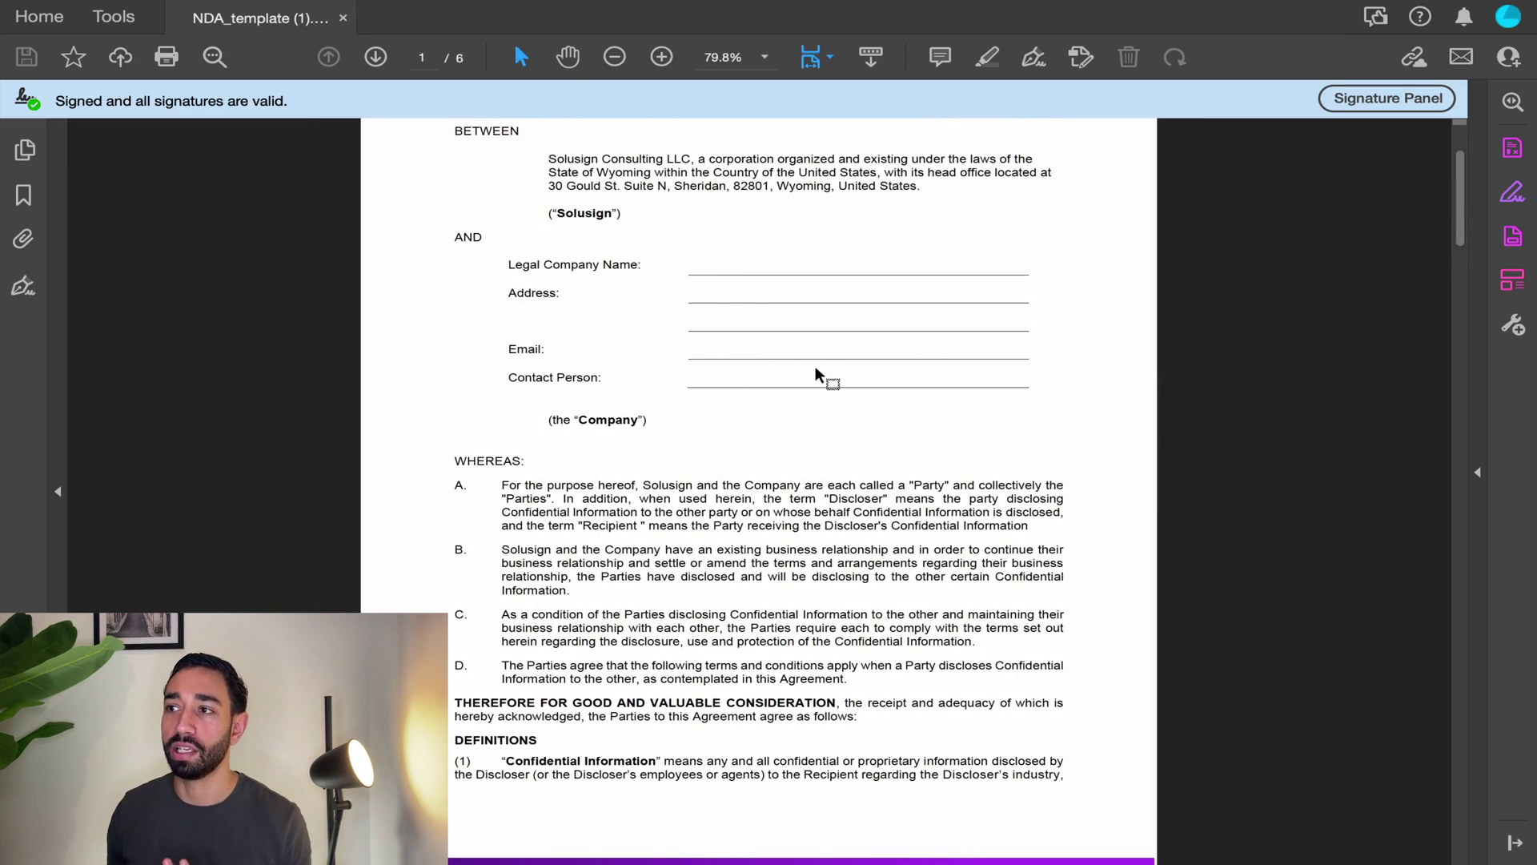
{"action": "scroll", "coordinate": [845, 420], "scroll_direction": "down", "scroll_amount": 12}
{"action": "scroll", "coordinate": [845, 420], "scroll_direction": "down", "scroll_amount": 20}
{"action": "scroll", "coordinate": [846, 420], "scroll_direction": "down", "scroll_amount": 18}
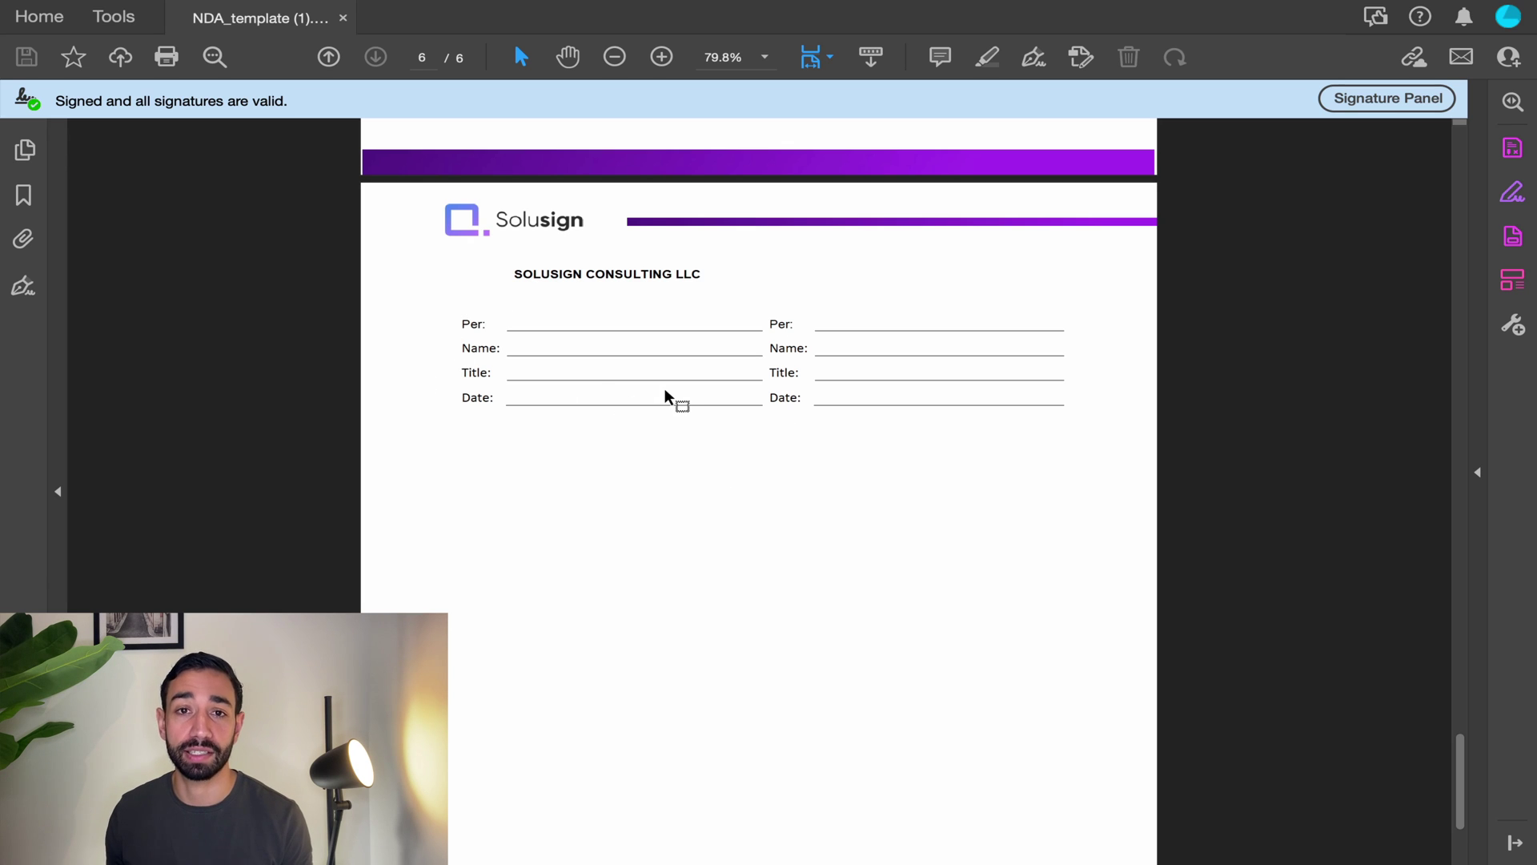
{"action": "scroll", "coordinate": [775, 378], "scroll_direction": "up", "scroll_amount": 2}
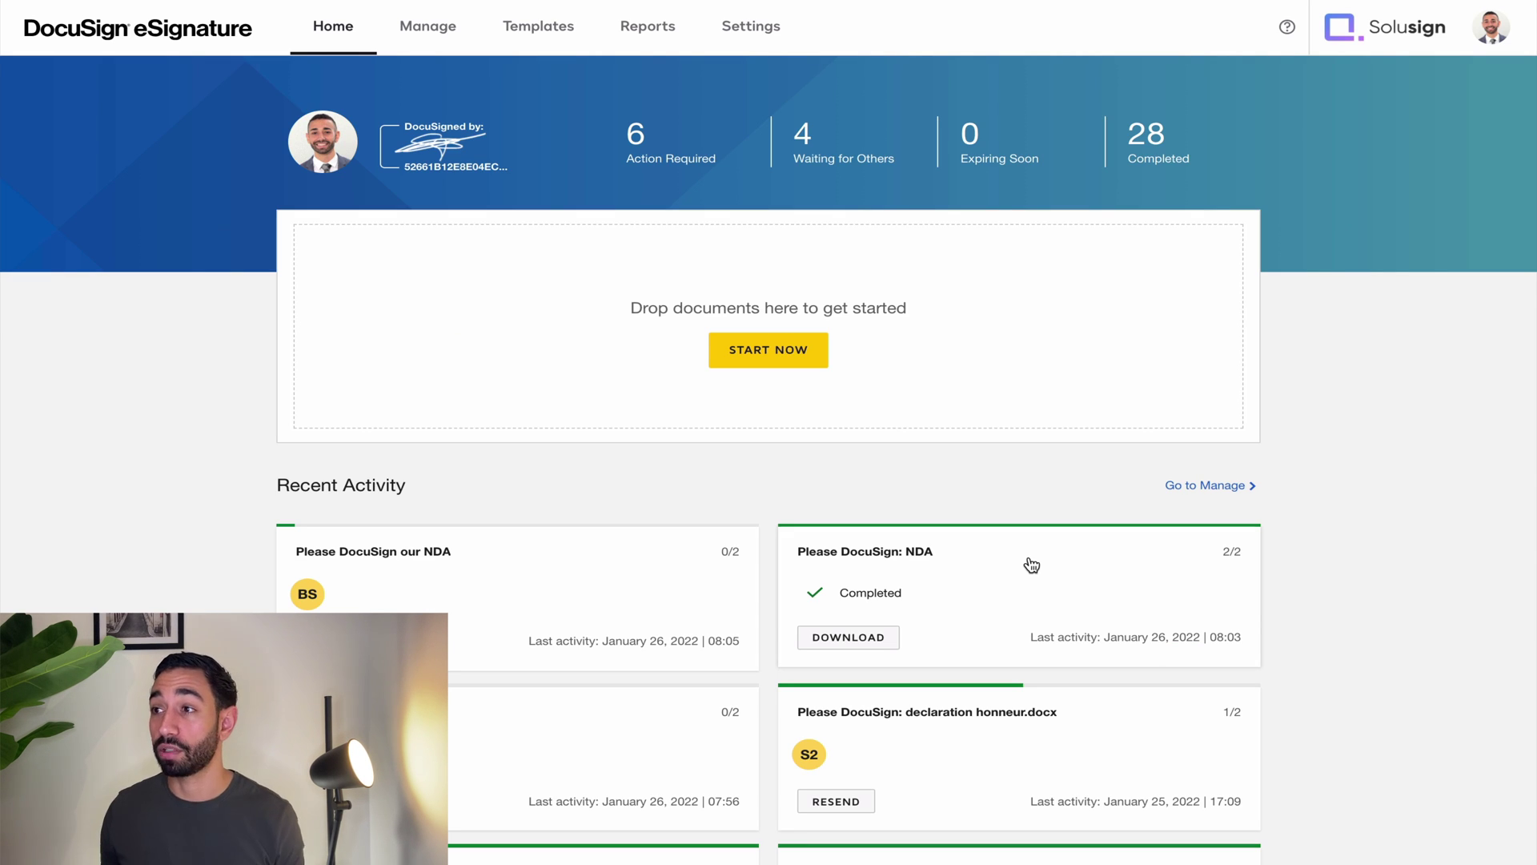
Step: Start a new envelope from the DocuSign Home page with START NOW
{"action": "left_click", "coordinate": [765, 350]}
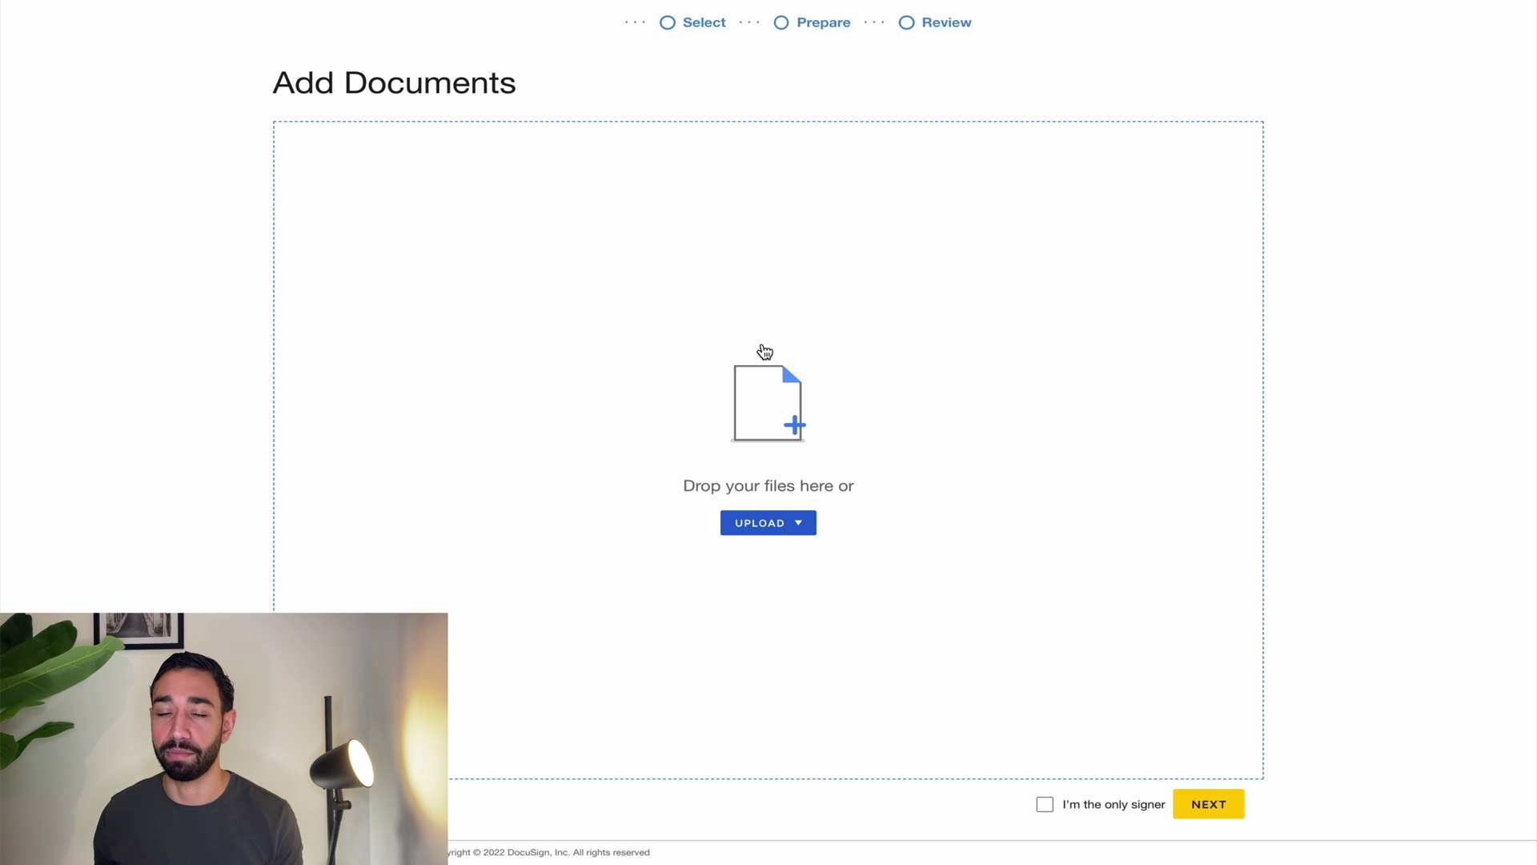
Step: Upload NDA_template (1).pdf from the desktop, declining the matching NDA template
{"action": "left_click", "coordinate": [771, 528]}
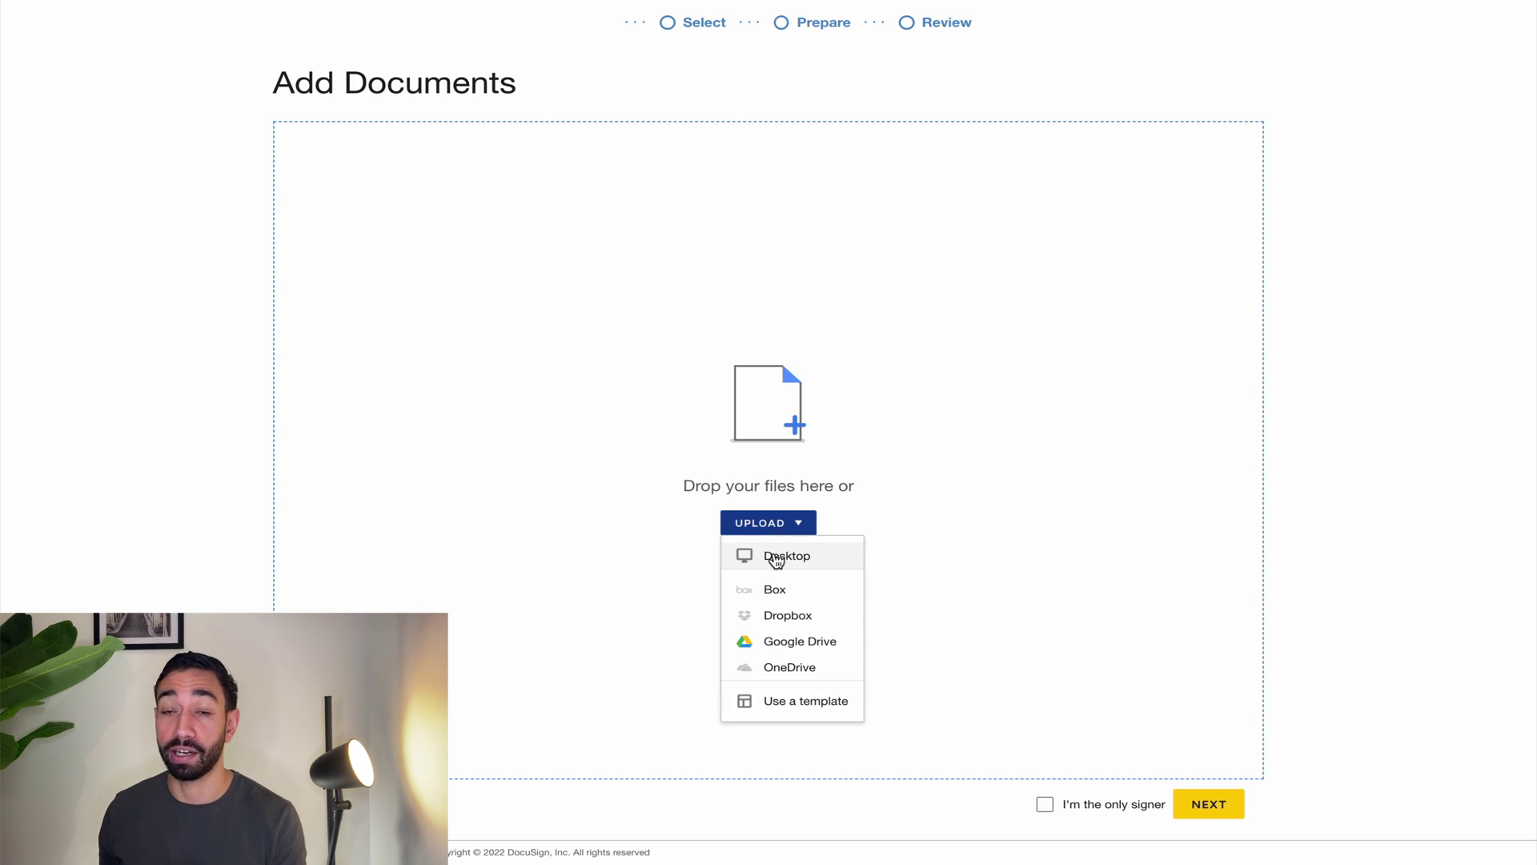
{"action": "left_click", "coordinate": [776, 558]}
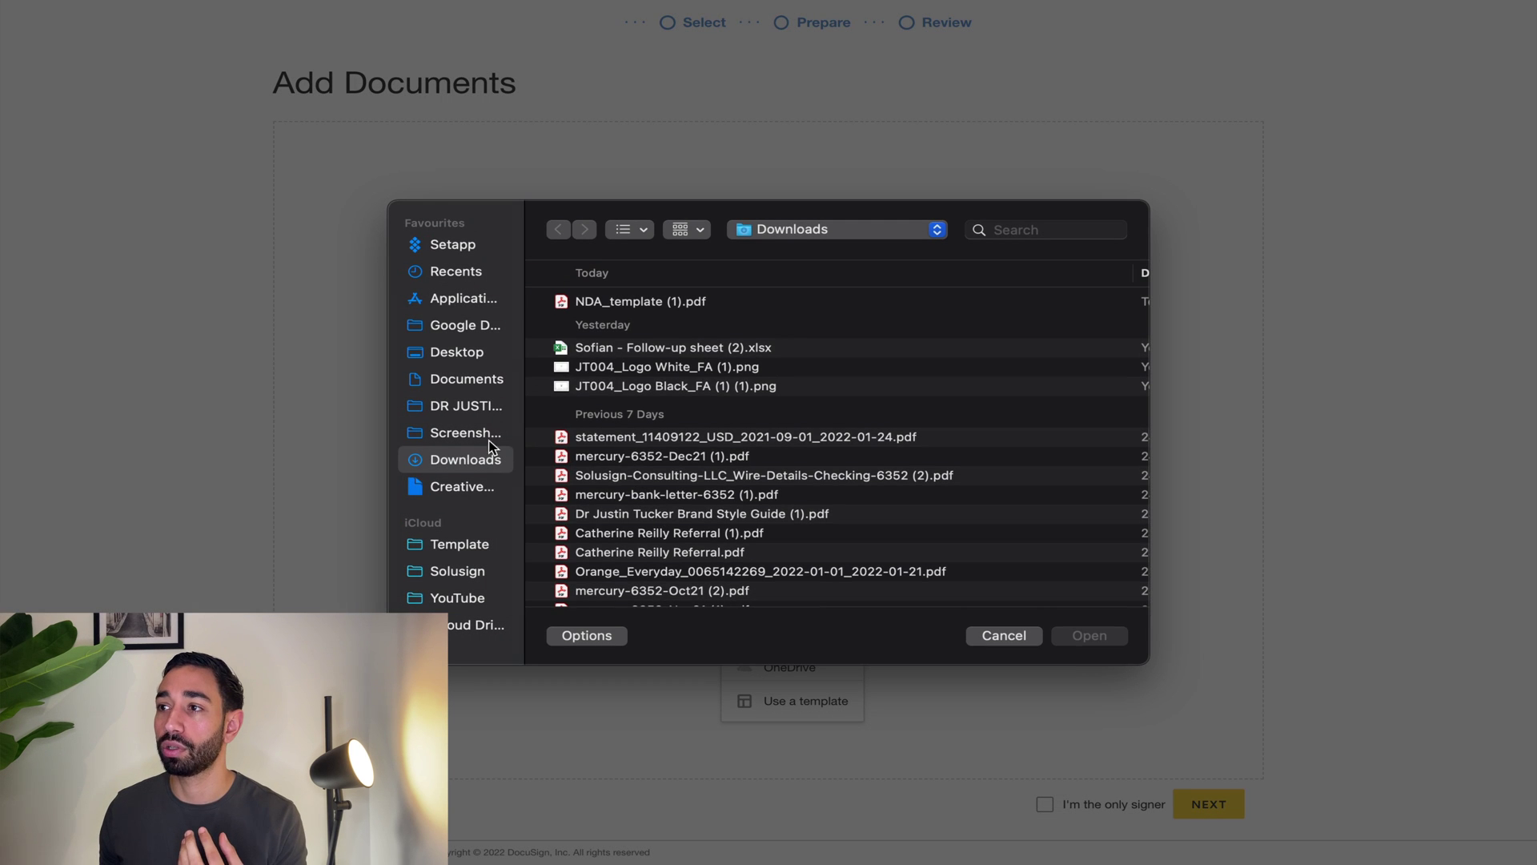
{"action": "double_click", "coordinate": [628, 300]}
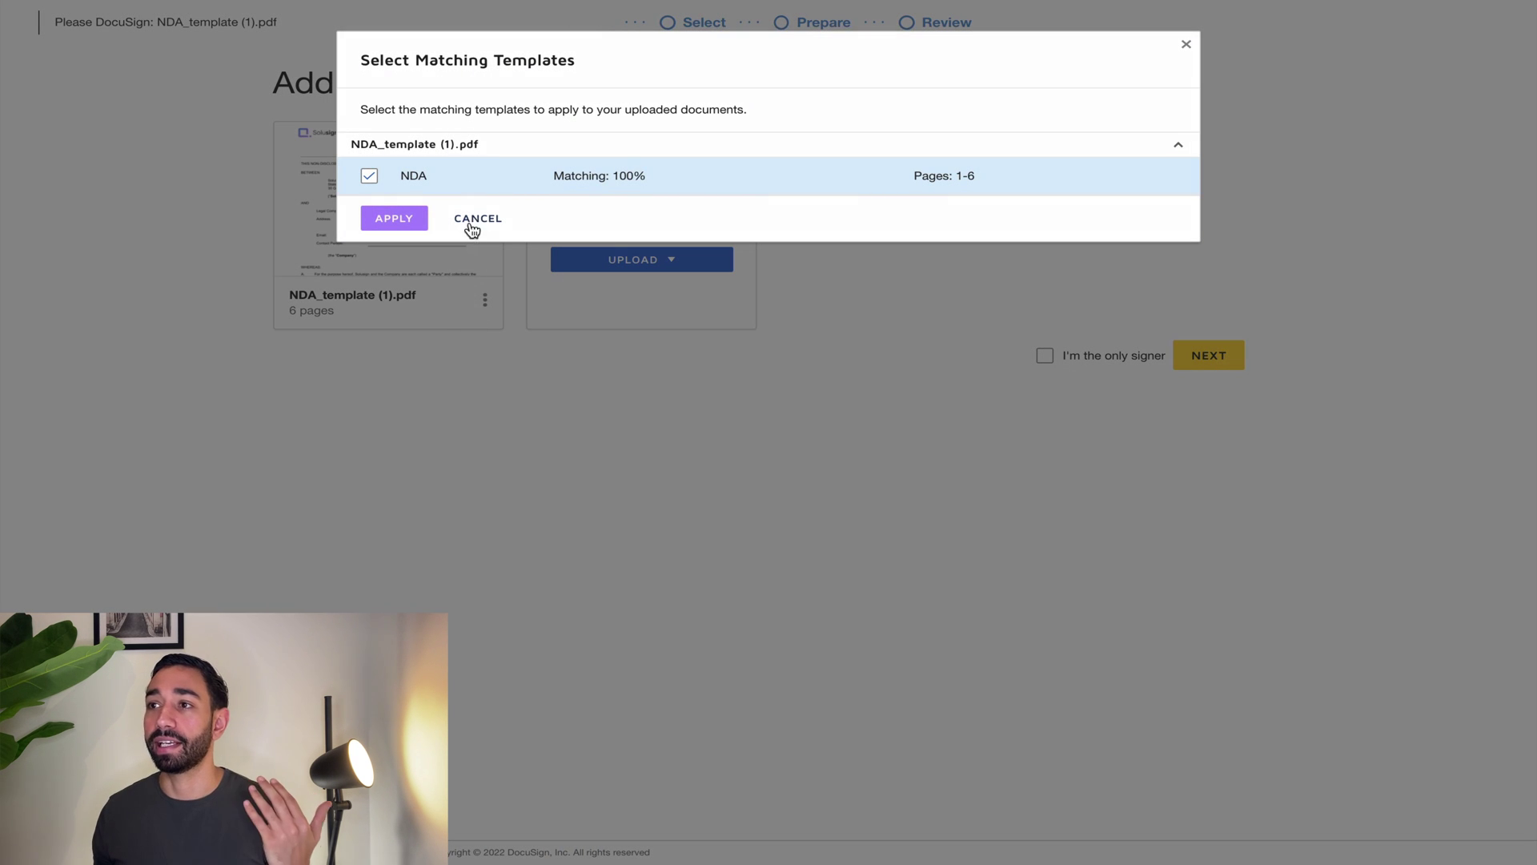
{"action": "left_click", "coordinate": [474, 222]}
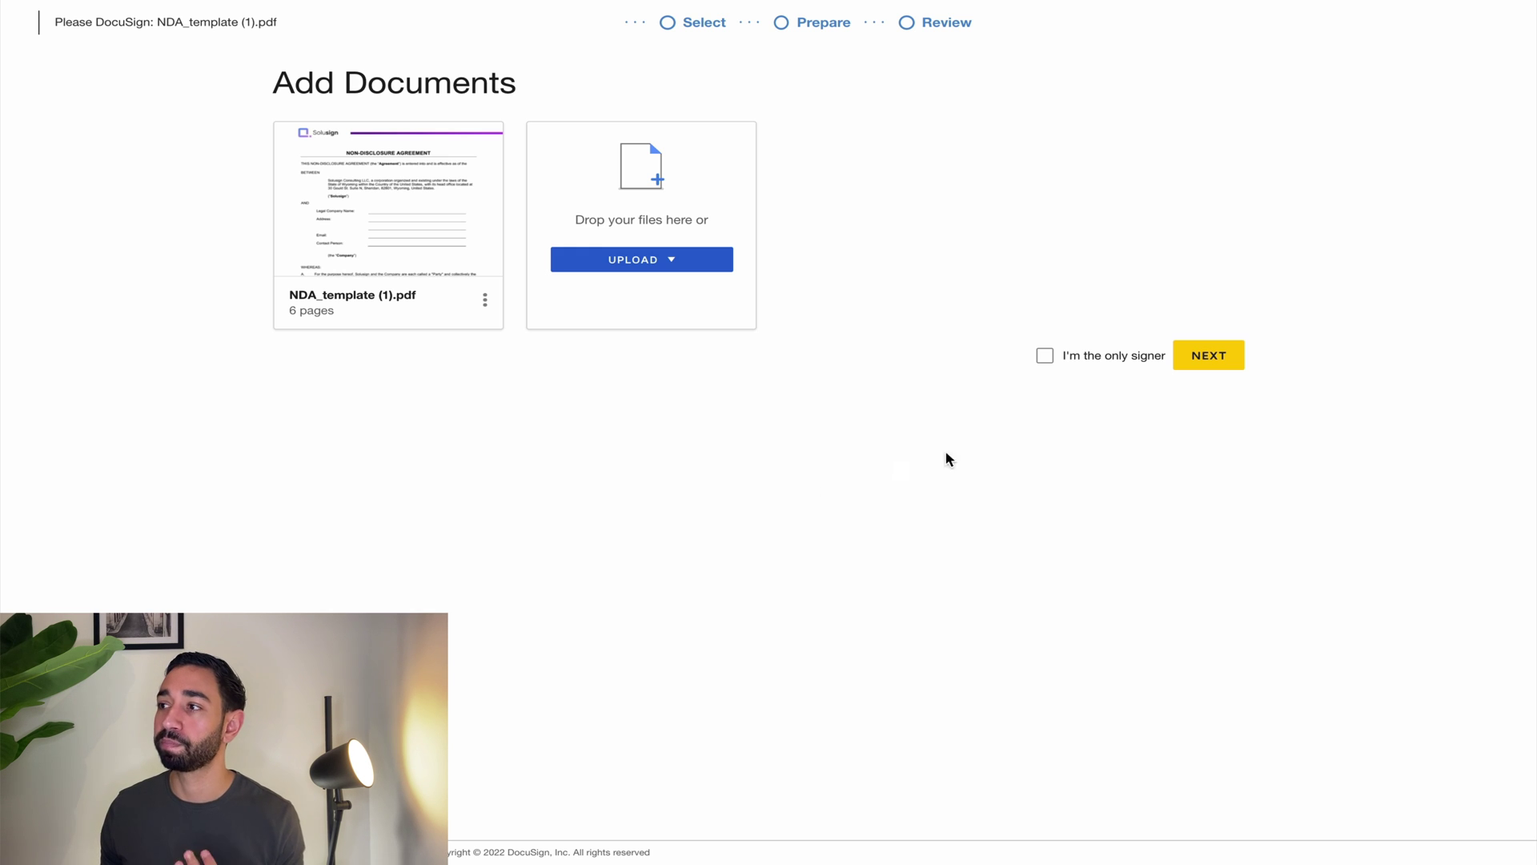
Step: Add the first recipient from saved contacts, keeping the Needs to Sign role
{"action": "left_click", "coordinate": [1219, 361]}
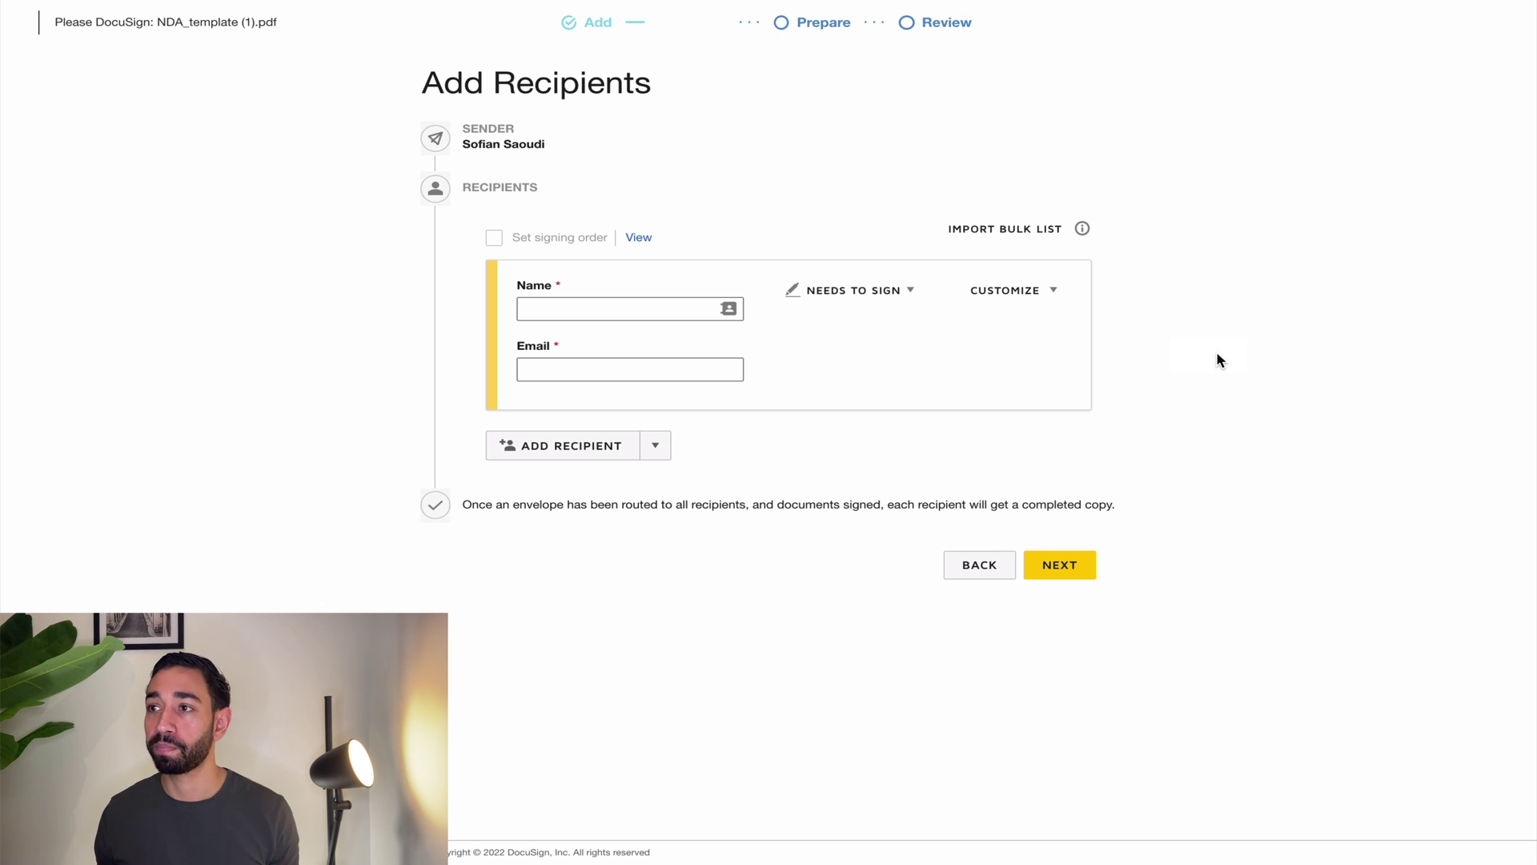
{"action": "left_click", "coordinate": [572, 306]}
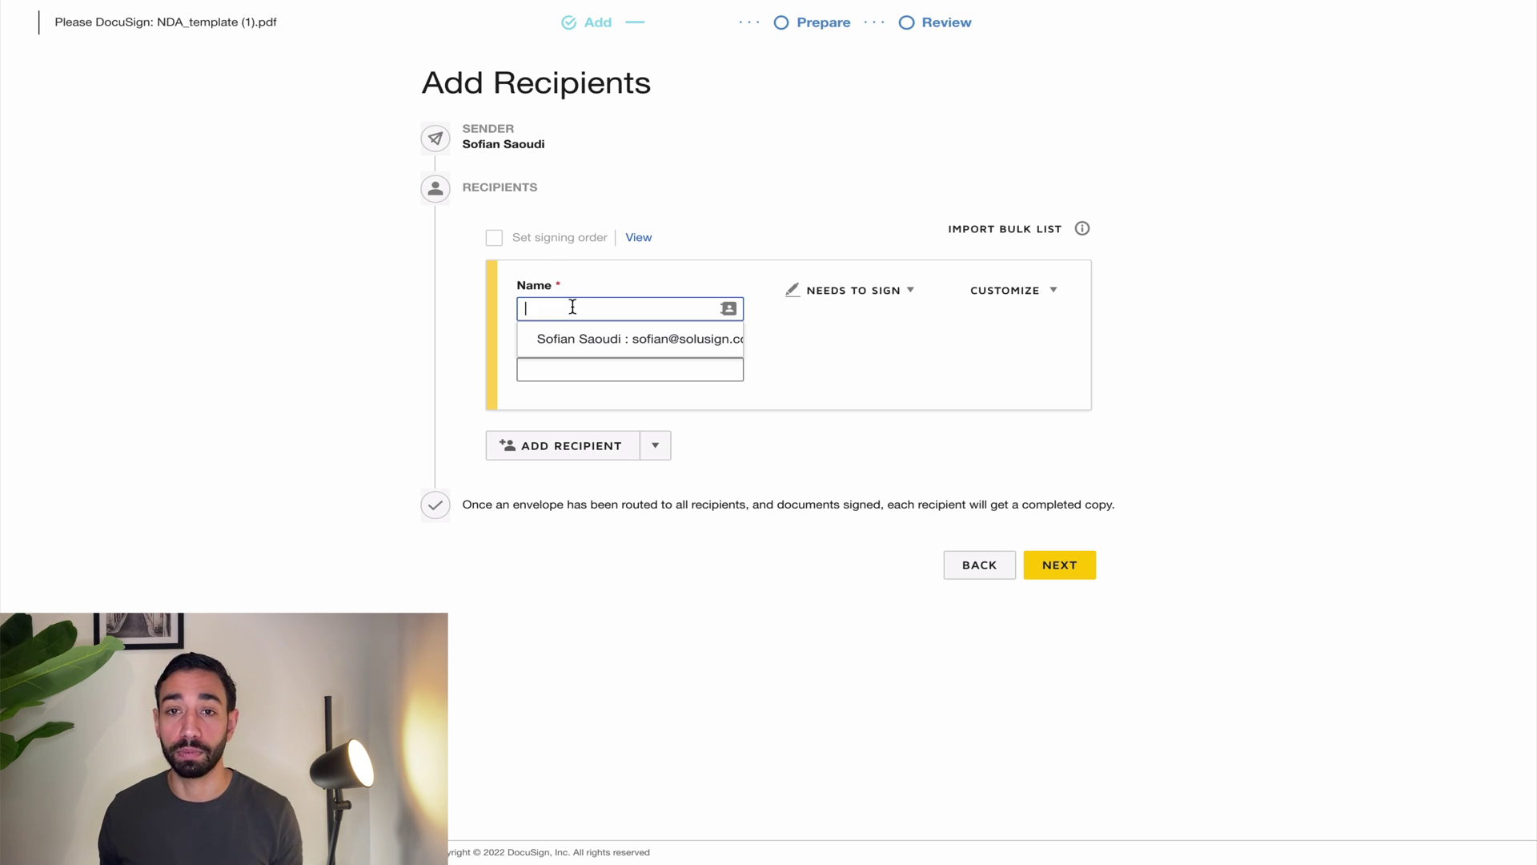
{"action": "type", "text": "Bob Smi"}
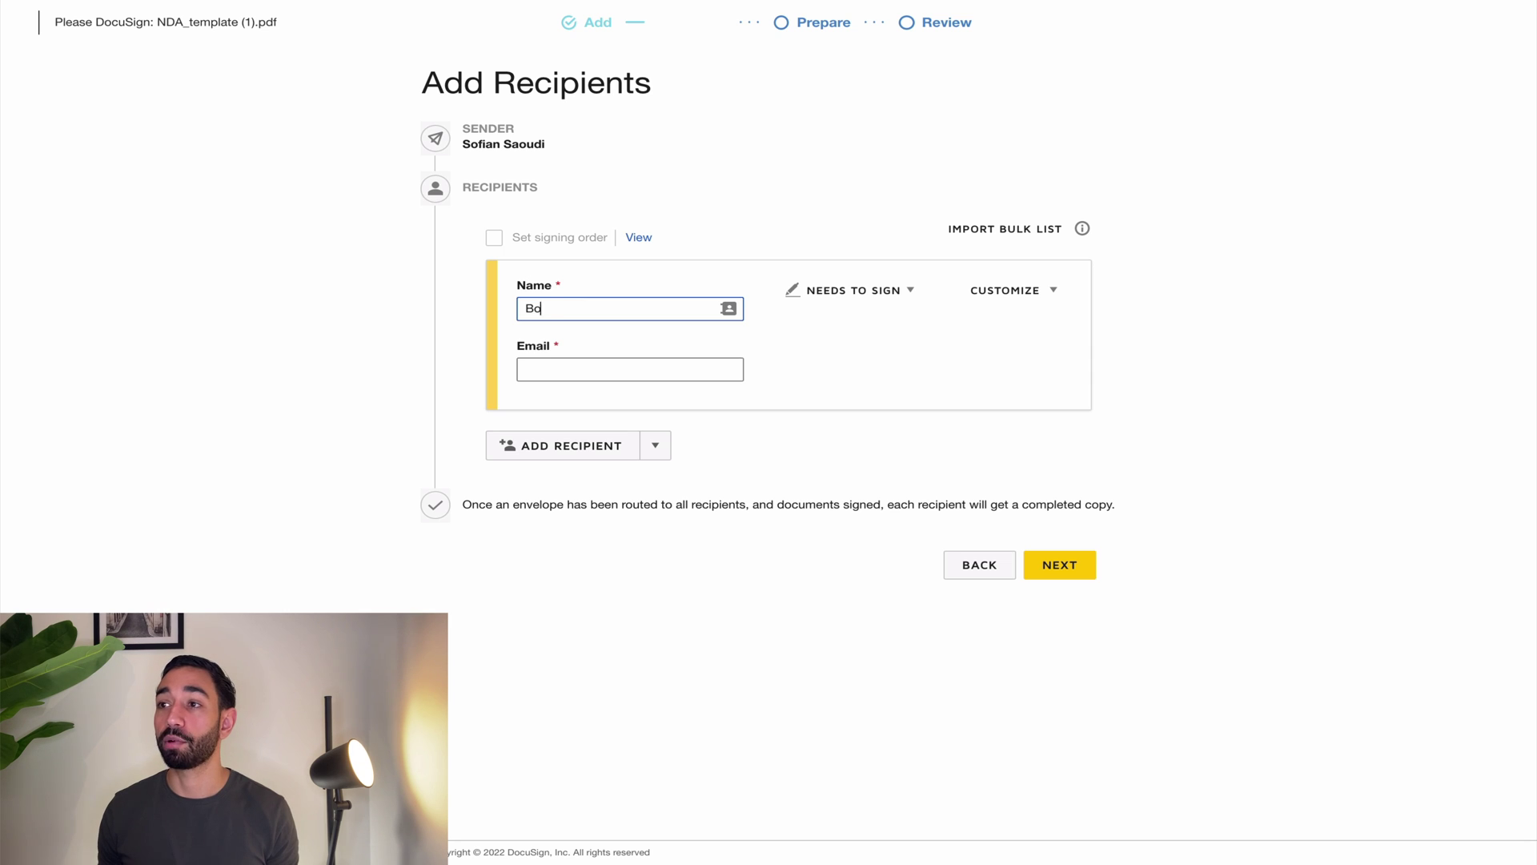
{"action": "left_click", "coordinate": [628, 338]}
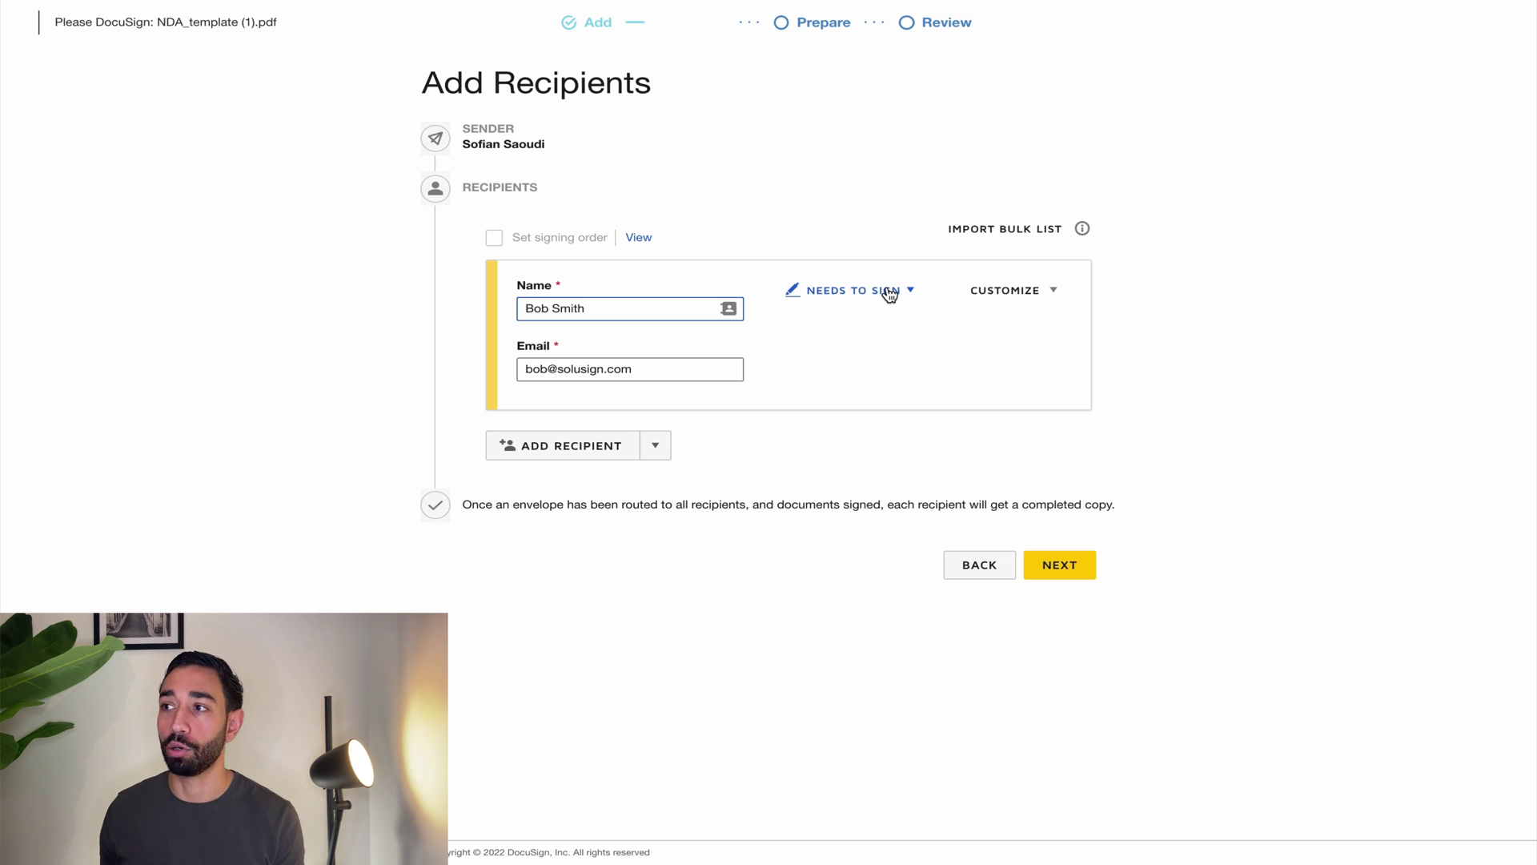
{"action": "left_click", "coordinate": [890, 292]}
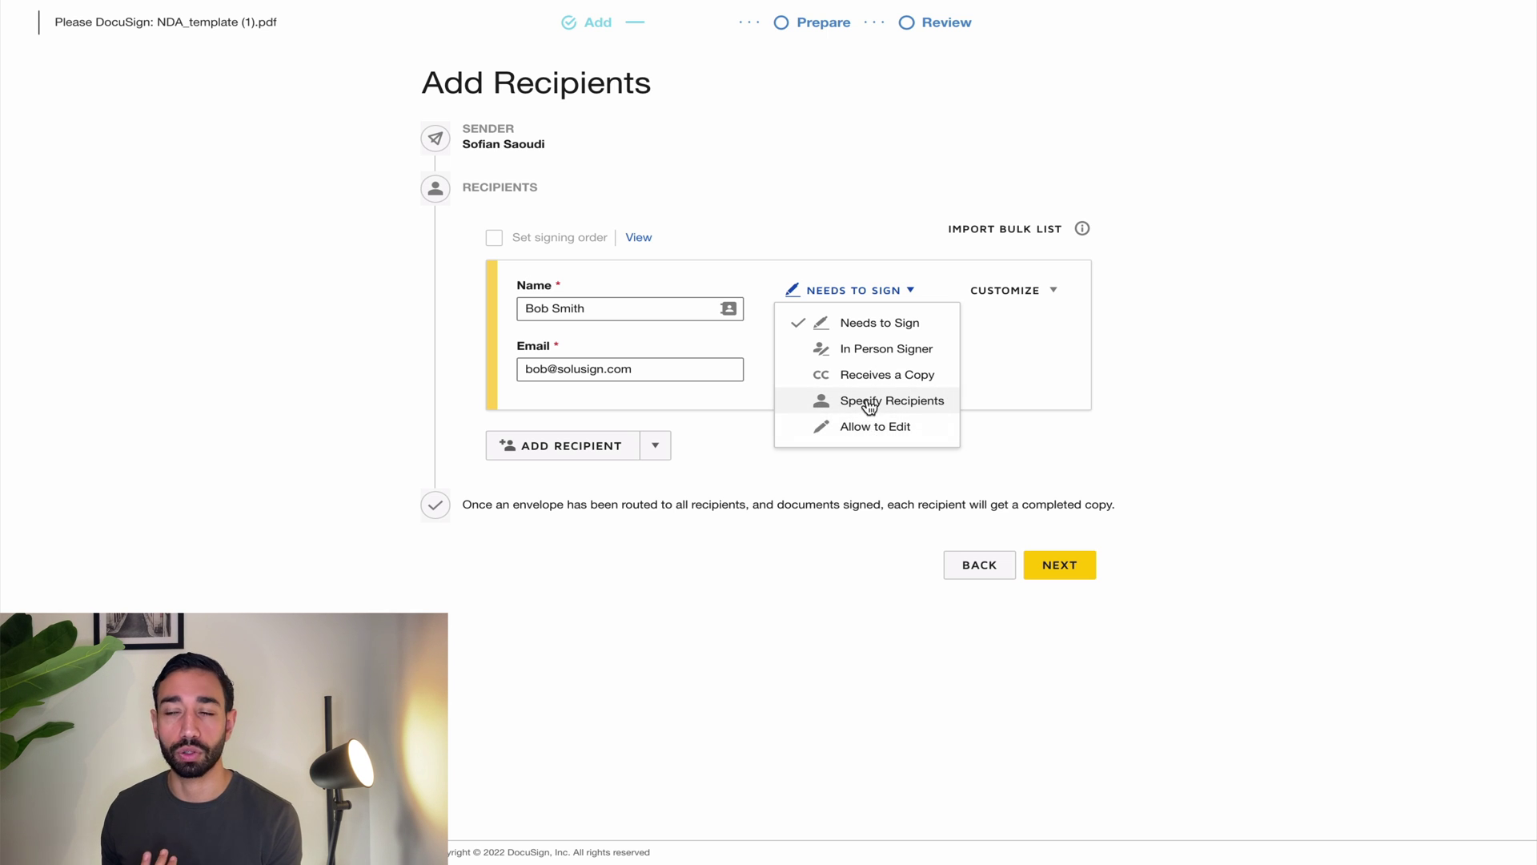
{"action": "left_click", "coordinate": [866, 473]}
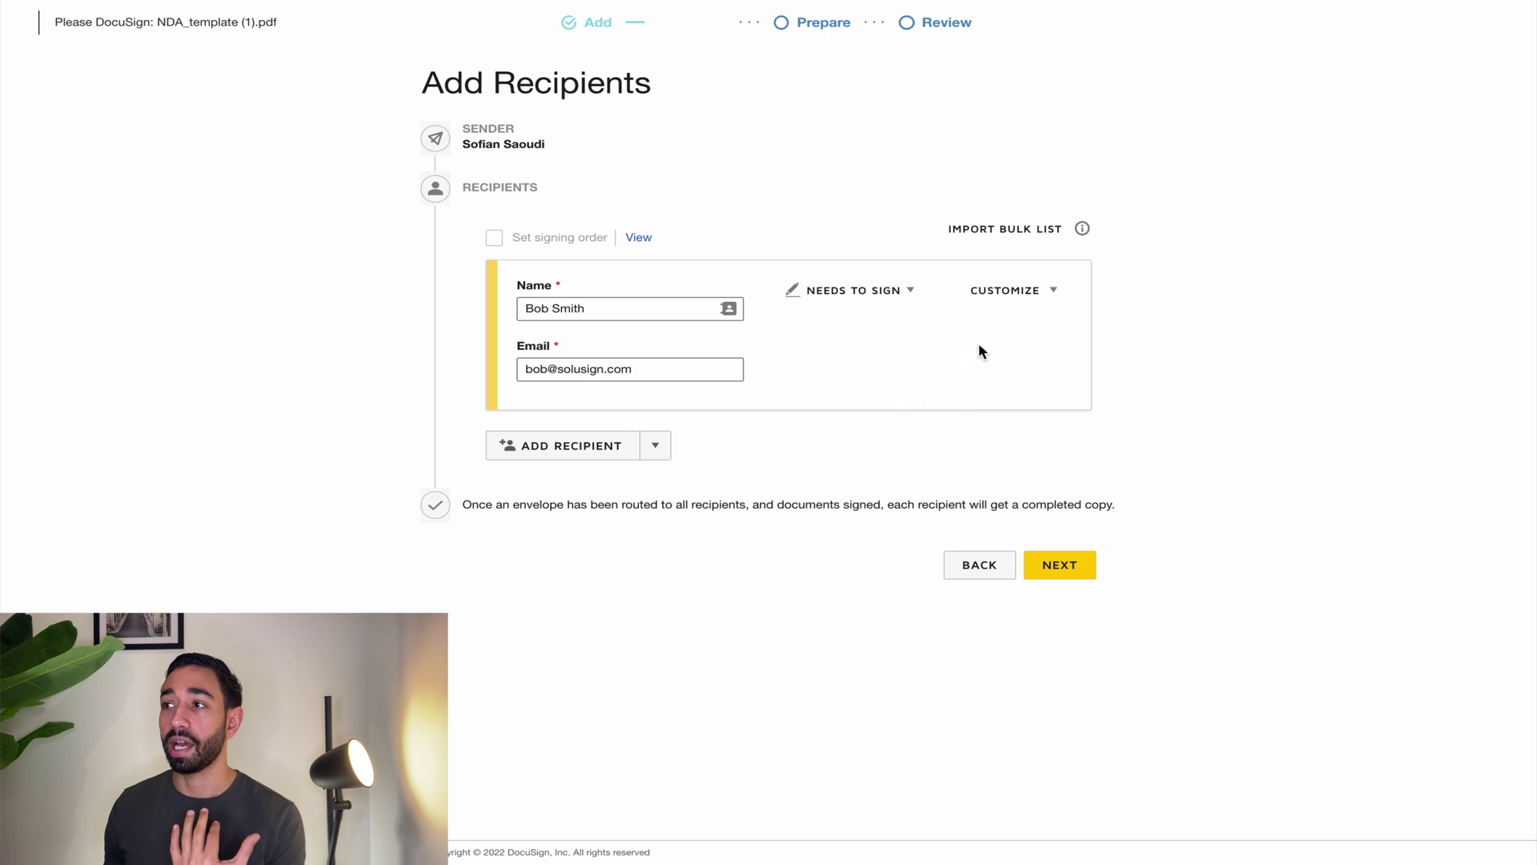
Step: Add an access code for this recipient, then remove the access code requirement
{"action": "left_click", "coordinate": [1042, 293]}
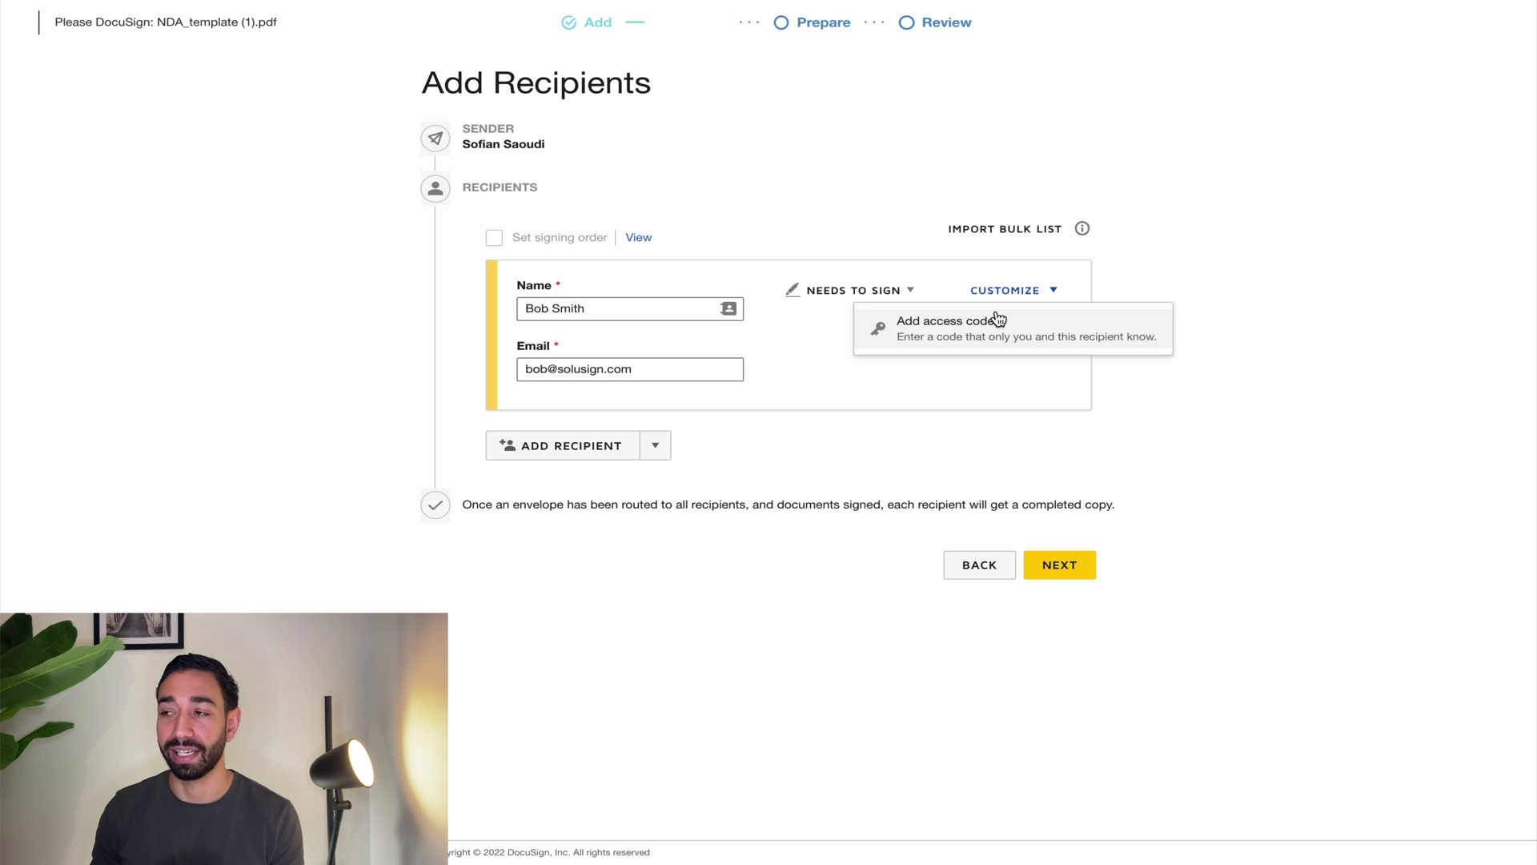
{"action": "left_click", "coordinate": [993, 320]}
{"action": "left_click", "coordinate": [590, 470]}
{"action": "type", "text": "1234"}
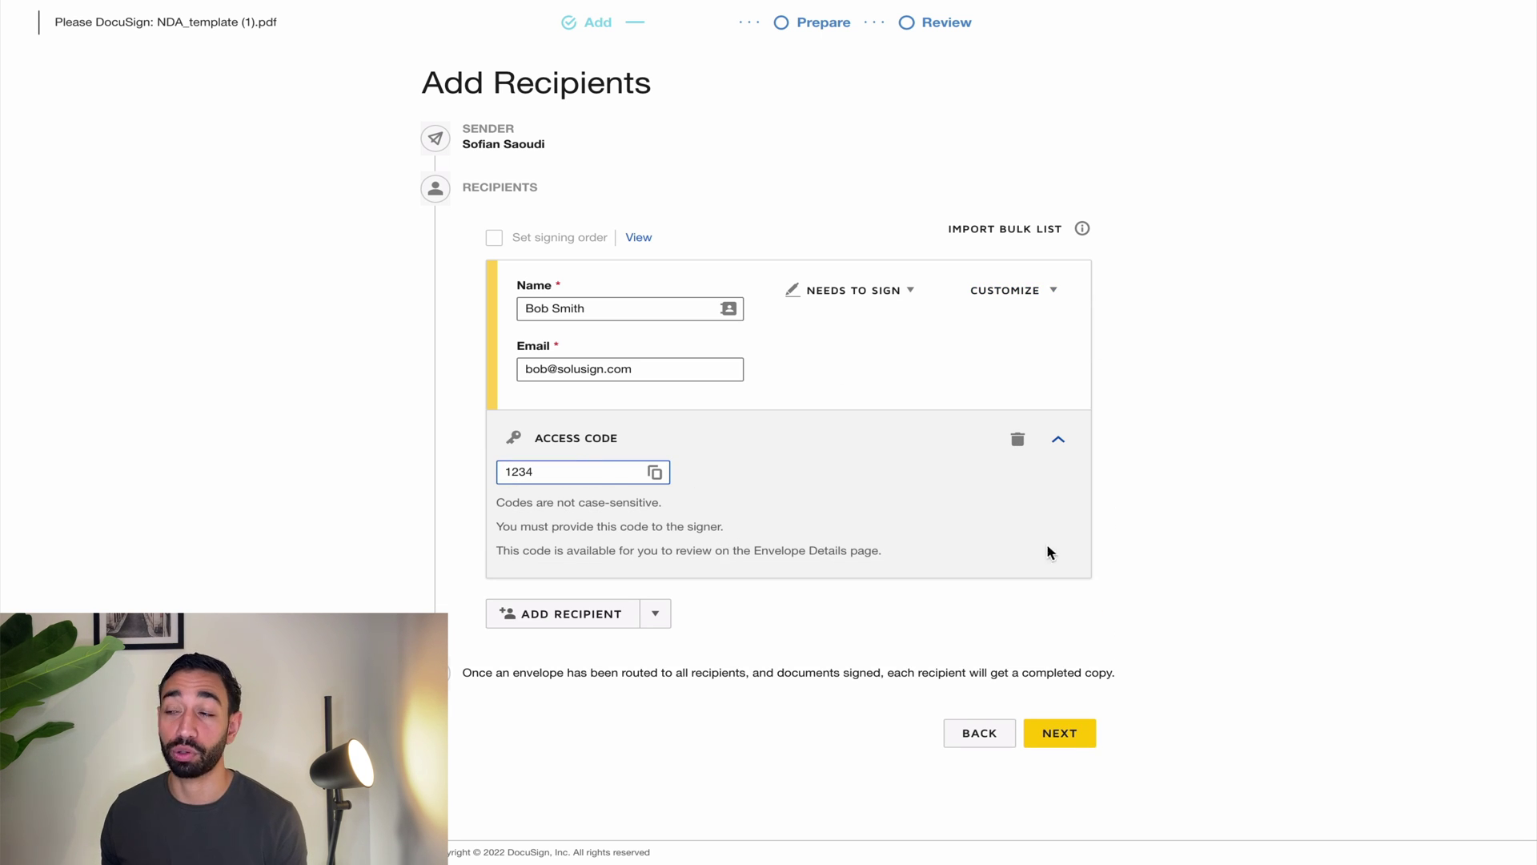
{"action": "left_click", "coordinate": [1018, 441]}
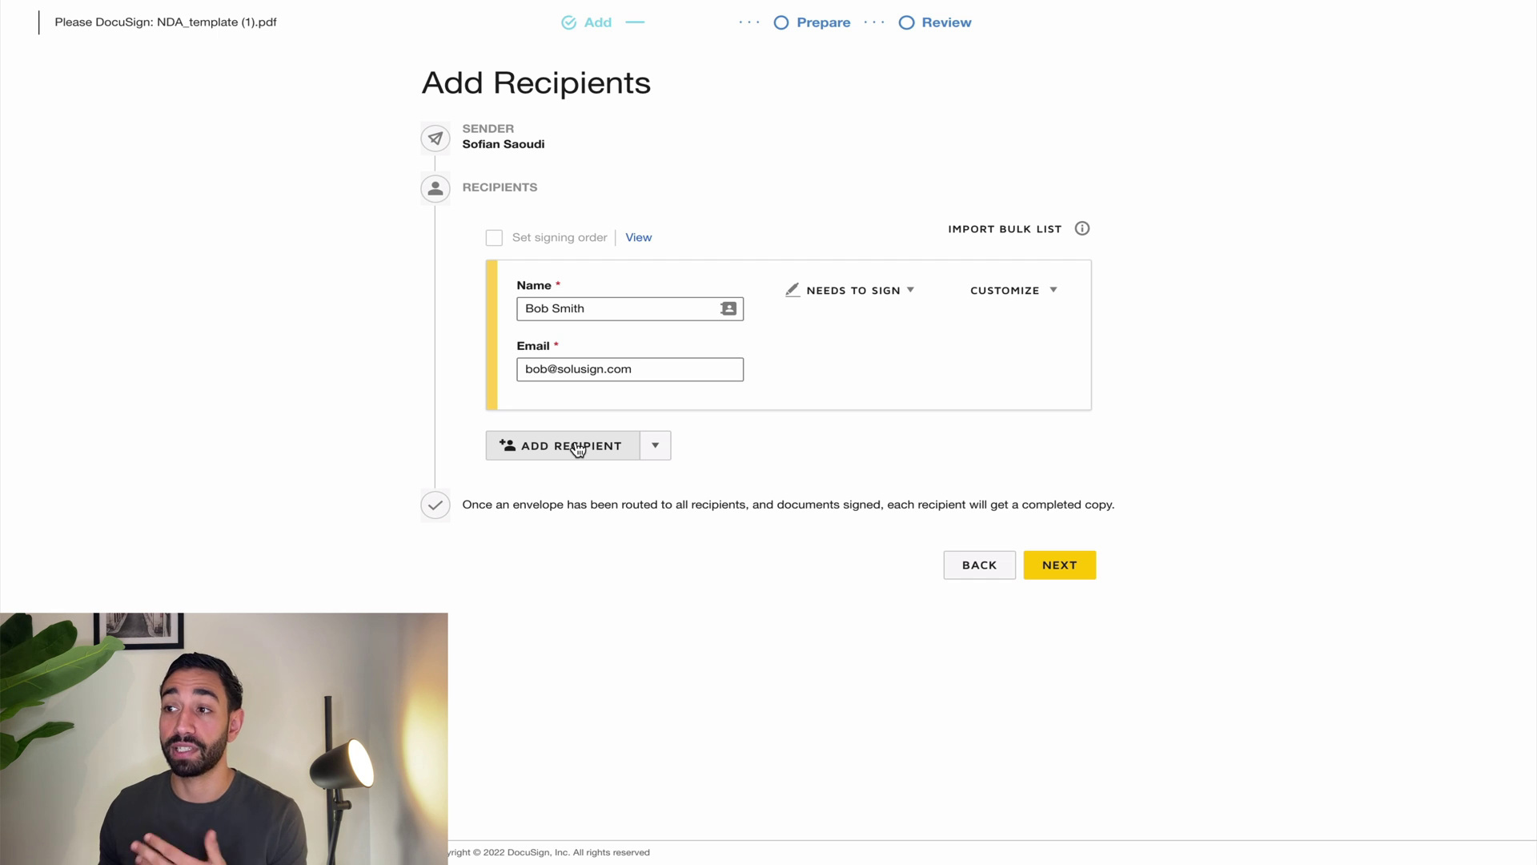
Step: Add a second recipient using the sender's saved contact
{"action": "left_click", "coordinate": [535, 445]}
{"action": "left_click", "coordinate": [563, 479]}
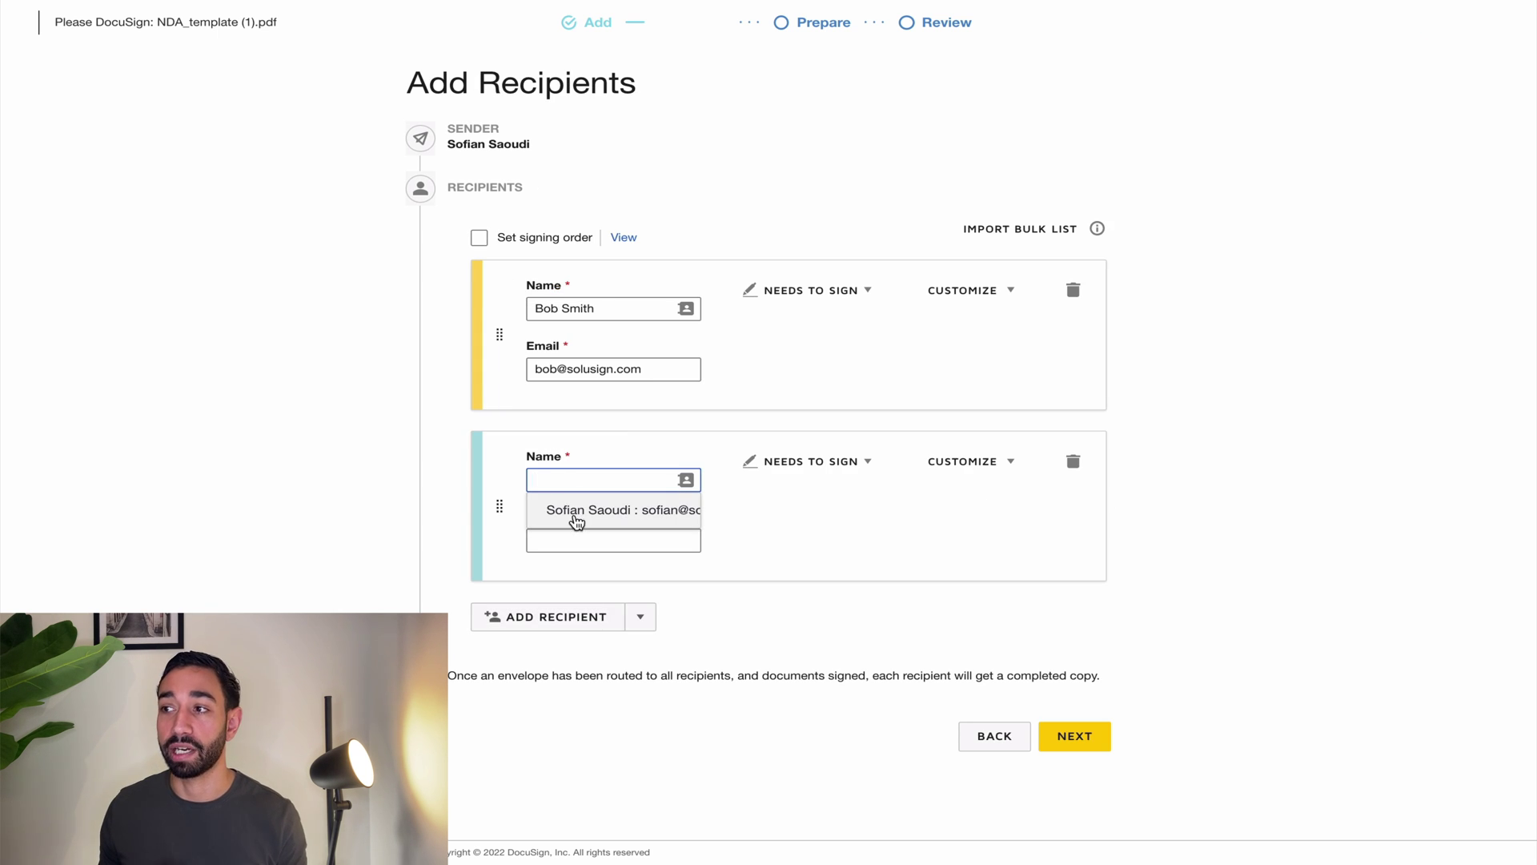
{"action": "left_click", "coordinate": [576, 518]}
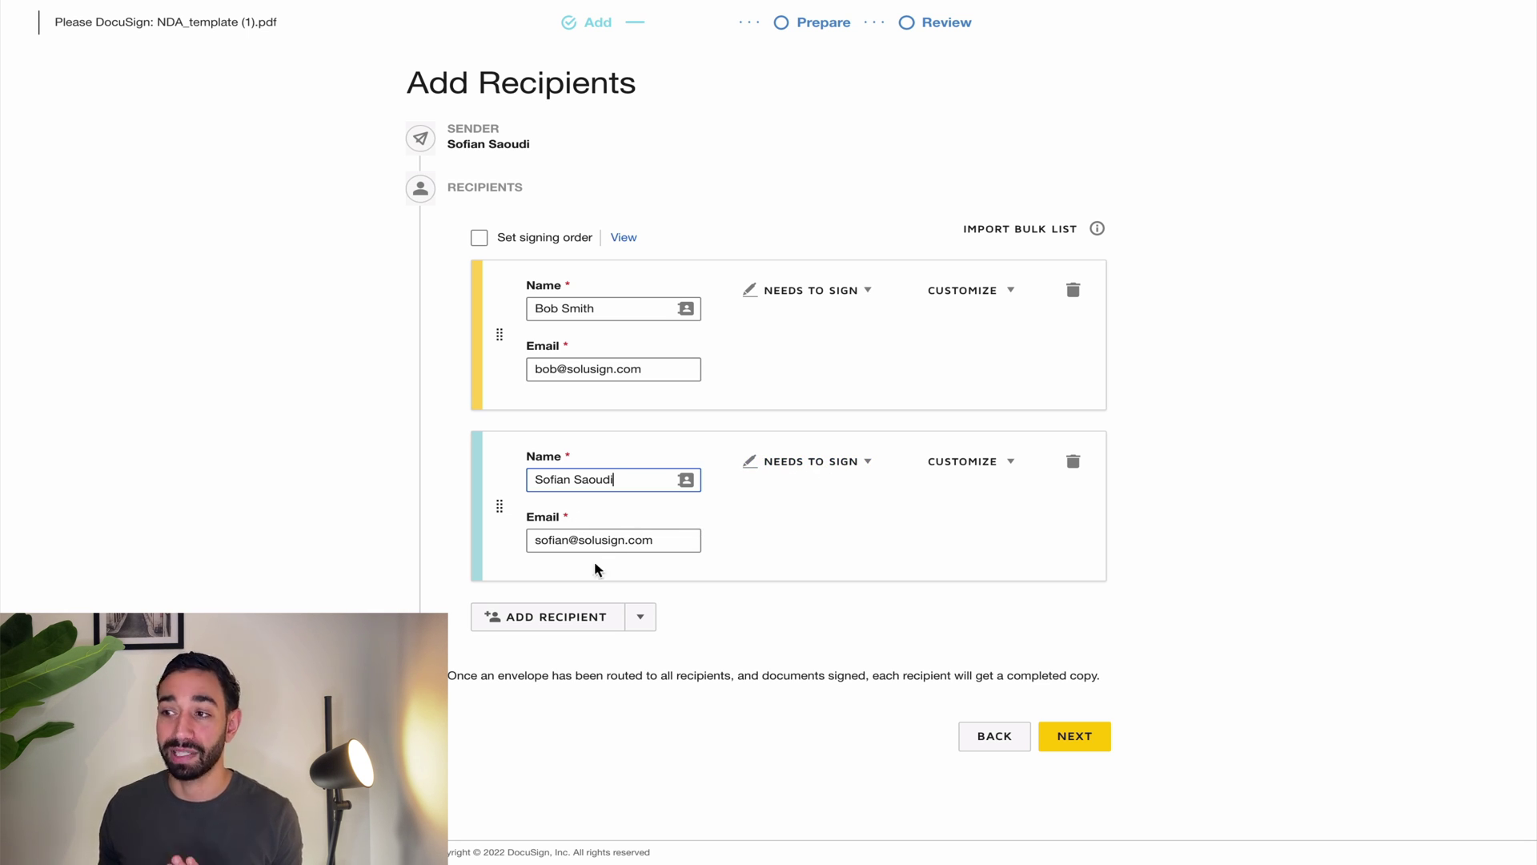
Step: Discard an empty third recipient and turn on signing order for the two signers
{"action": "left_click", "coordinate": [565, 616]}
{"action": "left_click", "coordinate": [811, 632]}
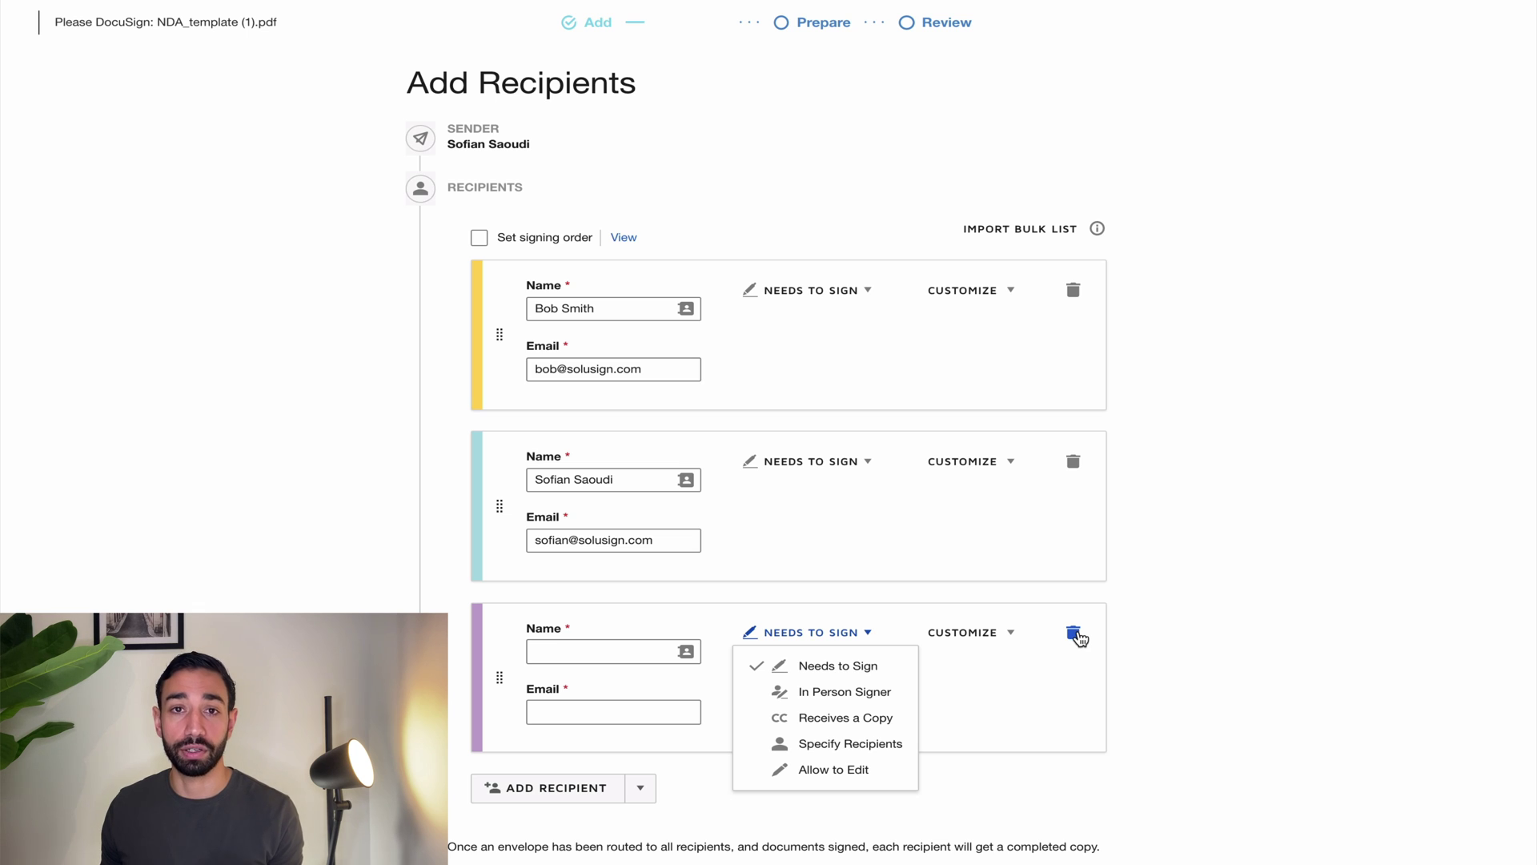
{"action": "left_click", "coordinate": [1074, 634]}
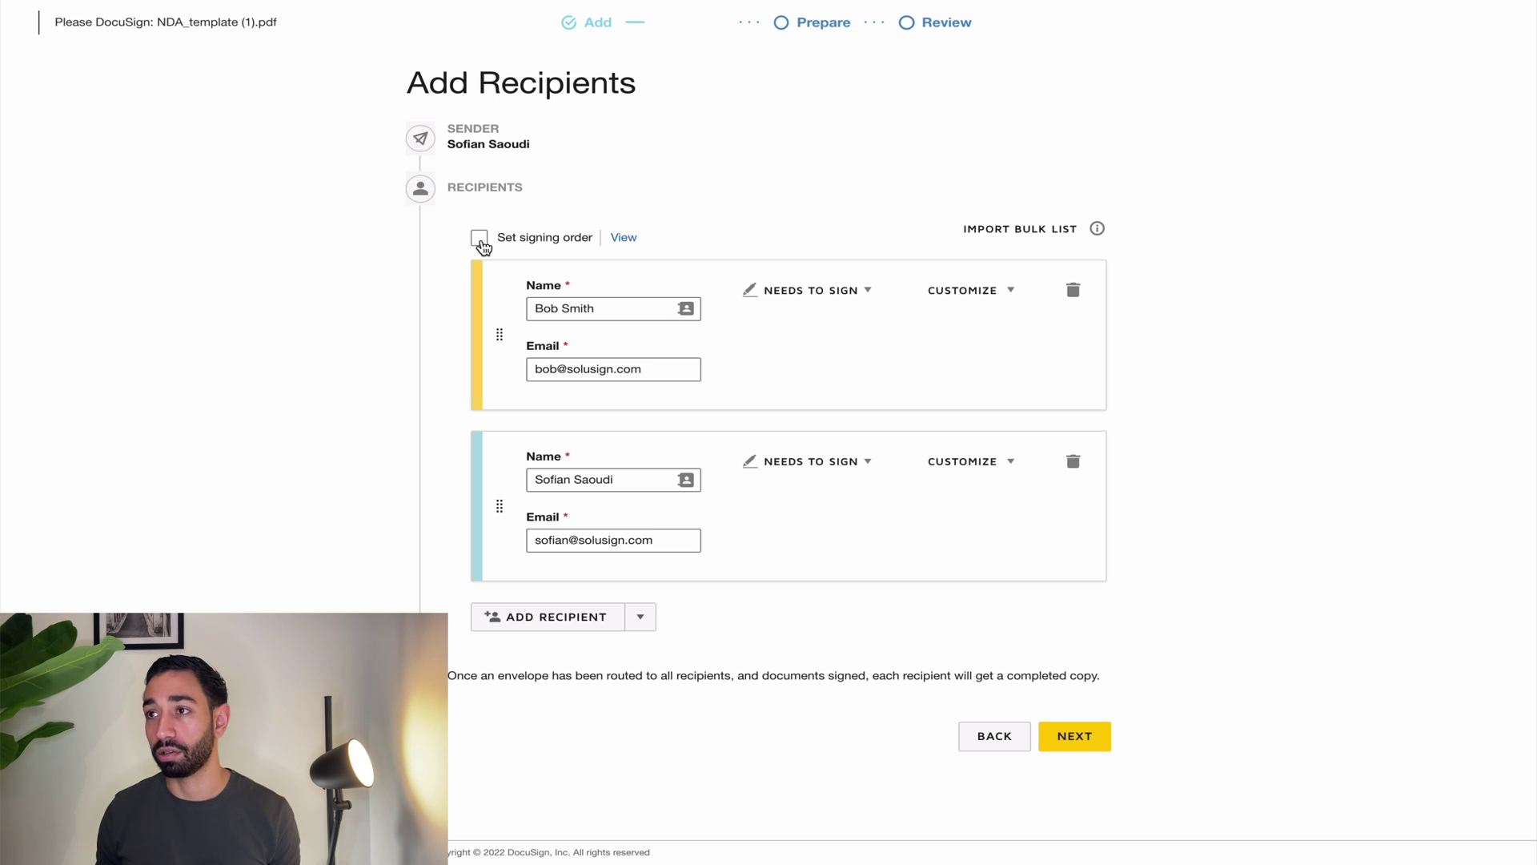
{"action": "left_click", "coordinate": [481, 240]}
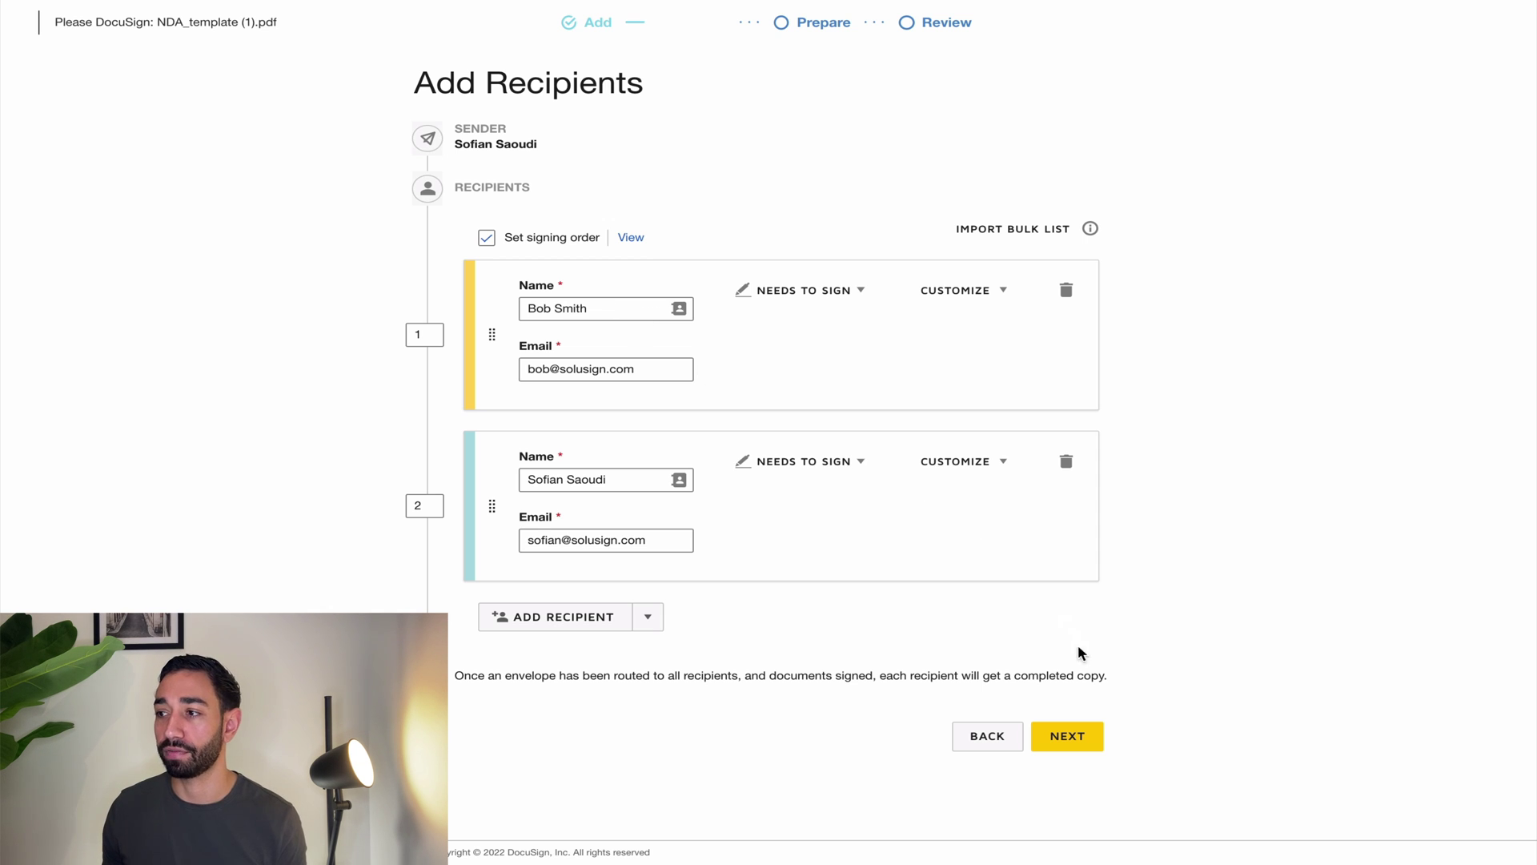
Step: Move to the field-placement editor, switching the active recipient to the second signer and back to the first
{"action": "left_click", "coordinate": [1083, 735]}
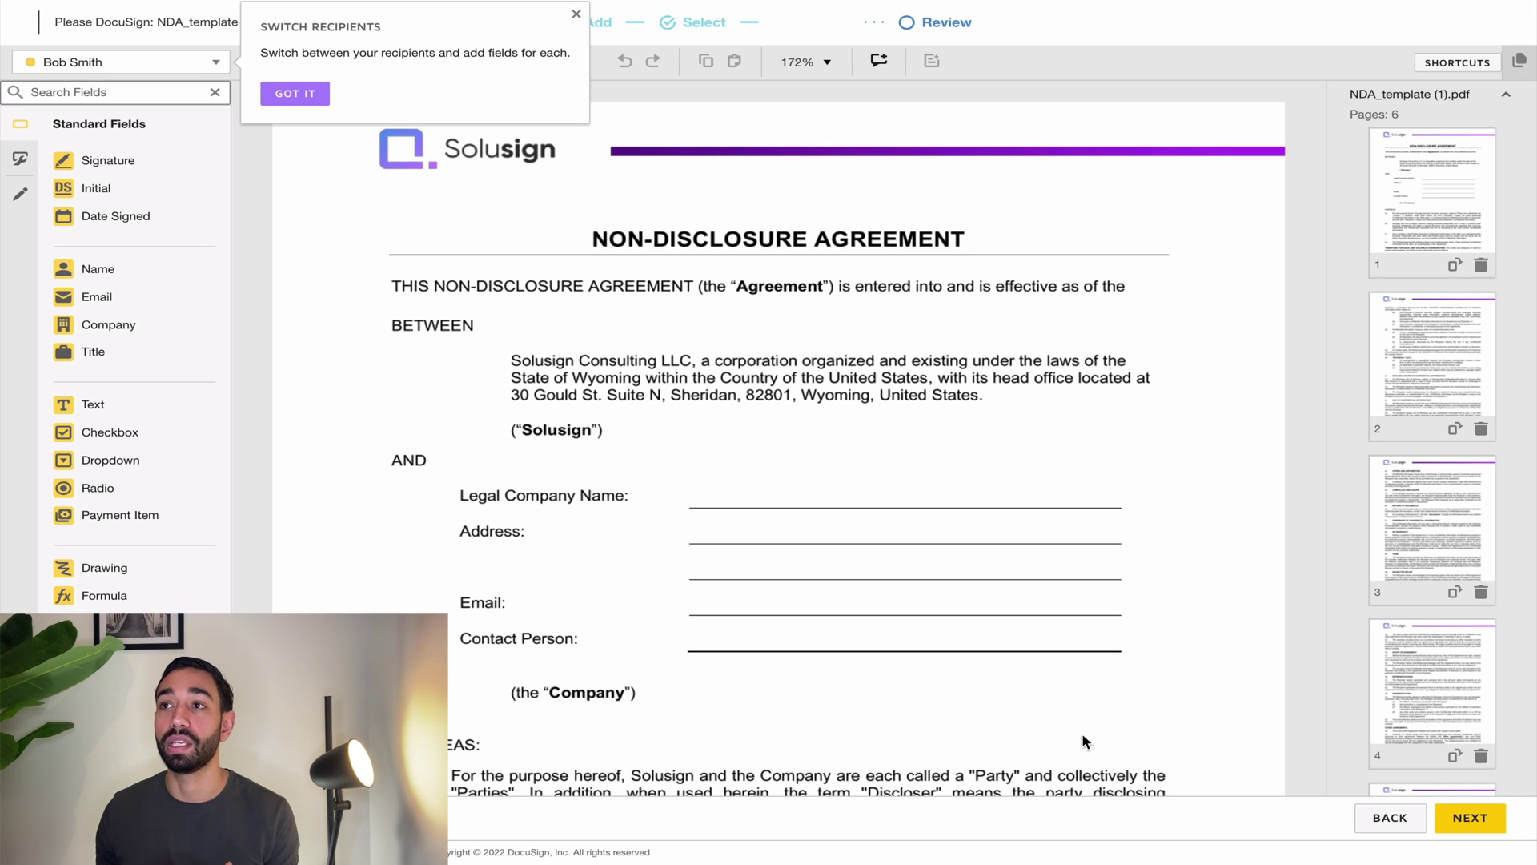
{"action": "left_click", "coordinate": [303, 94]}
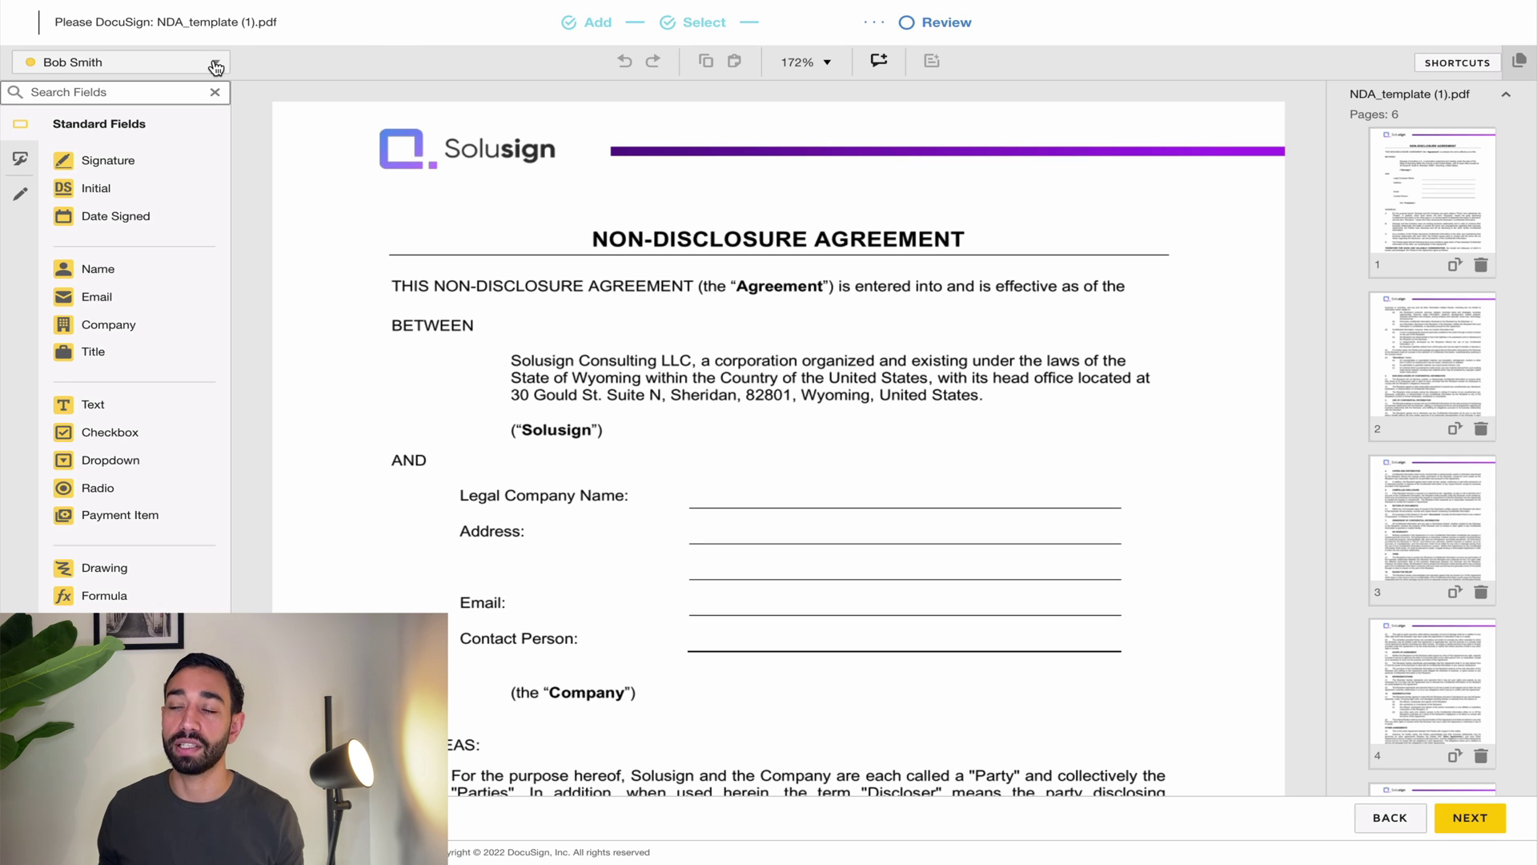
{"action": "left_click", "coordinate": [168, 63]}
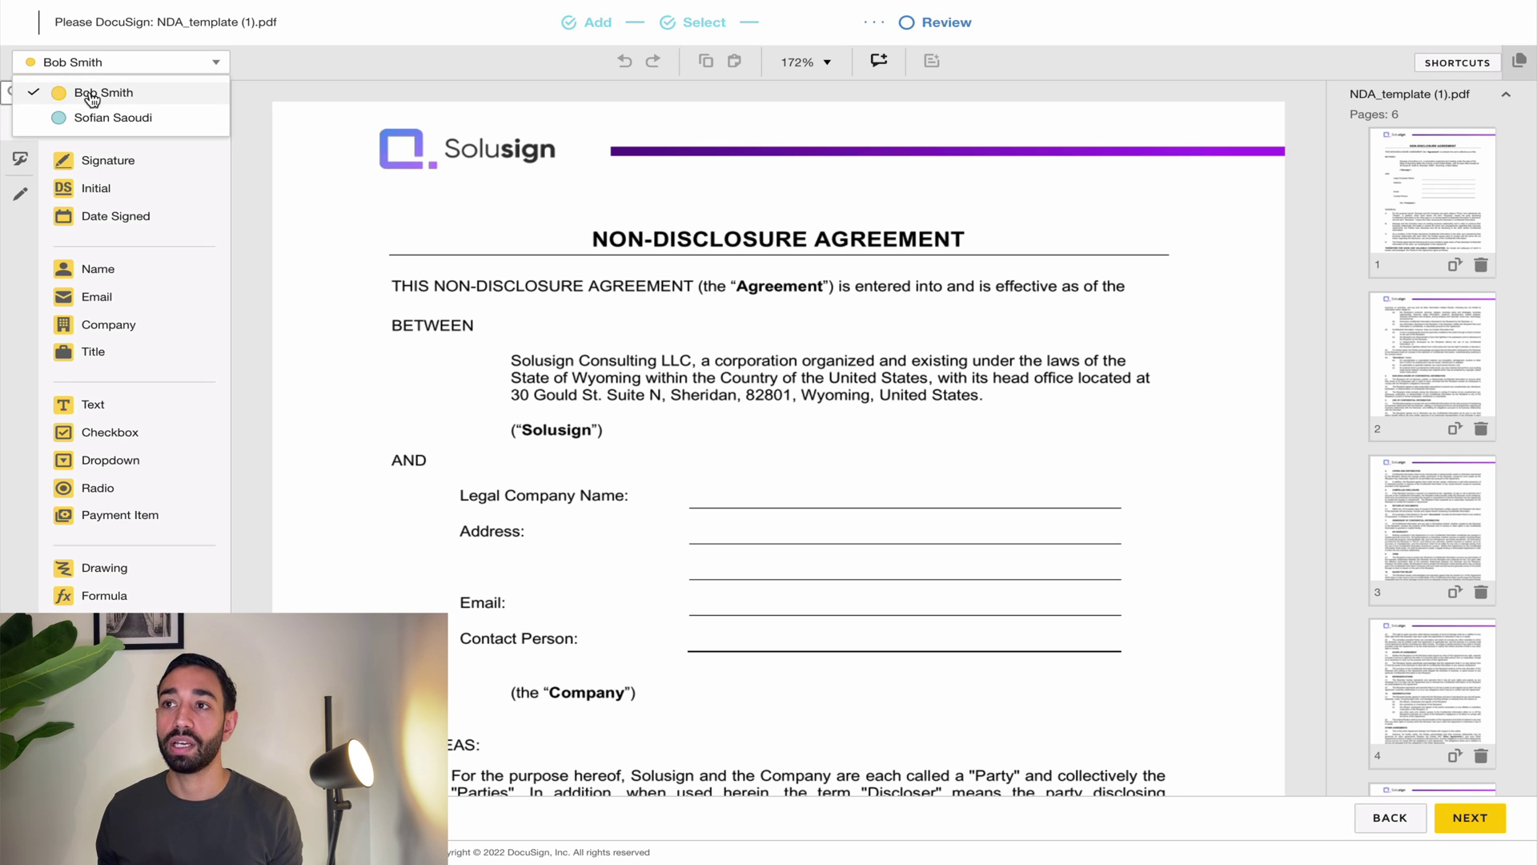
{"action": "left_click", "coordinate": [90, 120]}
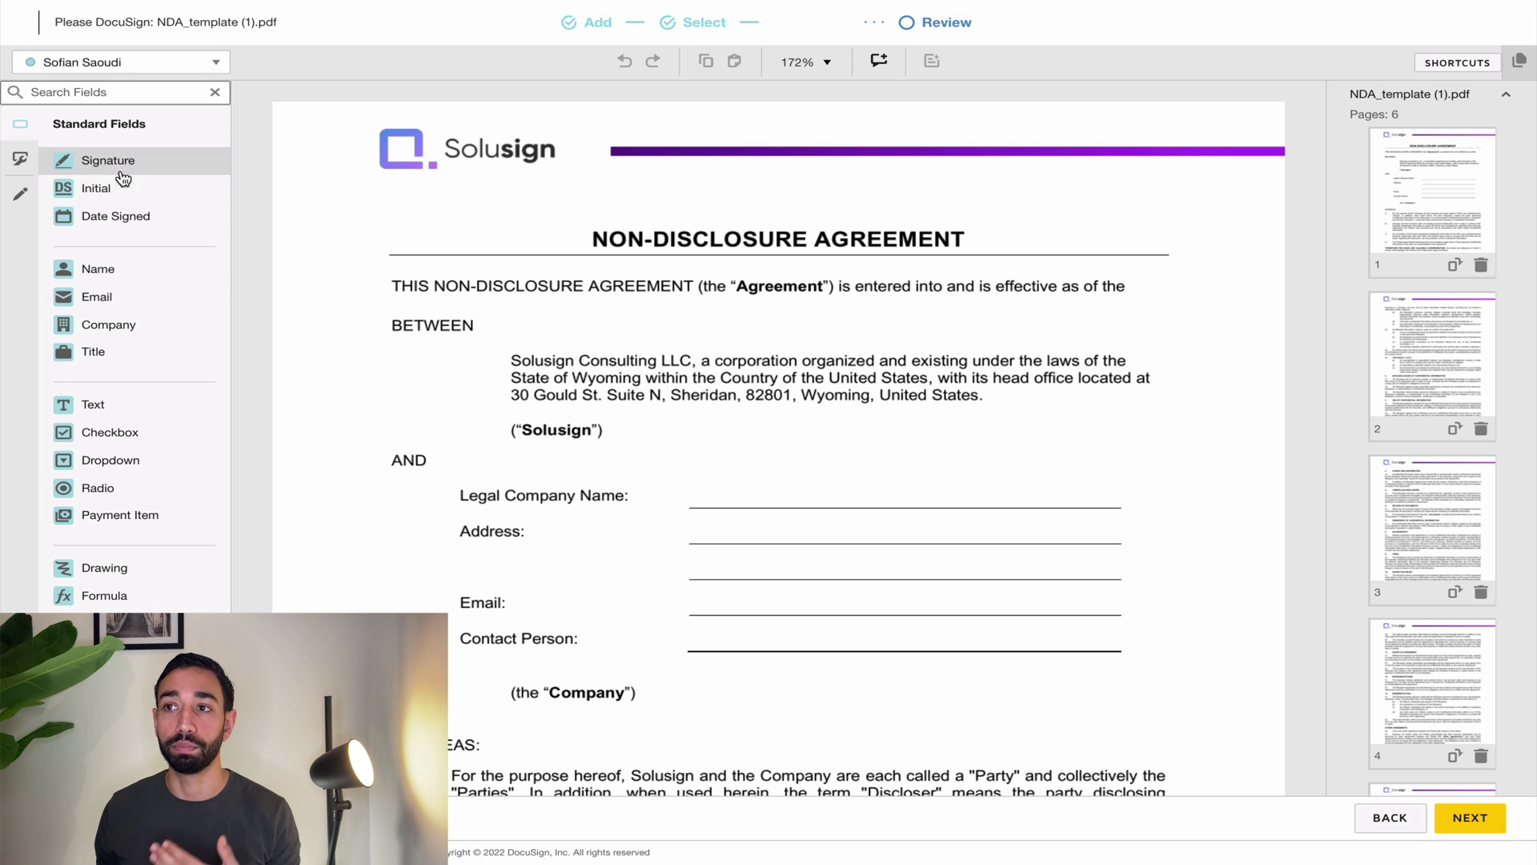
{"action": "left_click", "coordinate": [85, 71]}
{"action": "left_click", "coordinate": [85, 92]}
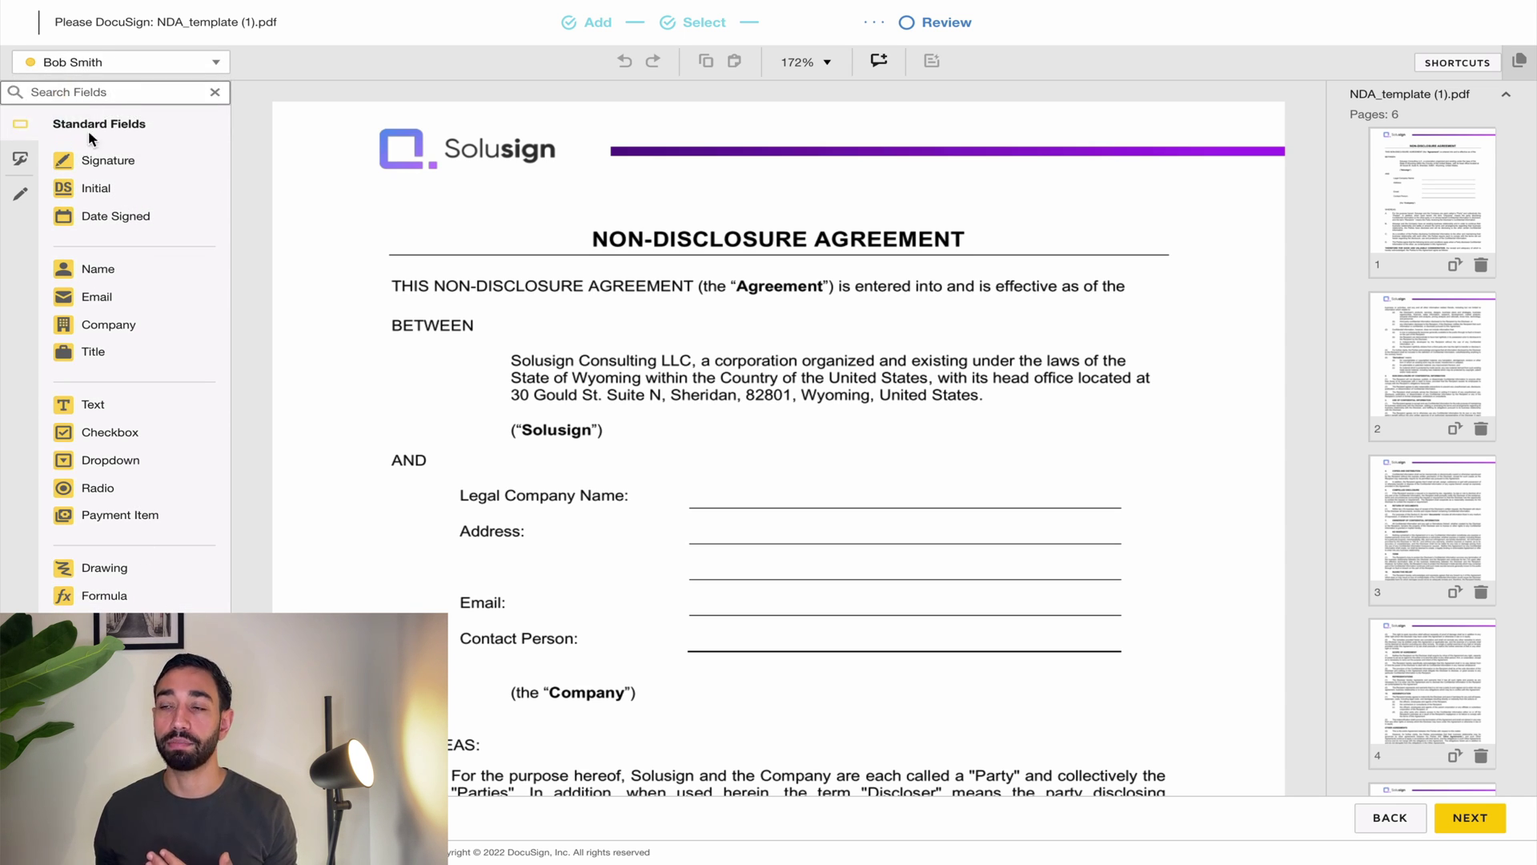
Step: Remove a misplaced signature field near the title and go to the signature page 6
{"action": "mouse_move", "coordinate": [137, 158]}
{"action": "left_mouse_down"}
{"action": "mouse_move", "coordinate": [157, 192]}
{"action": "mouse_move", "coordinate": [347, 222]}
{"action": "left_mouse_up"}
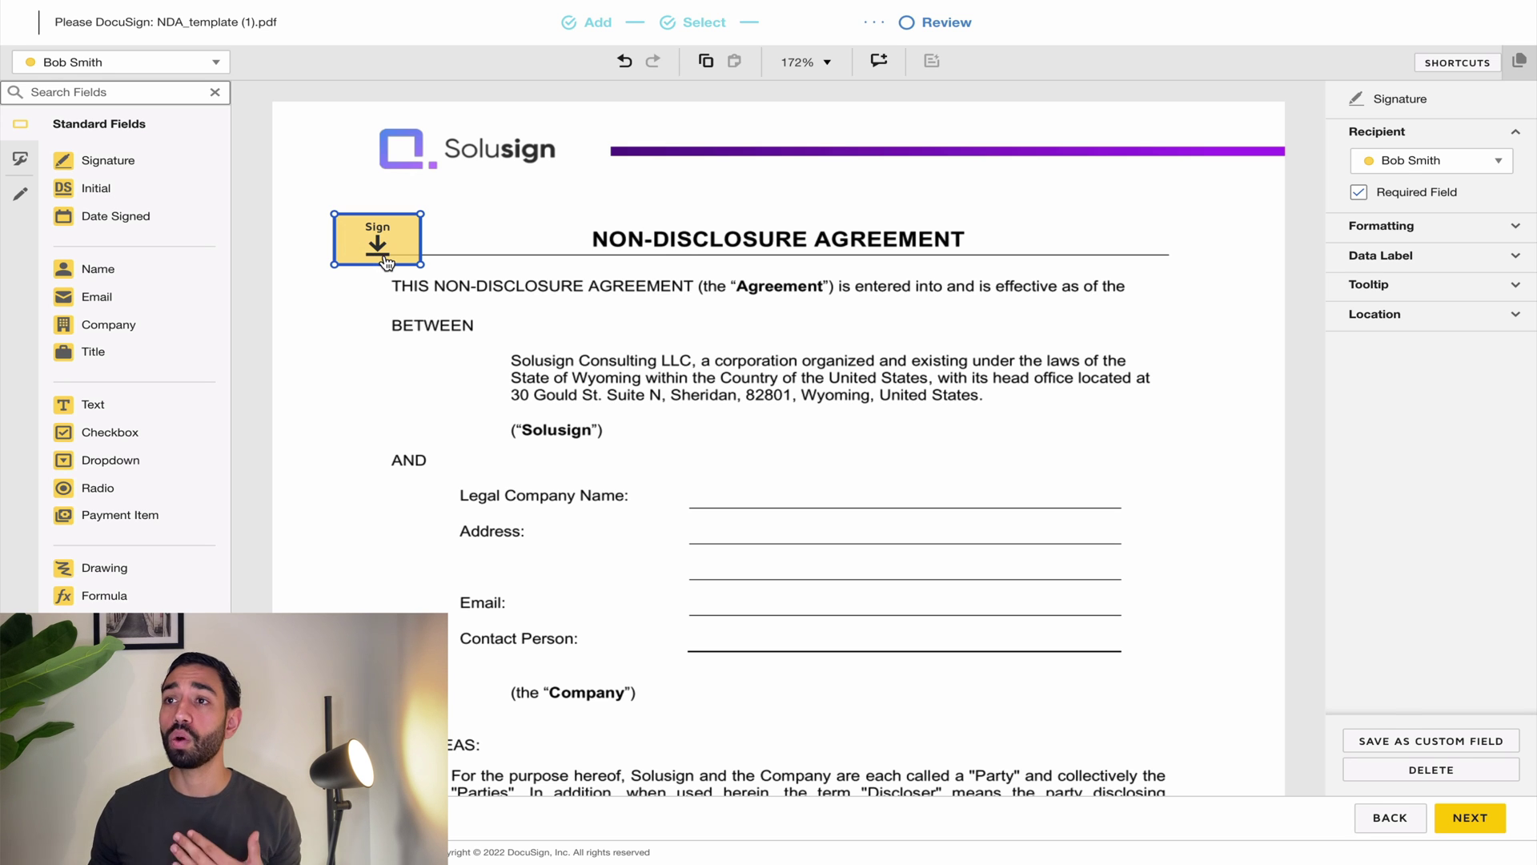
{"action": "key", "text": "Delete"}
{"action": "scroll", "coordinate": [607, 506], "scroll_direction": "down", "scroll_amount": 1}
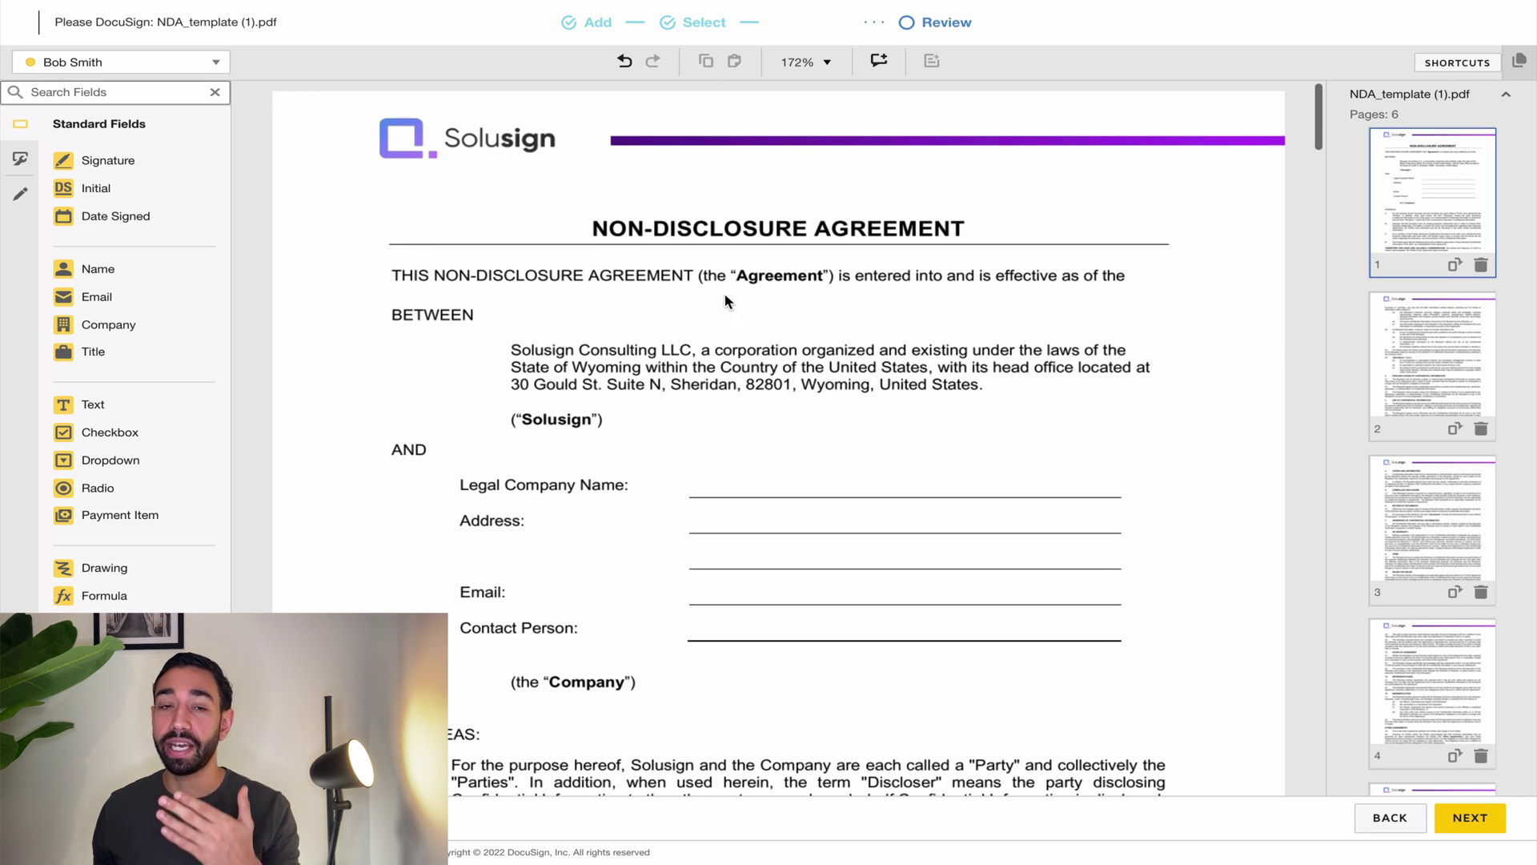
{"action": "scroll", "coordinate": [759, 478], "scroll_direction": "down", "scroll_amount": 3}
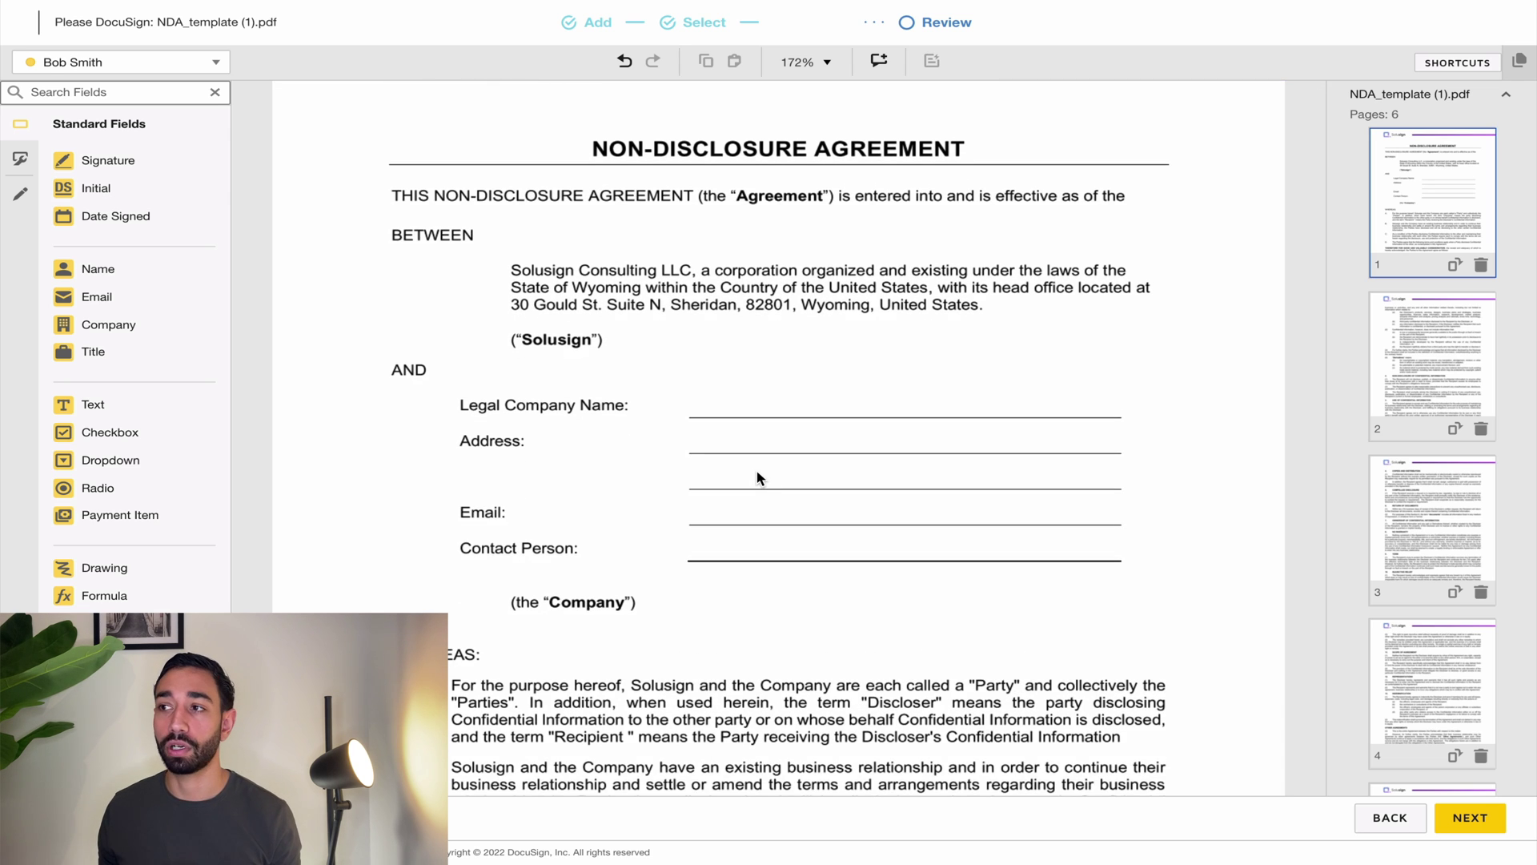
{"action": "scroll", "coordinate": [759, 478], "scroll_direction": "up", "scroll_amount": 2}
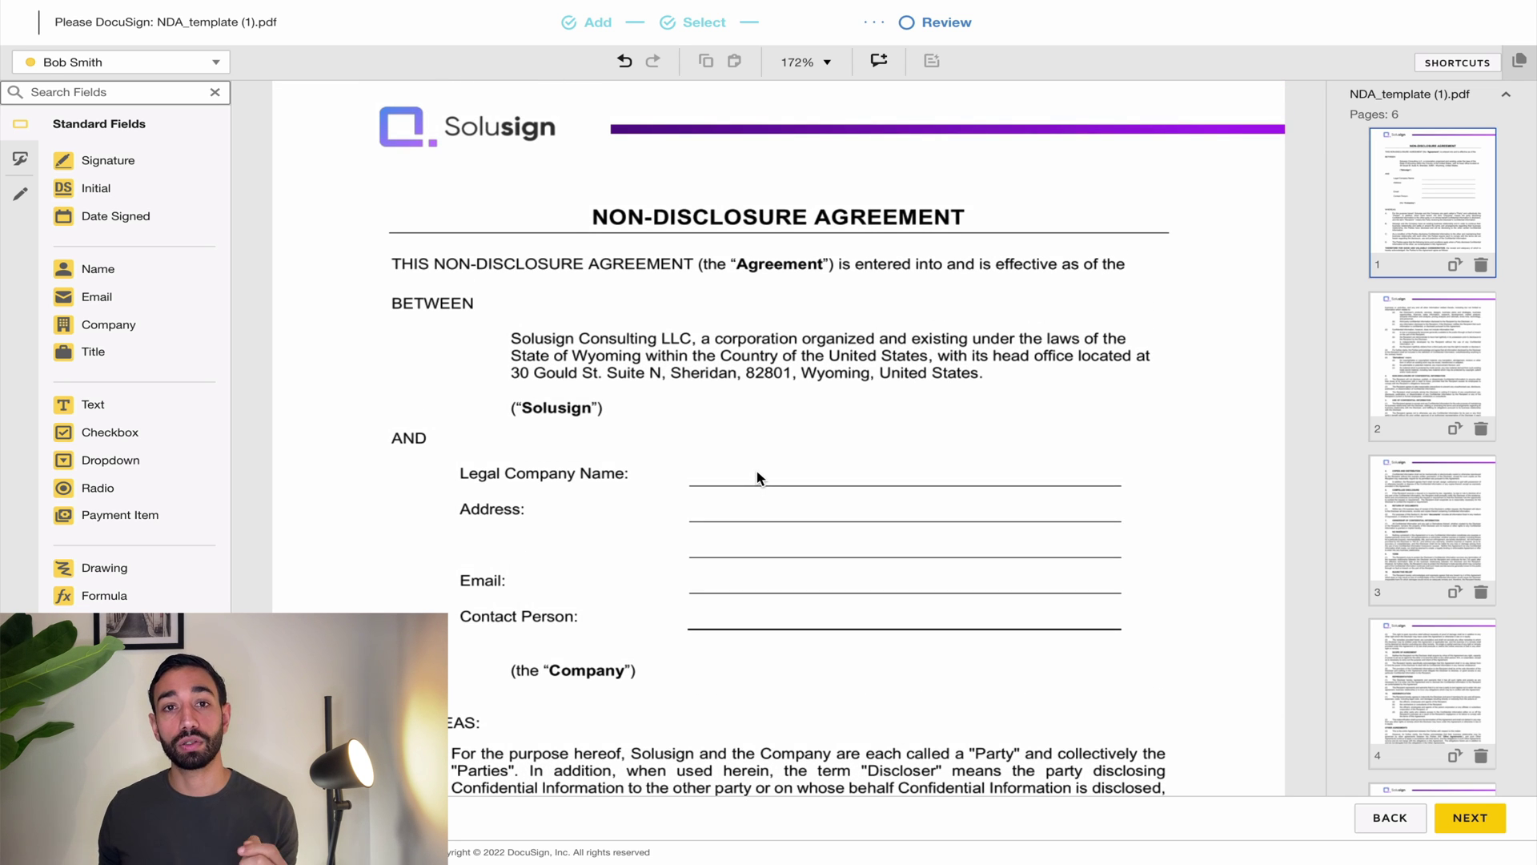
{"action": "scroll", "coordinate": [759, 478], "scroll_direction": "down", "scroll_amount": 1}
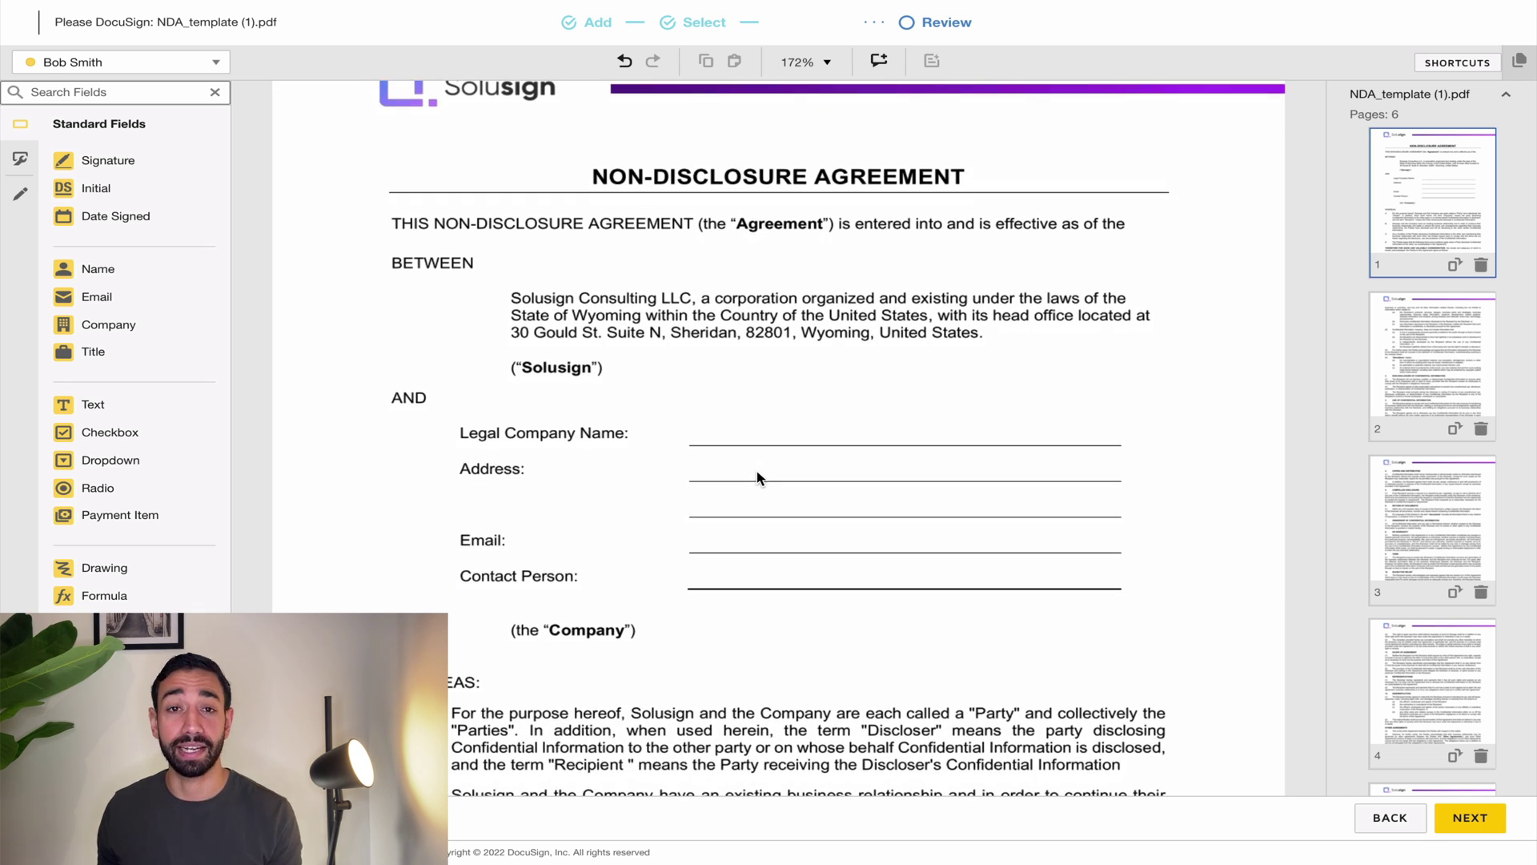
{"action": "scroll", "coordinate": [759, 478], "scroll_direction": "up", "scroll_amount": 2}
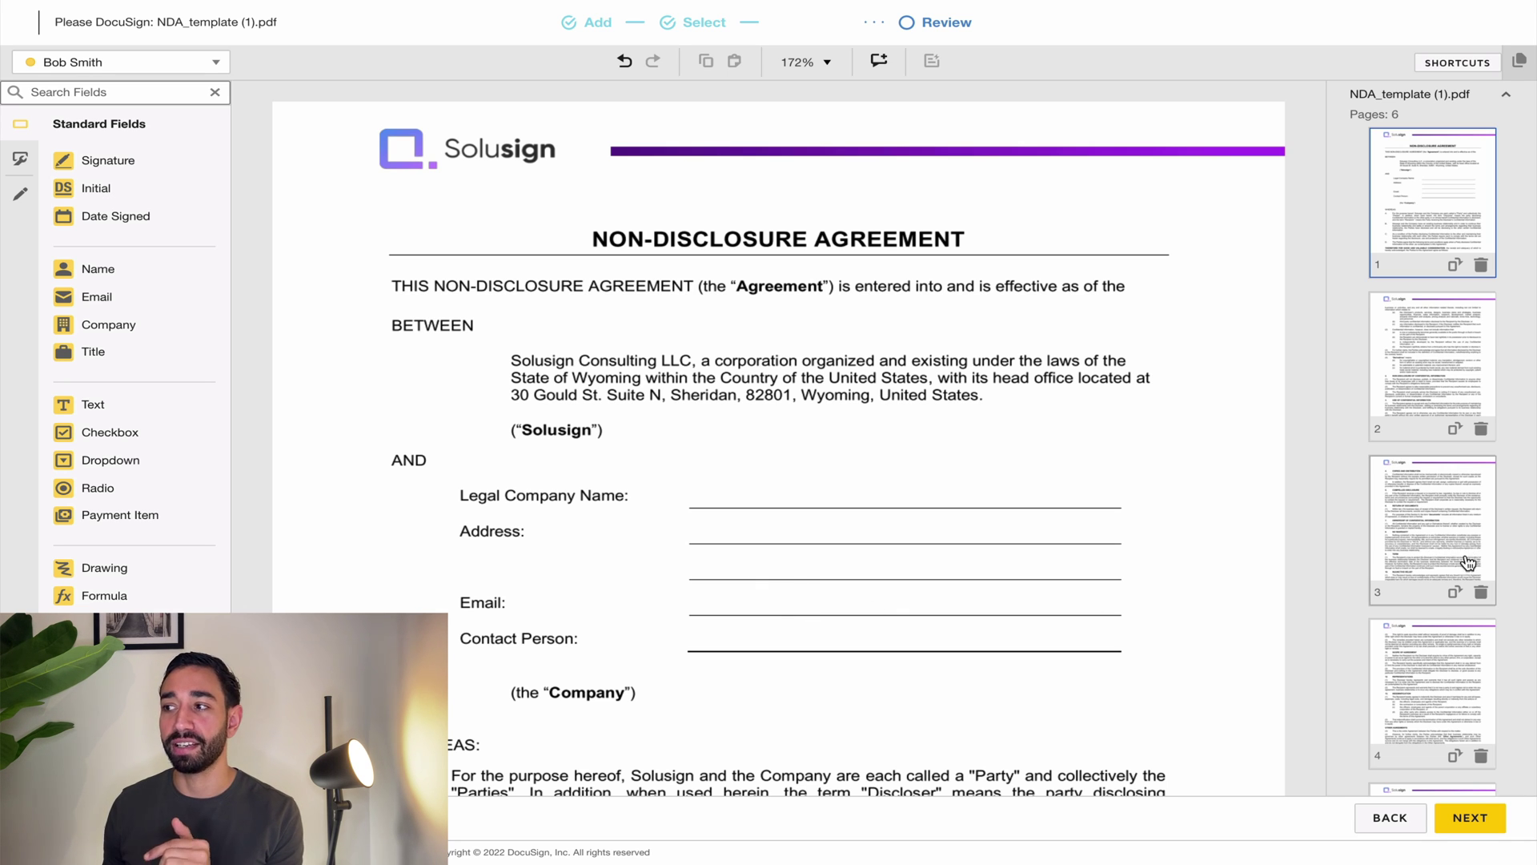
{"action": "scroll", "coordinate": [1457, 545], "scroll_direction": "down", "scroll_amount": 4}
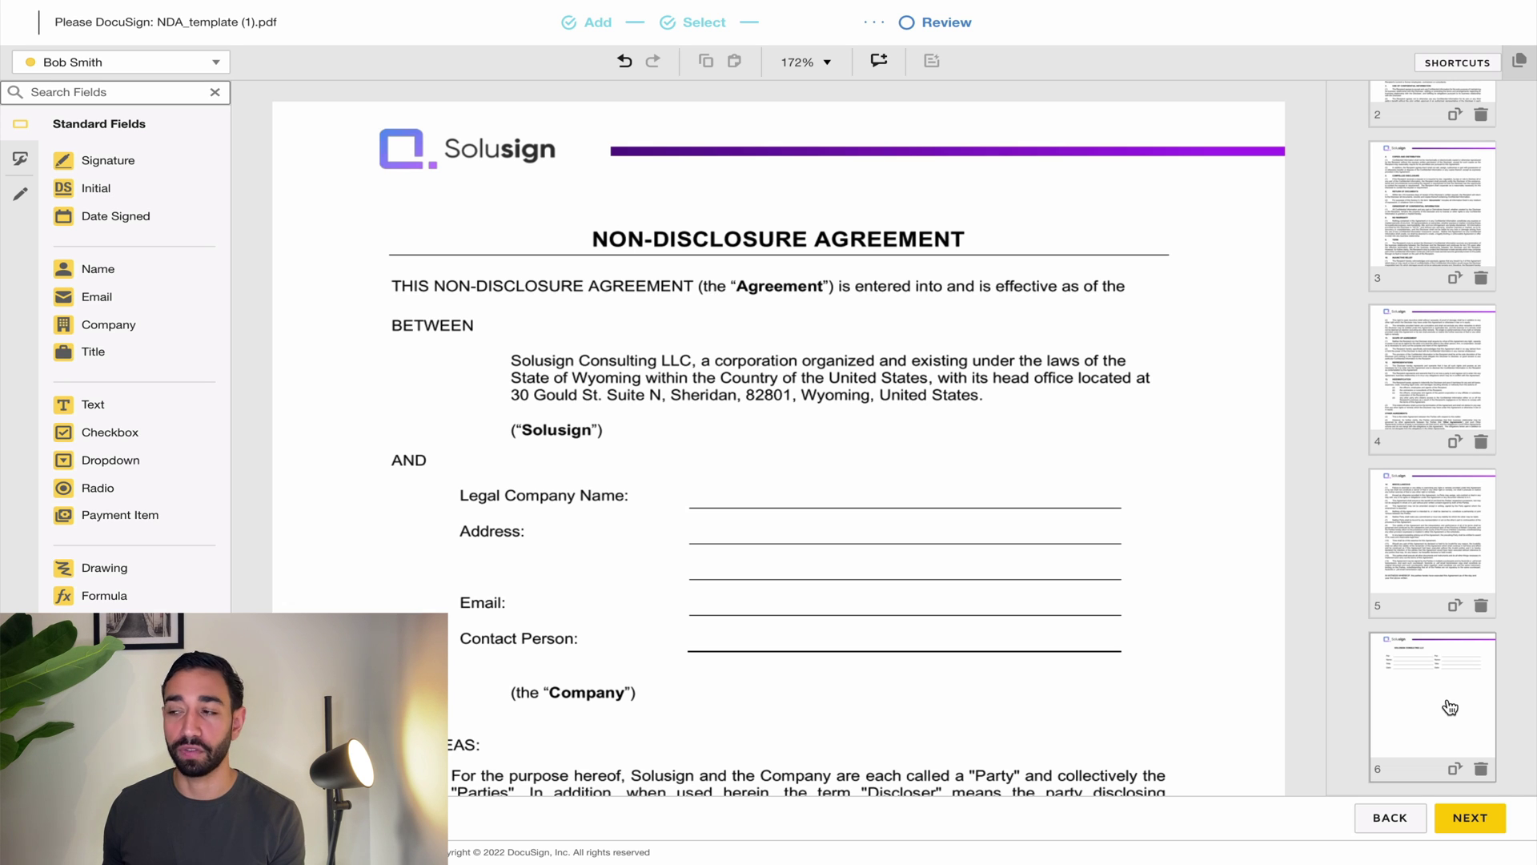
{"action": "left_click", "coordinate": [1450, 707]}
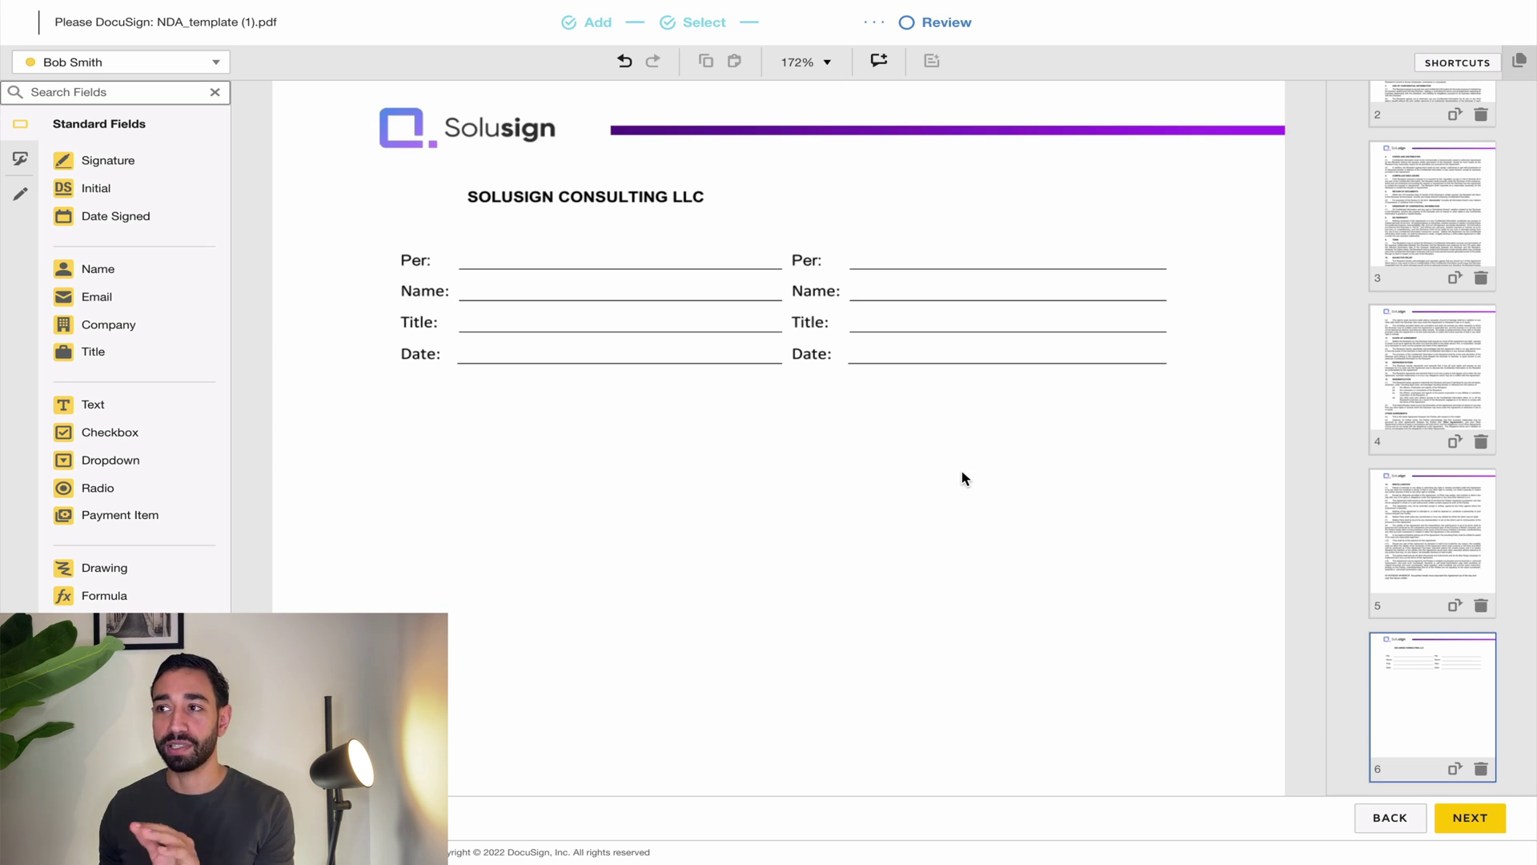
{"action": "scroll", "coordinate": [962, 472], "scroll_direction": "up", "scroll_amount": 2}
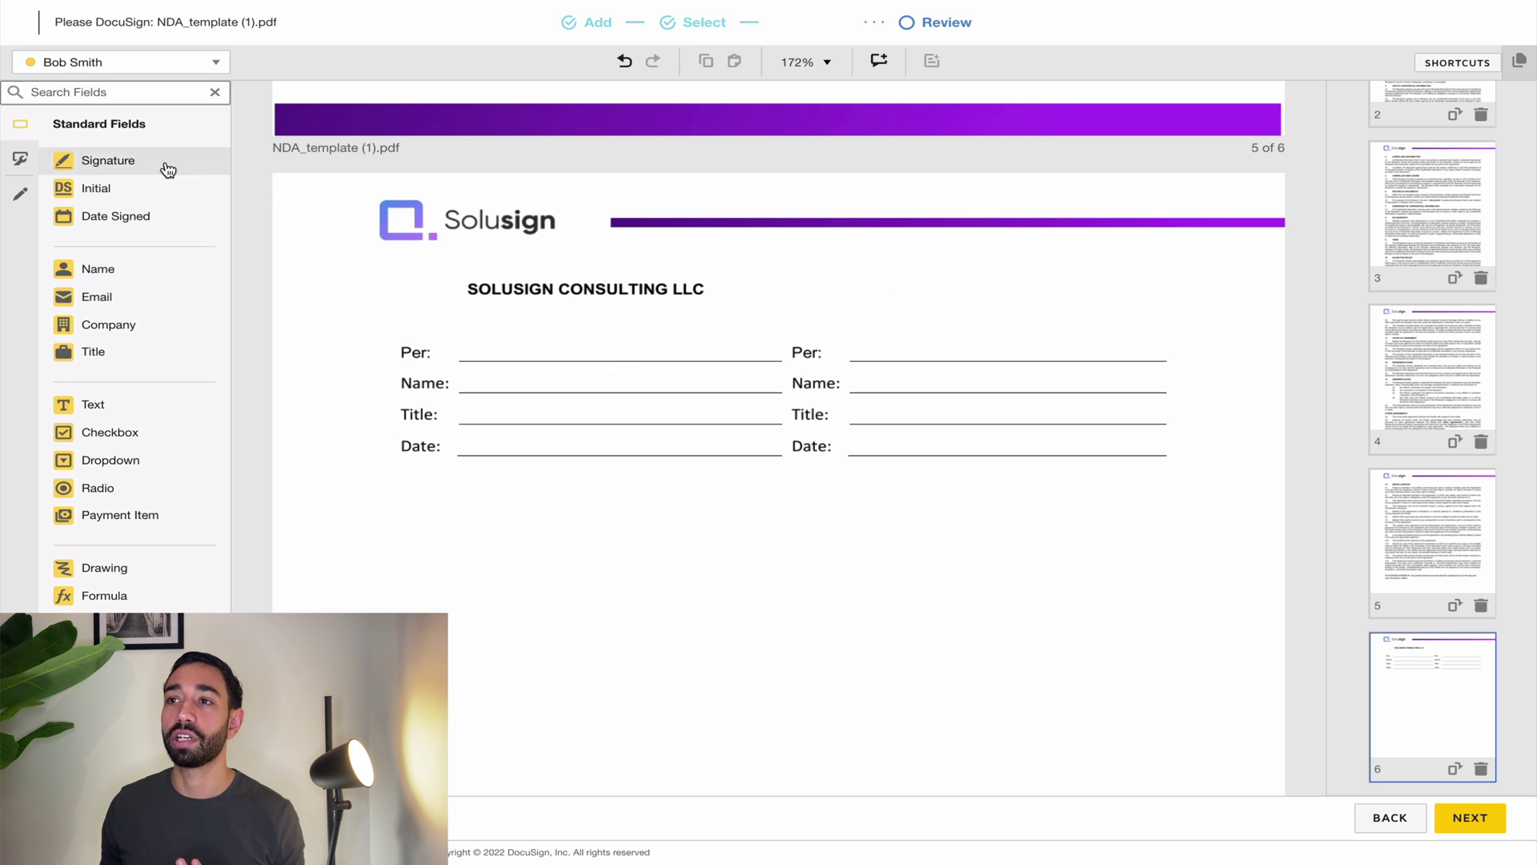
Step: Place Signature, Full Name, Title and Date Signed fields on the right column's Per, Name, Title and Date lines
{"action": "mouse_move", "coordinate": [154, 163]}
{"action": "left_mouse_down"}
{"action": "mouse_move", "coordinate": [801, 269]}
{"action": "mouse_move", "coordinate": [855, 326]}
{"action": "left_mouse_up"}
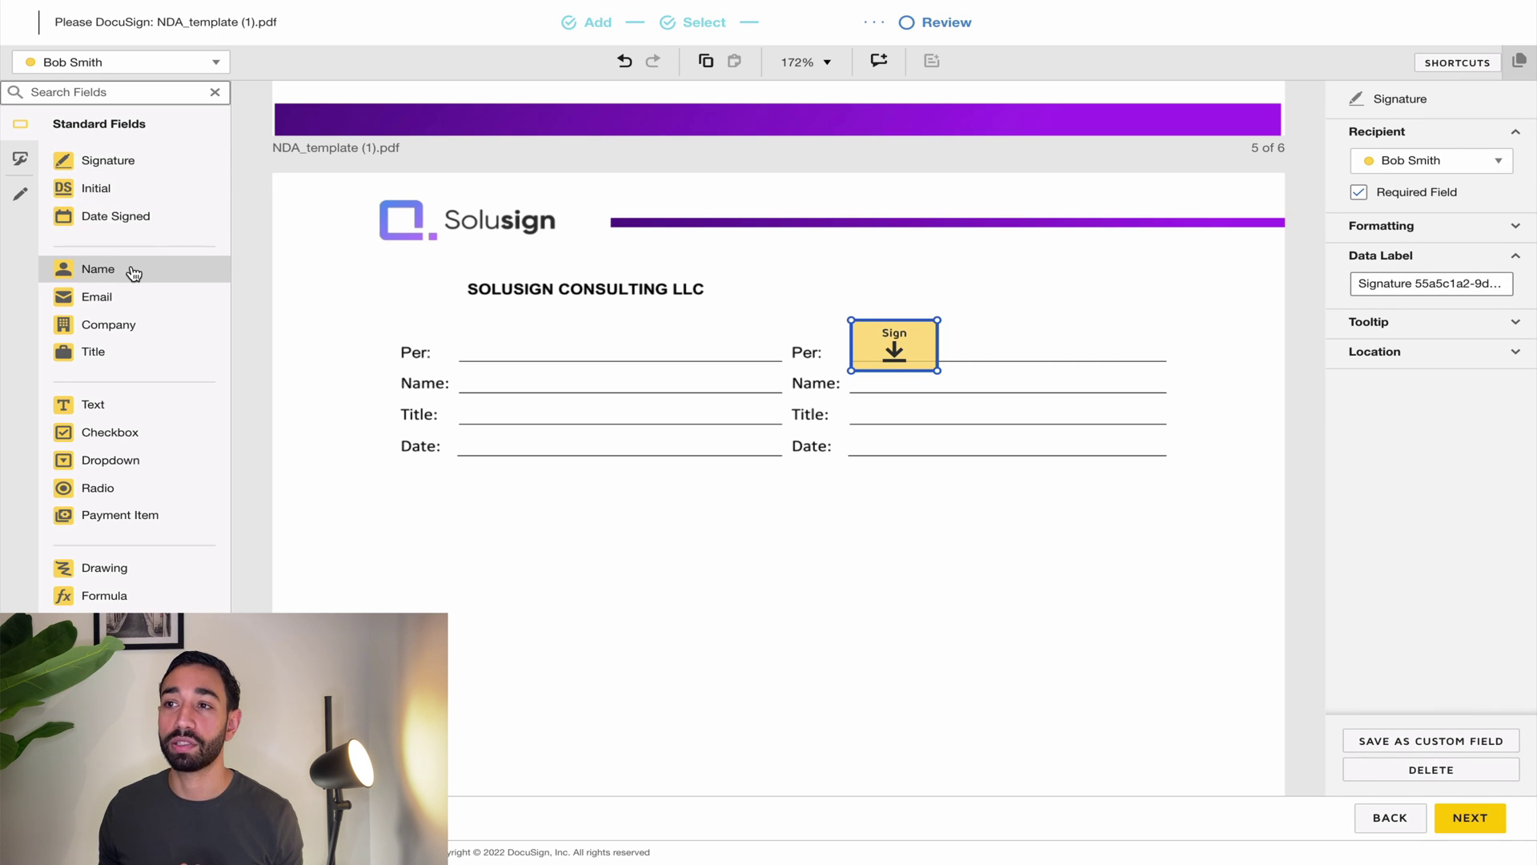
{"action": "left_click_drag", "start_coordinate": [133, 272], "coordinate": [856, 382]}
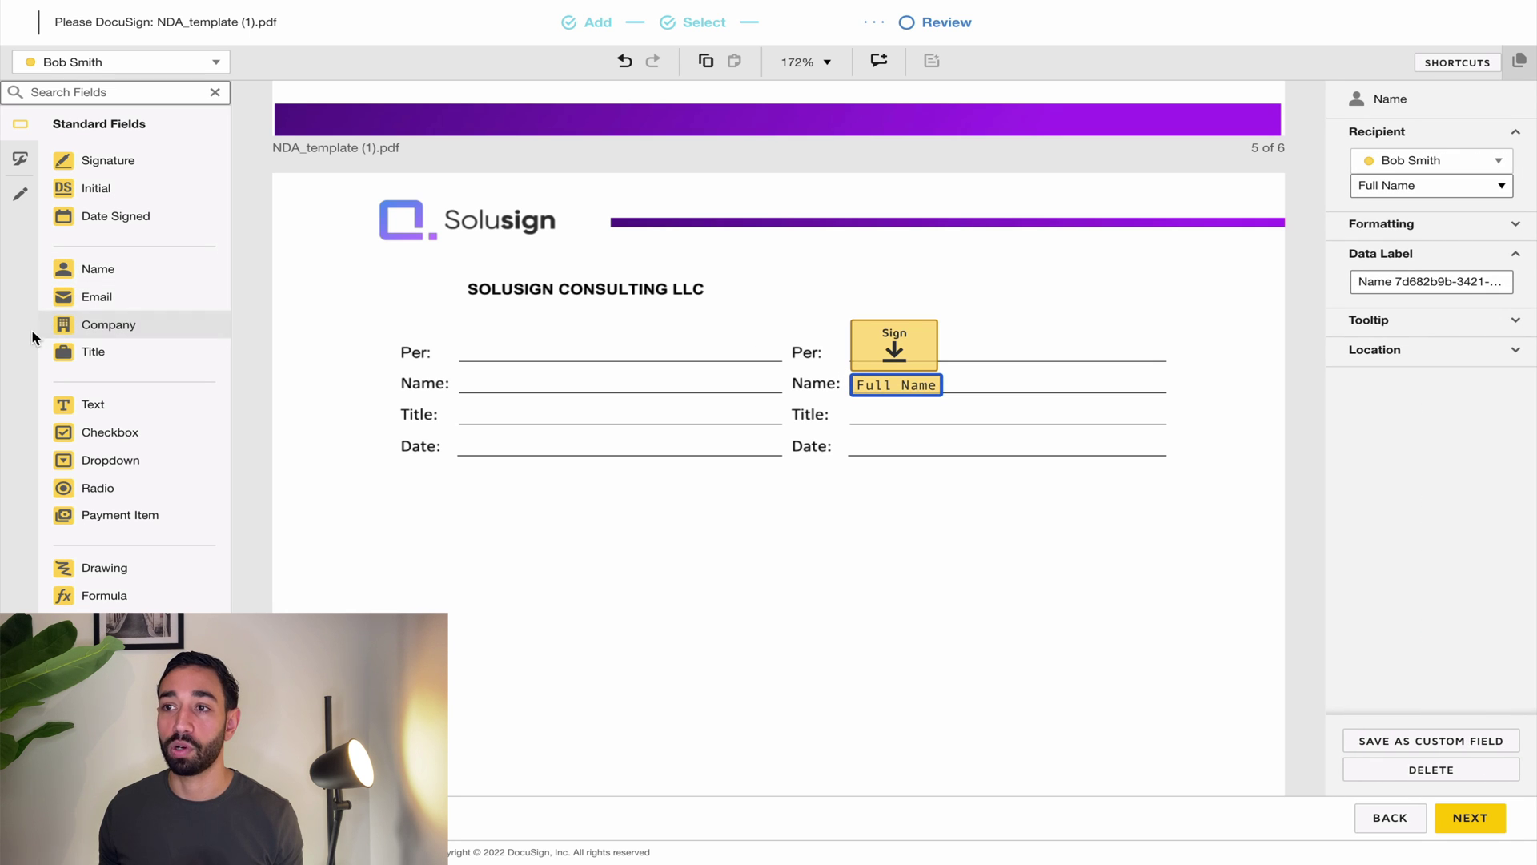
{"action": "left_click_drag", "start_coordinate": [93, 352], "coordinate": [853, 415]}
{"action": "left_click_drag", "start_coordinate": [78, 221], "coordinate": [853, 445]}
{"action": "left_click_drag", "start_coordinate": [985, 525], "coordinate": [829, 326]}
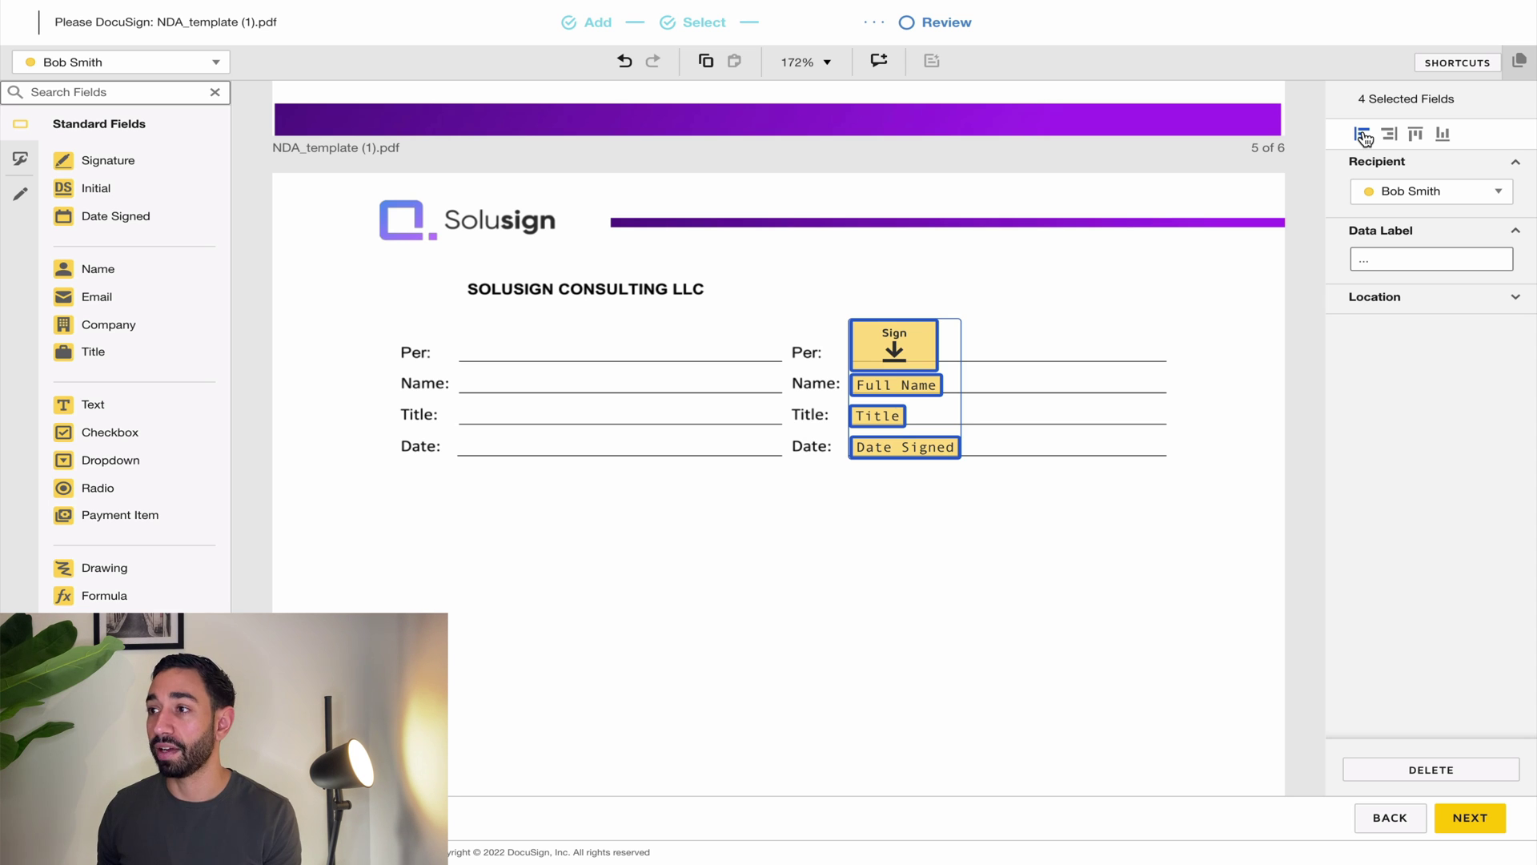
{"action": "left_click", "coordinate": [1041, 424]}
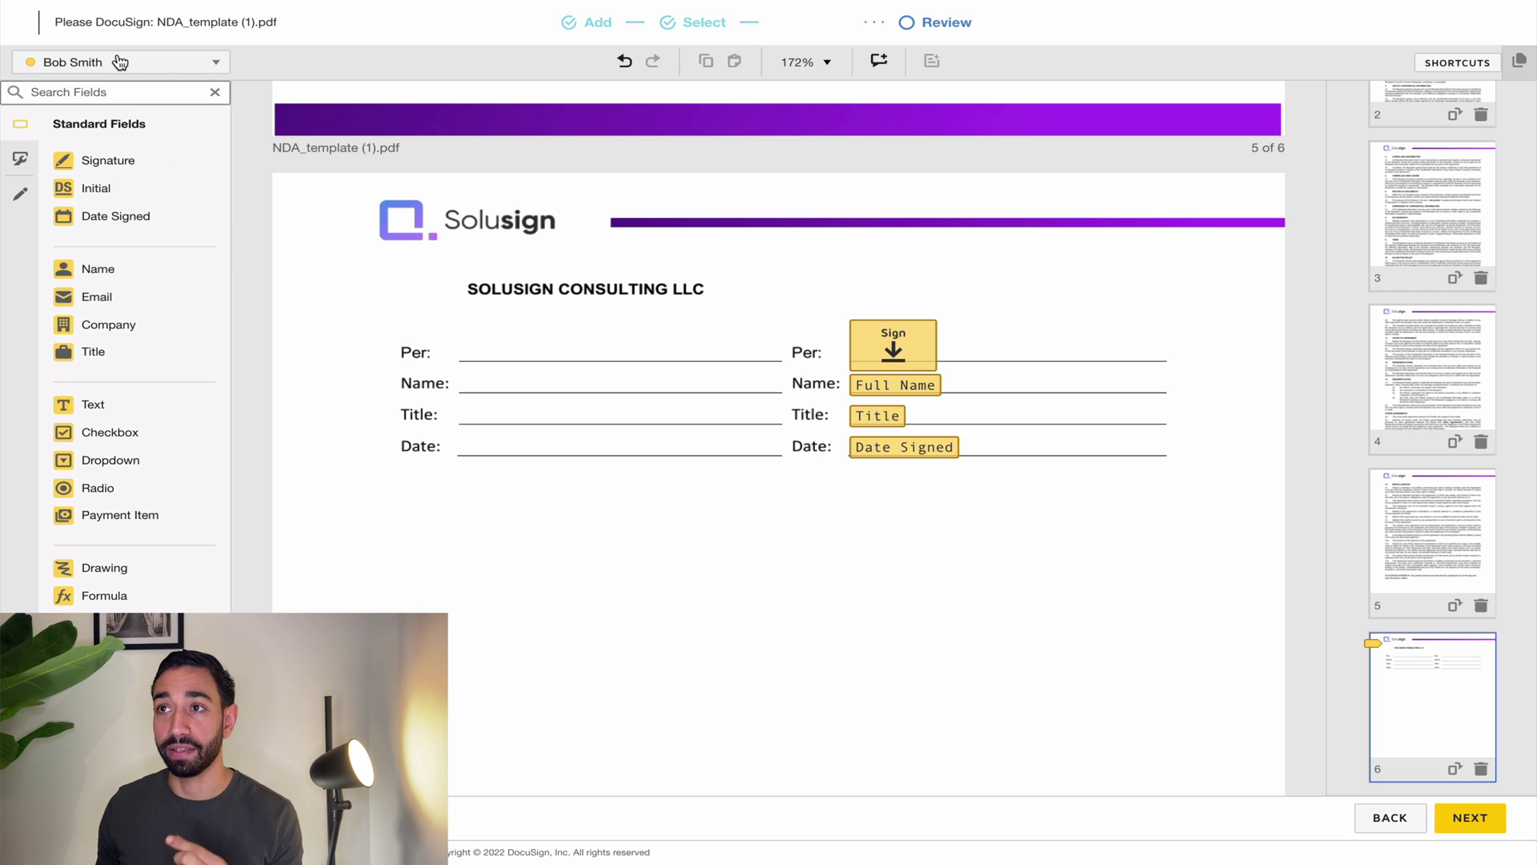
Step: Switch field placement to the second signer and discard a test signature field
{"action": "left_click", "coordinate": [167, 65]}
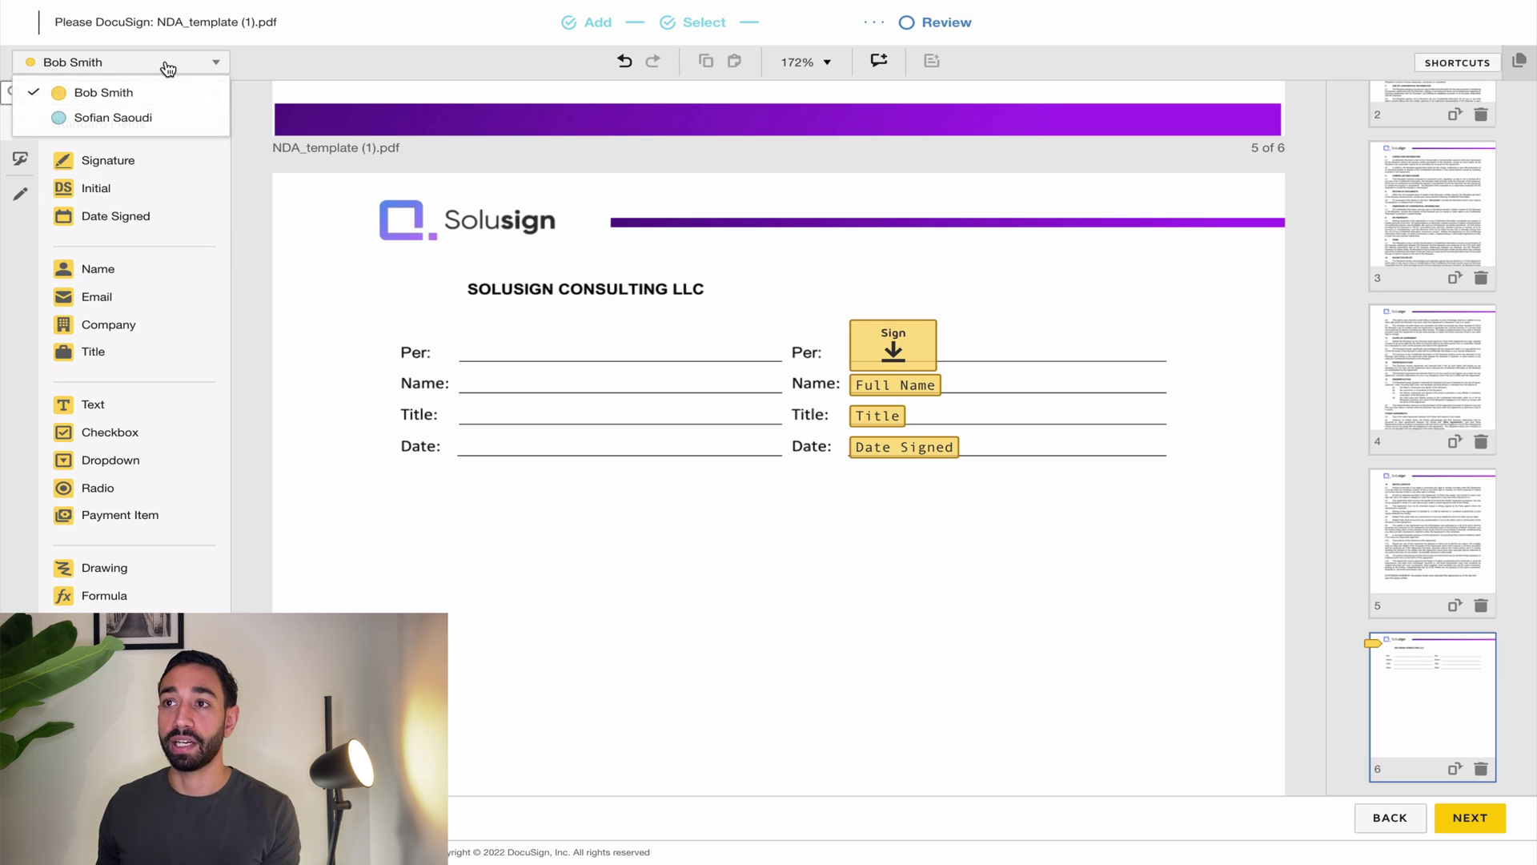
{"action": "left_click", "coordinate": [125, 118]}
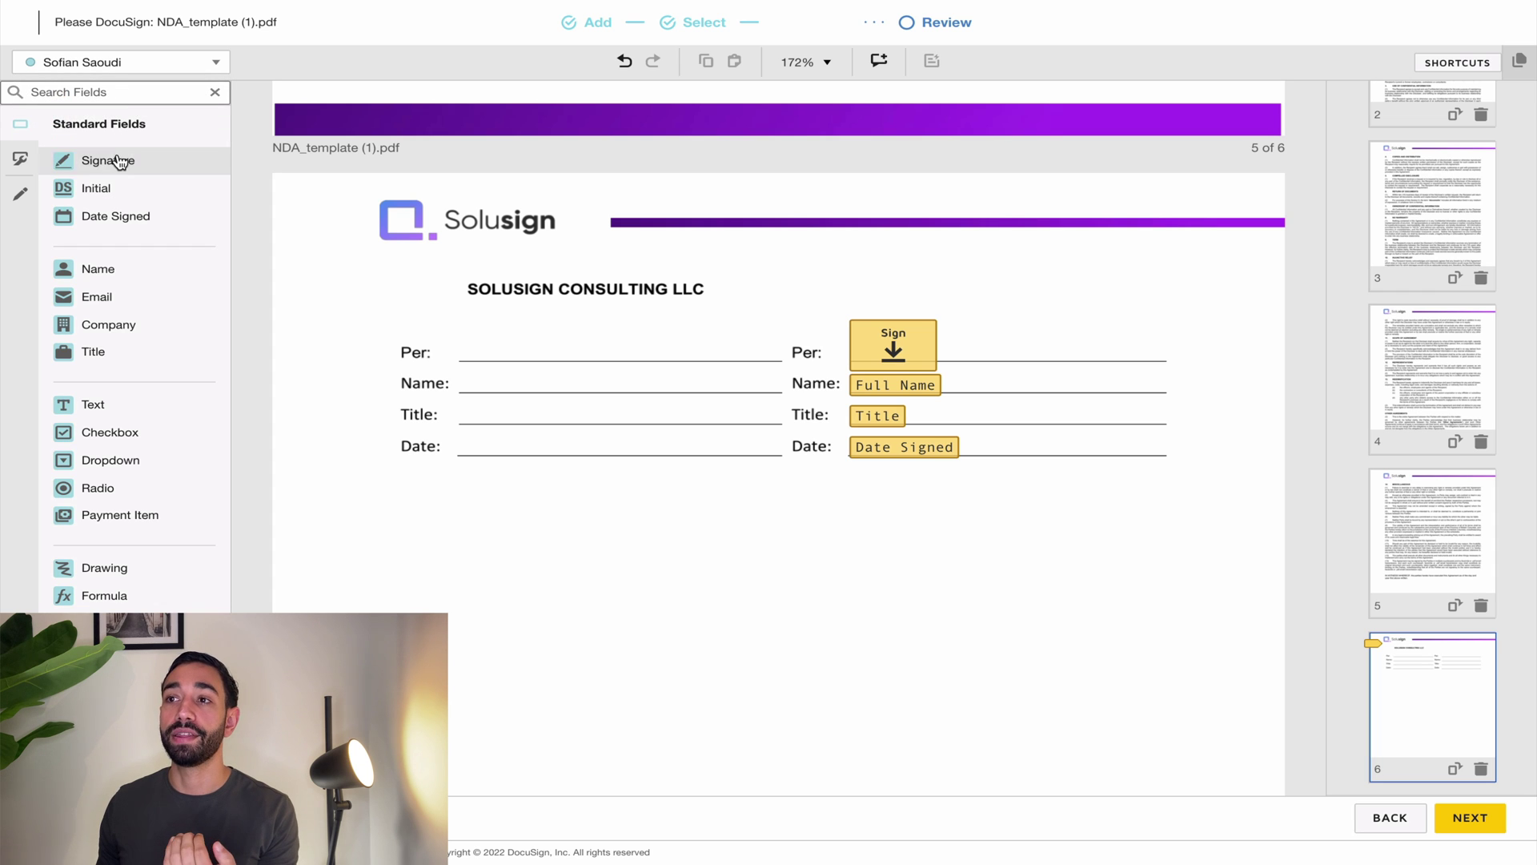
{"action": "mouse_move", "coordinate": [112, 161]}
{"action": "left_mouse_down"}
{"action": "mouse_move", "coordinate": [281, 168]}
{"action": "mouse_move", "coordinate": [496, 304]}
{"action": "mouse_move", "coordinate": [457, 328]}
{"action": "left_mouse_up"}
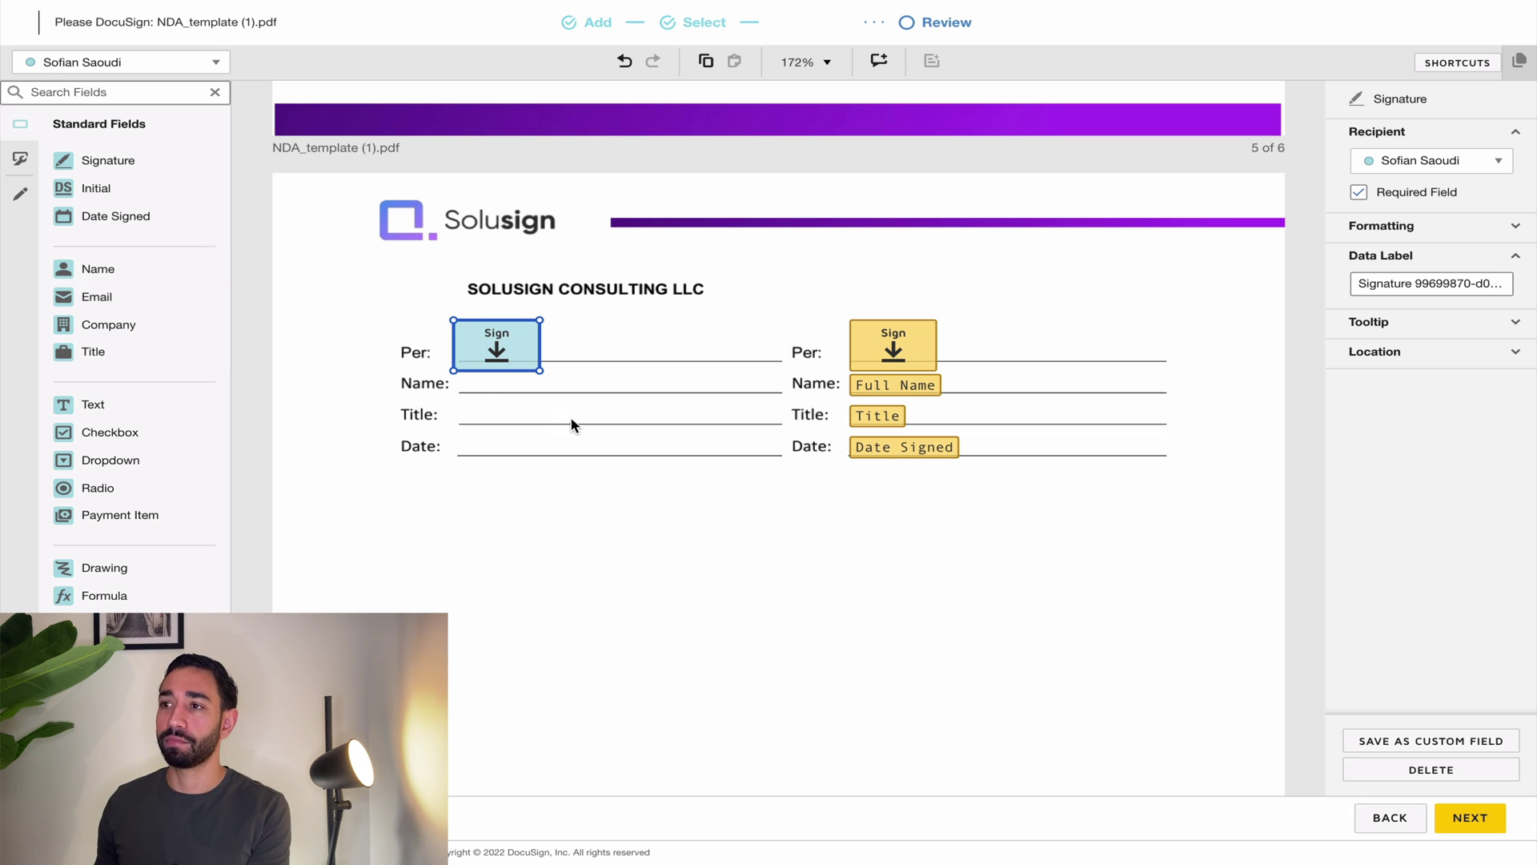
{"action": "key", "text": "Delete"}
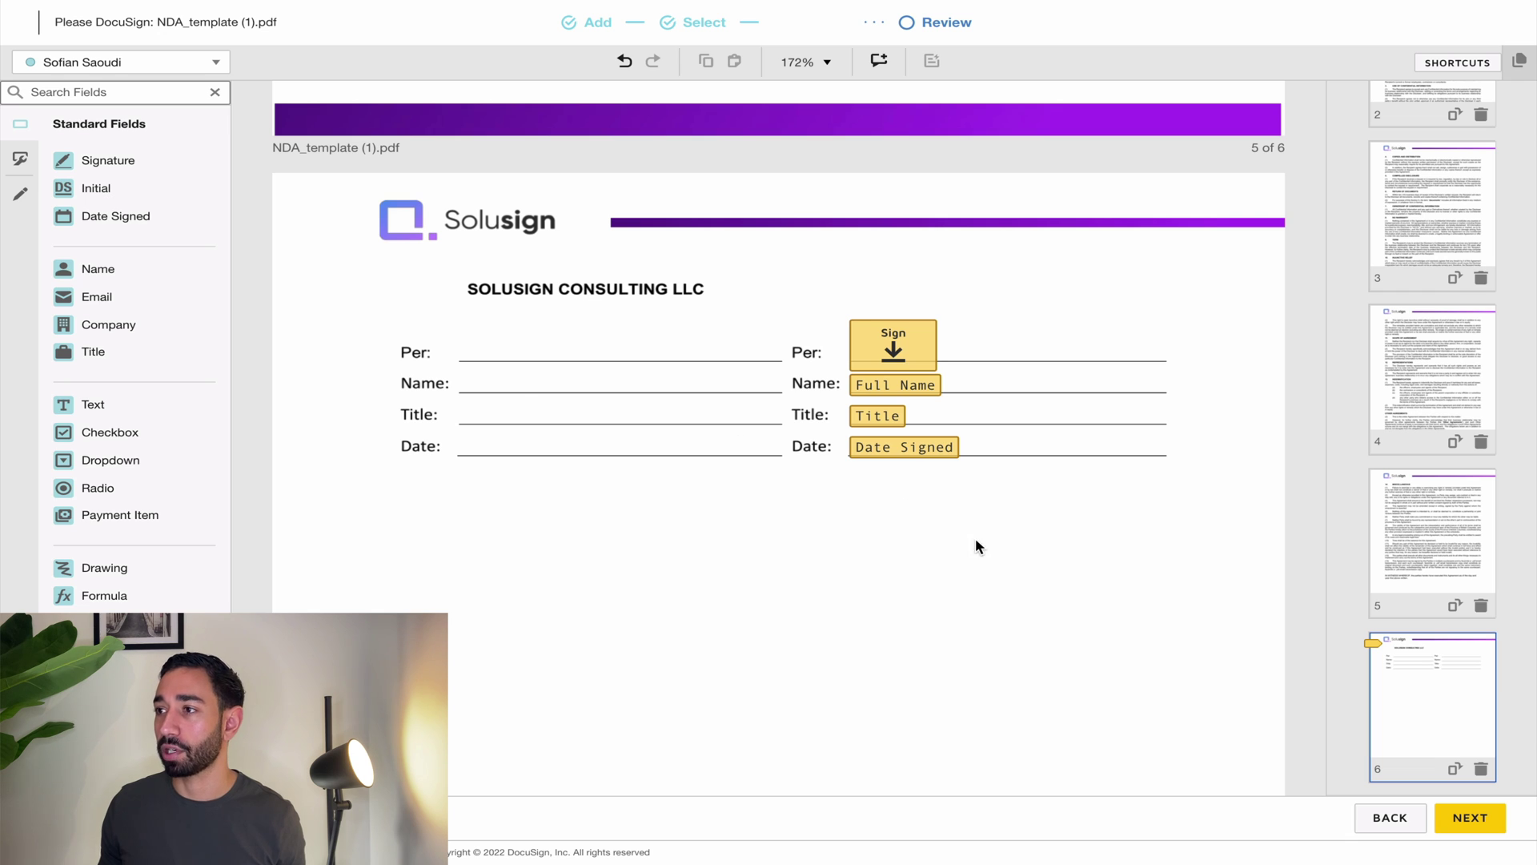
Step: Duplicate the four right-column fields and move the copies onto the left column's lines
{"action": "left_click_drag", "start_coordinate": [975, 536], "coordinate": [818, 344]}
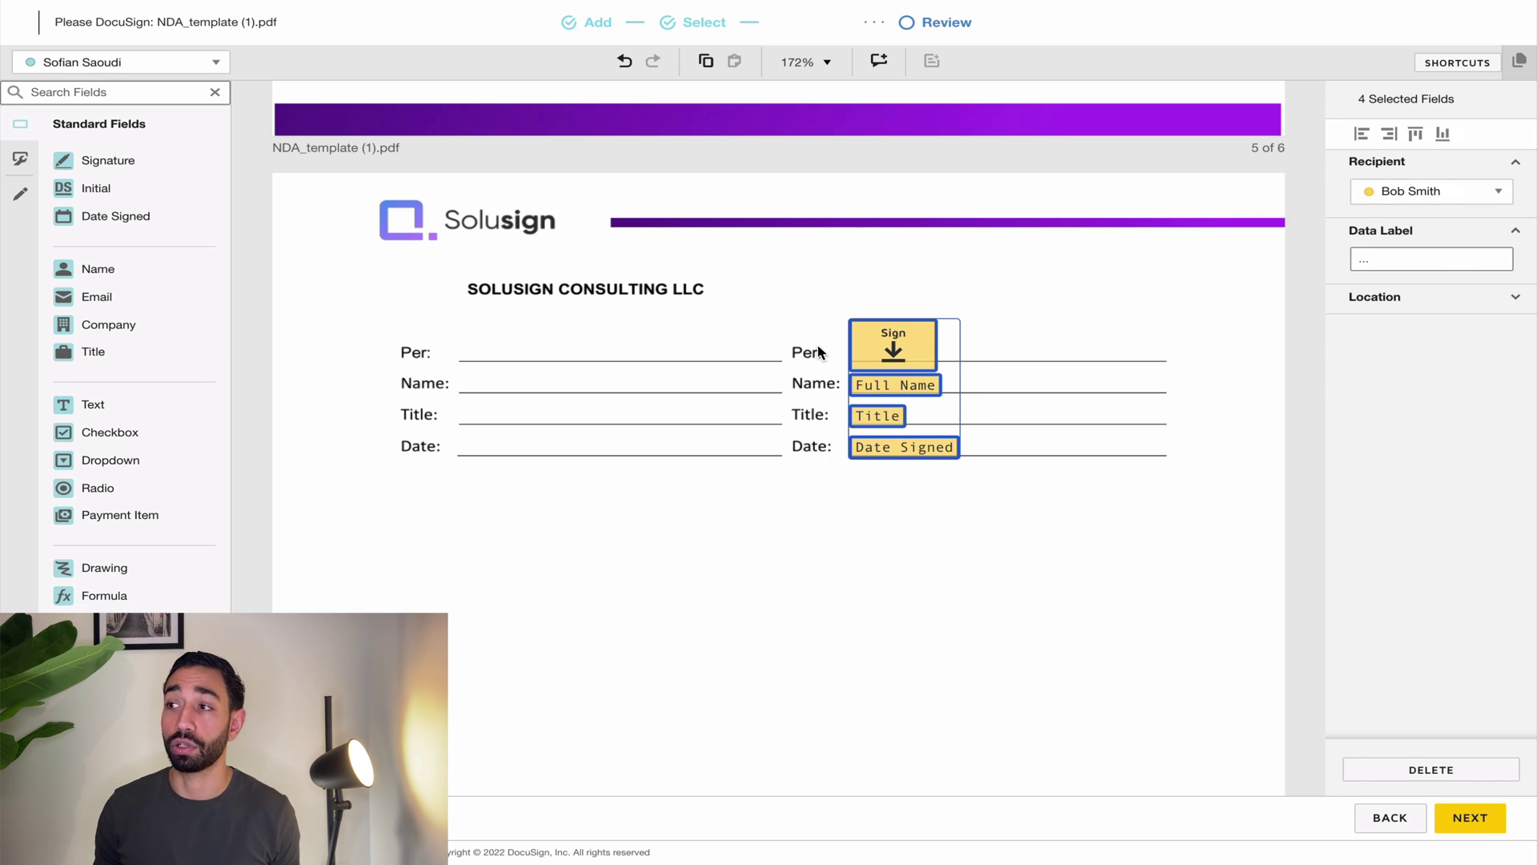
{"action": "key", "text": "ctrl+v"}
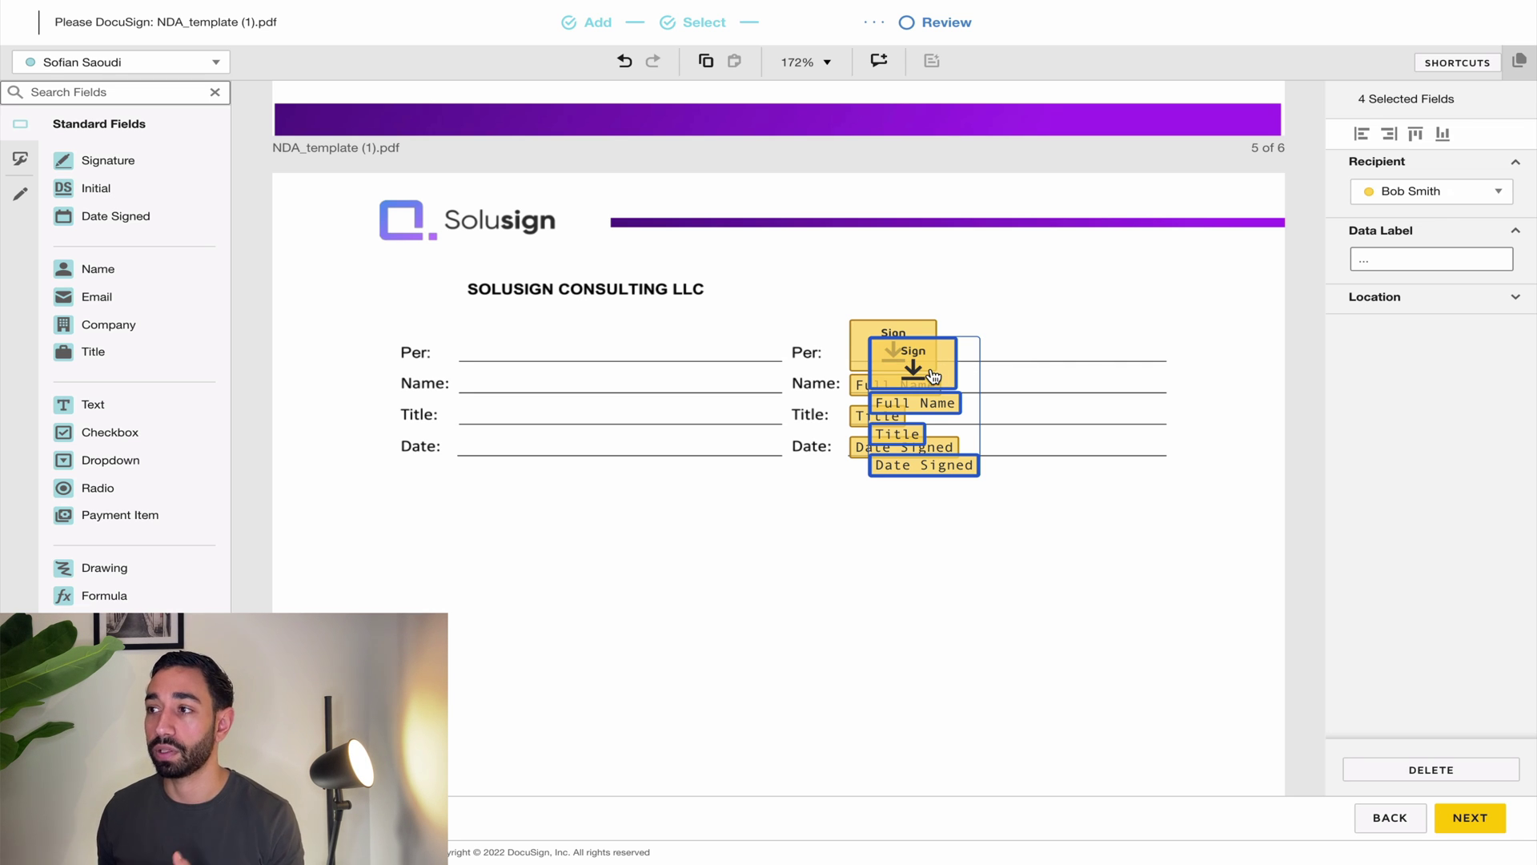
{"action": "left_click_drag", "start_coordinate": [933, 376], "coordinate": [516, 351]}
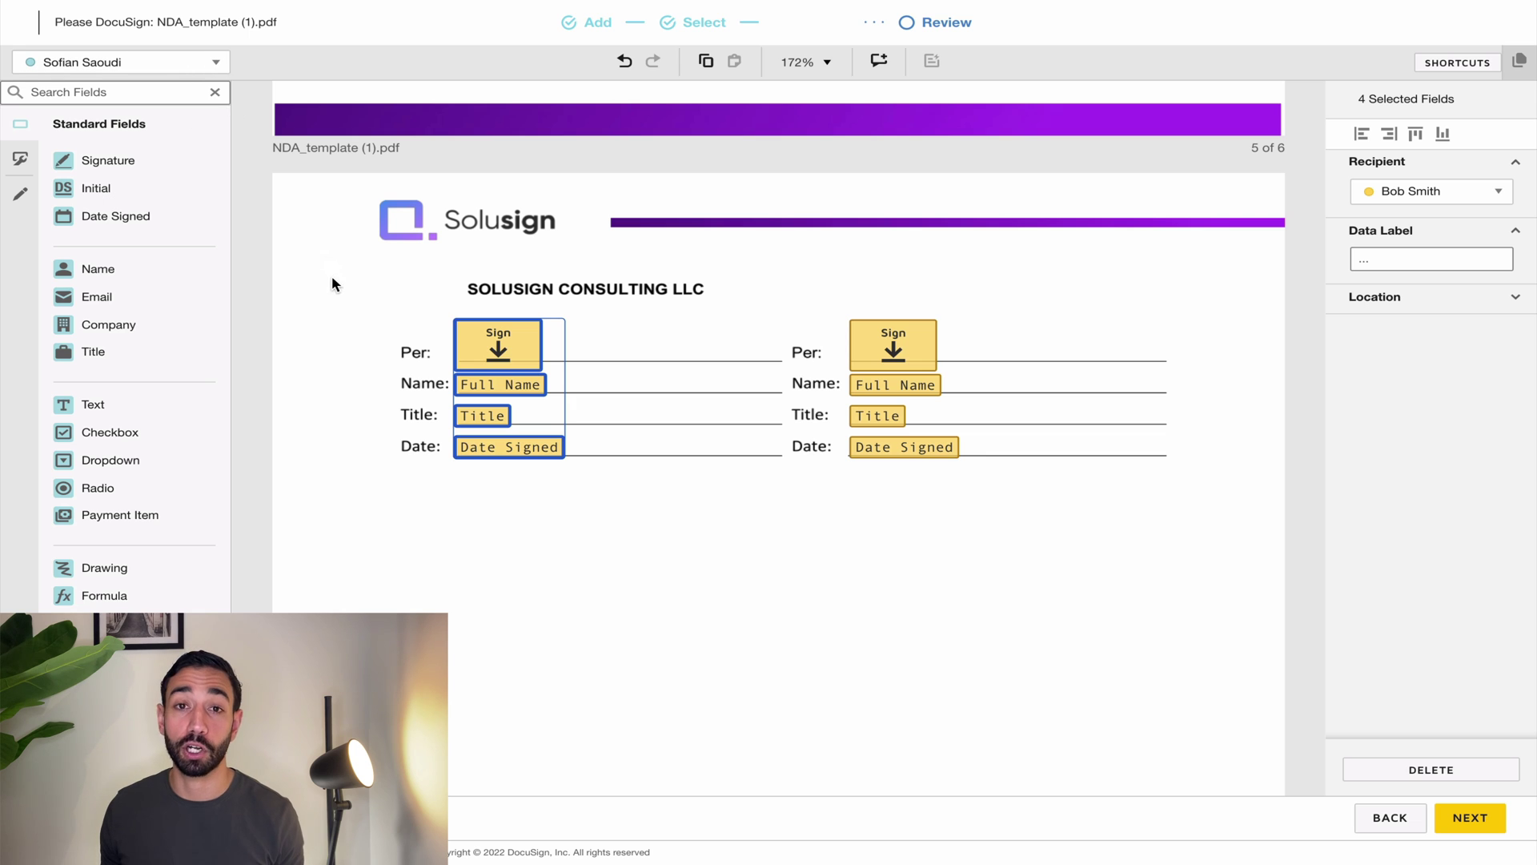
{"action": "left_click", "coordinate": [684, 471]}
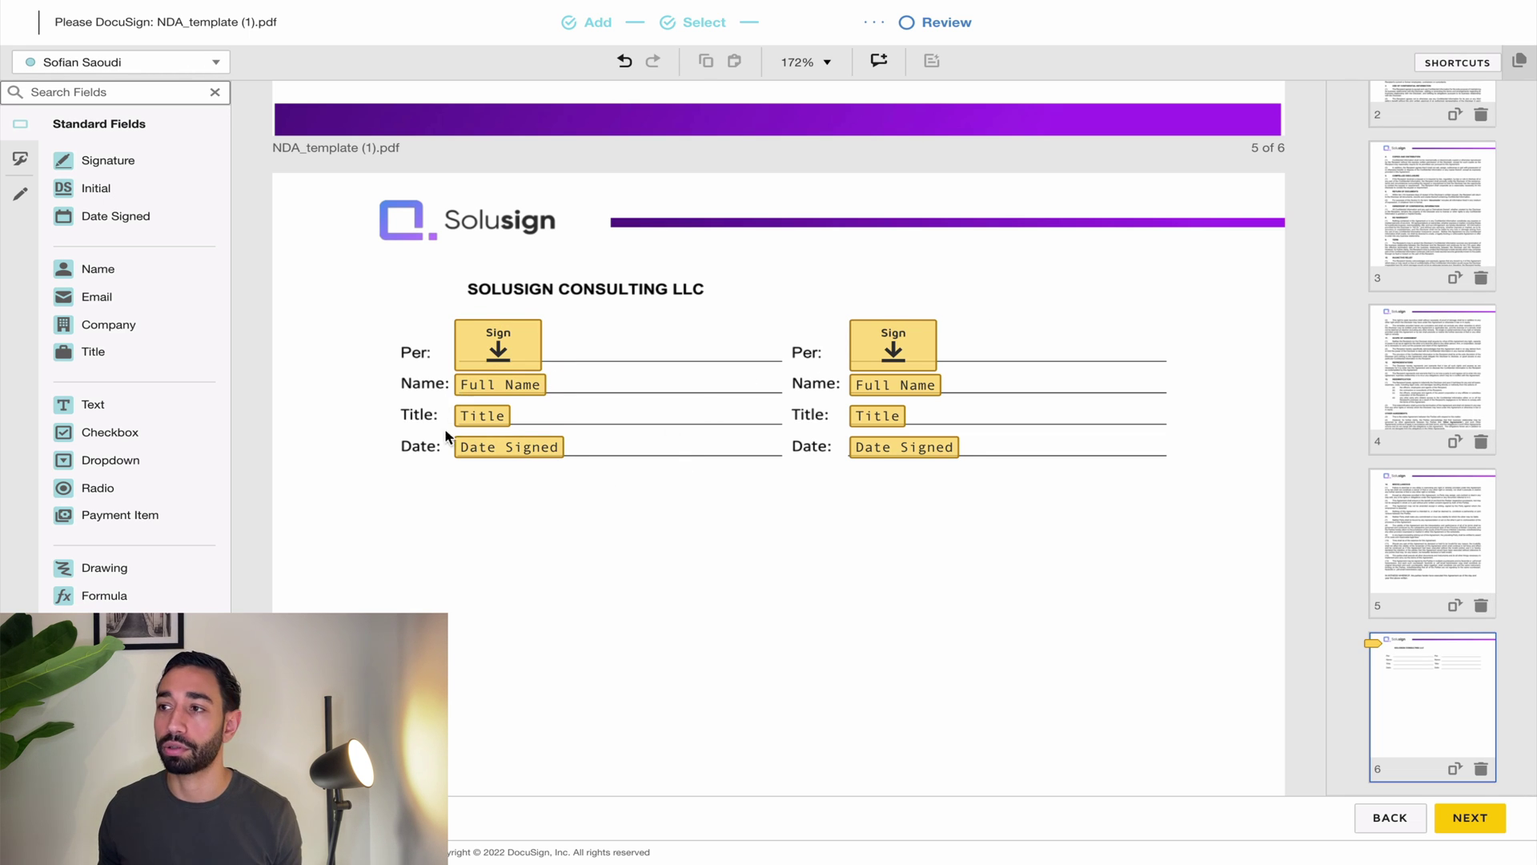
Step: Assign the four left-column fields to the second signer and check each column's signer
{"action": "left_click_drag", "start_coordinate": [590, 611], "coordinate": [434, 315]}
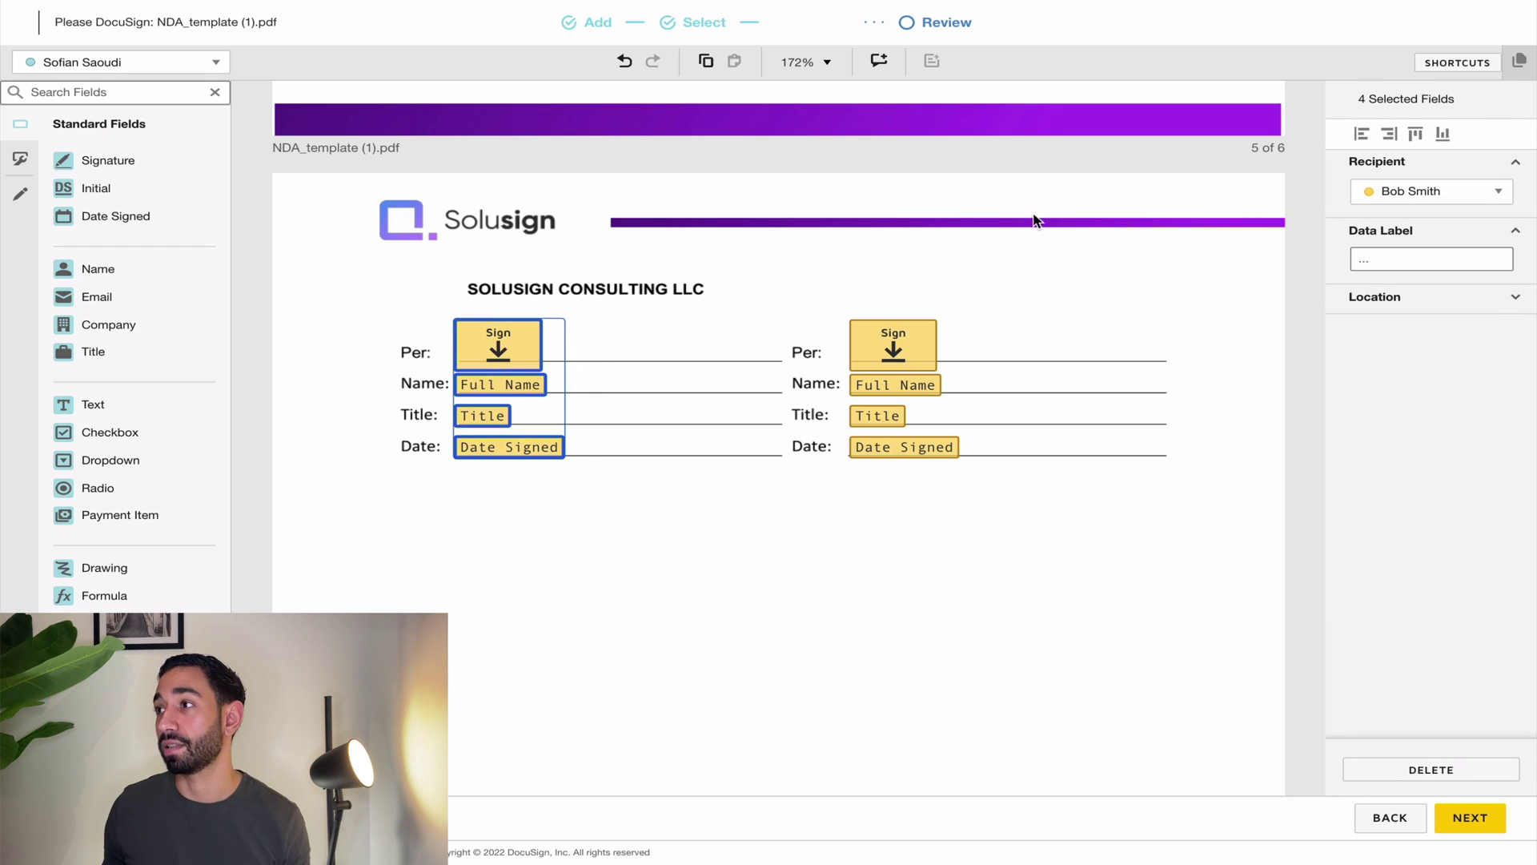
{"action": "left_click", "coordinate": [1449, 195]}
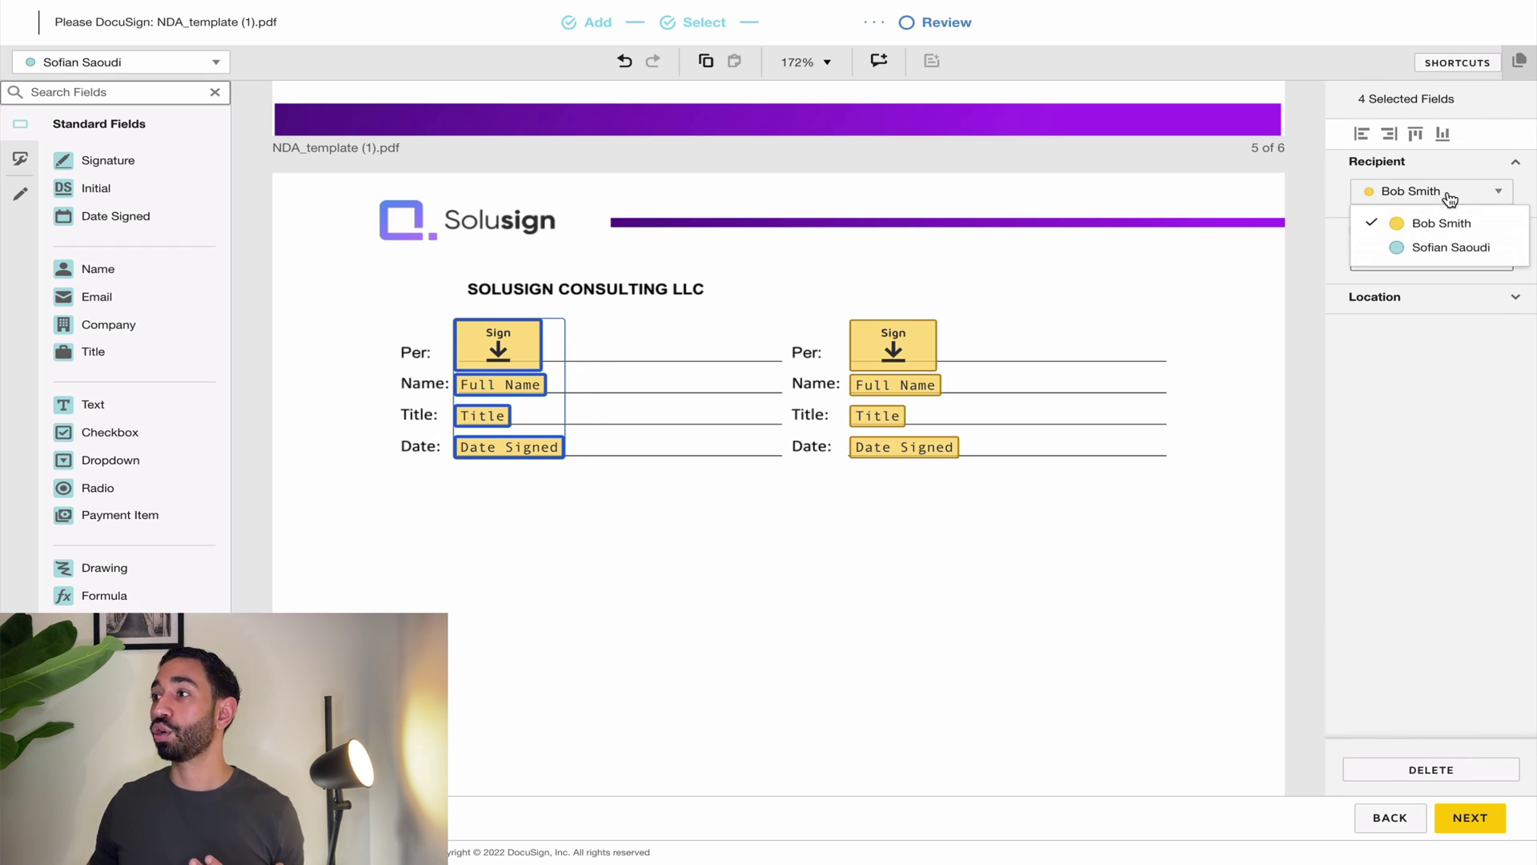
{"action": "left_click", "coordinate": [1441, 250]}
{"action": "left_click", "coordinate": [727, 522]}
{"action": "left_click_drag", "start_coordinate": [409, 293], "coordinate": [619, 526]}
{"action": "left_click", "coordinate": [805, 412]}
{"action": "left_click_drag", "start_coordinate": [791, 298], "coordinate": [992, 515]}
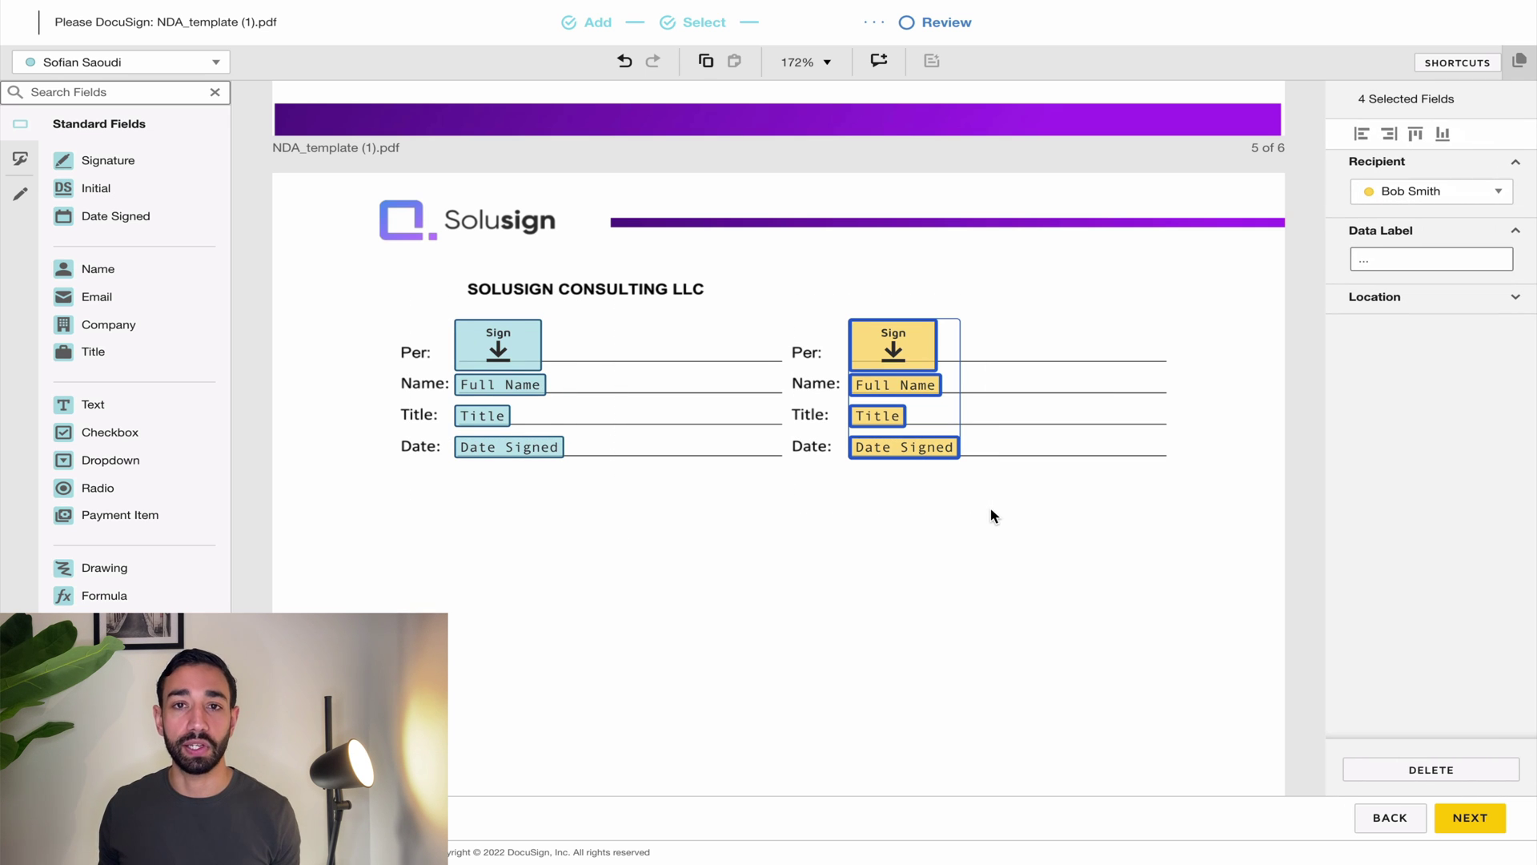
Step: Check the first signer's fields, then briefly revisit the Recipients step and return
{"action": "left_click", "coordinate": [1001, 550]}
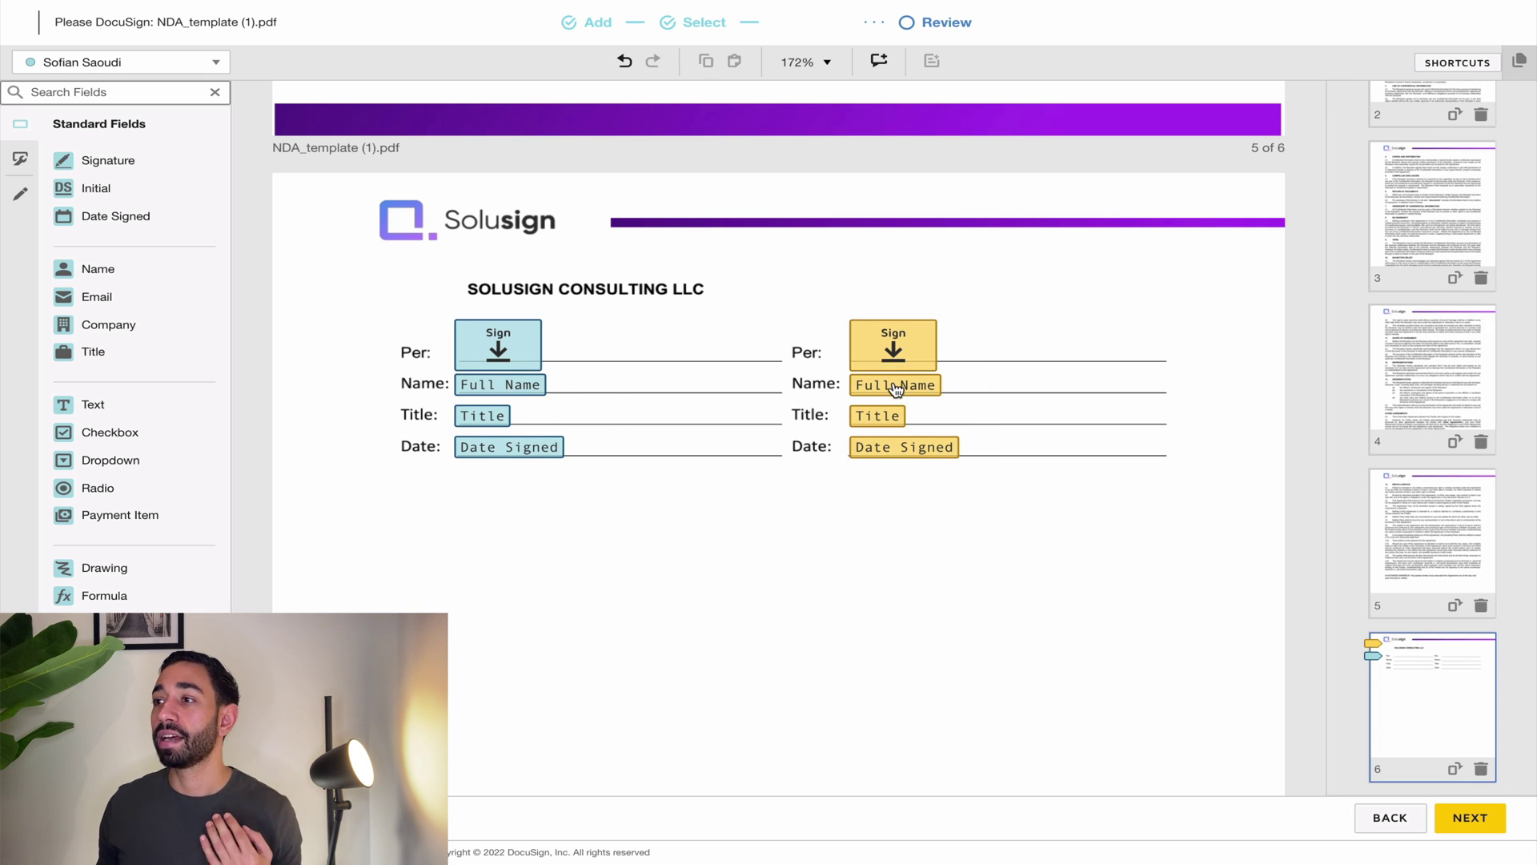
{"action": "left_click_drag", "start_coordinate": [964, 484], "coordinate": [846, 374]}
{"action": "left_click", "coordinate": [1019, 474]}
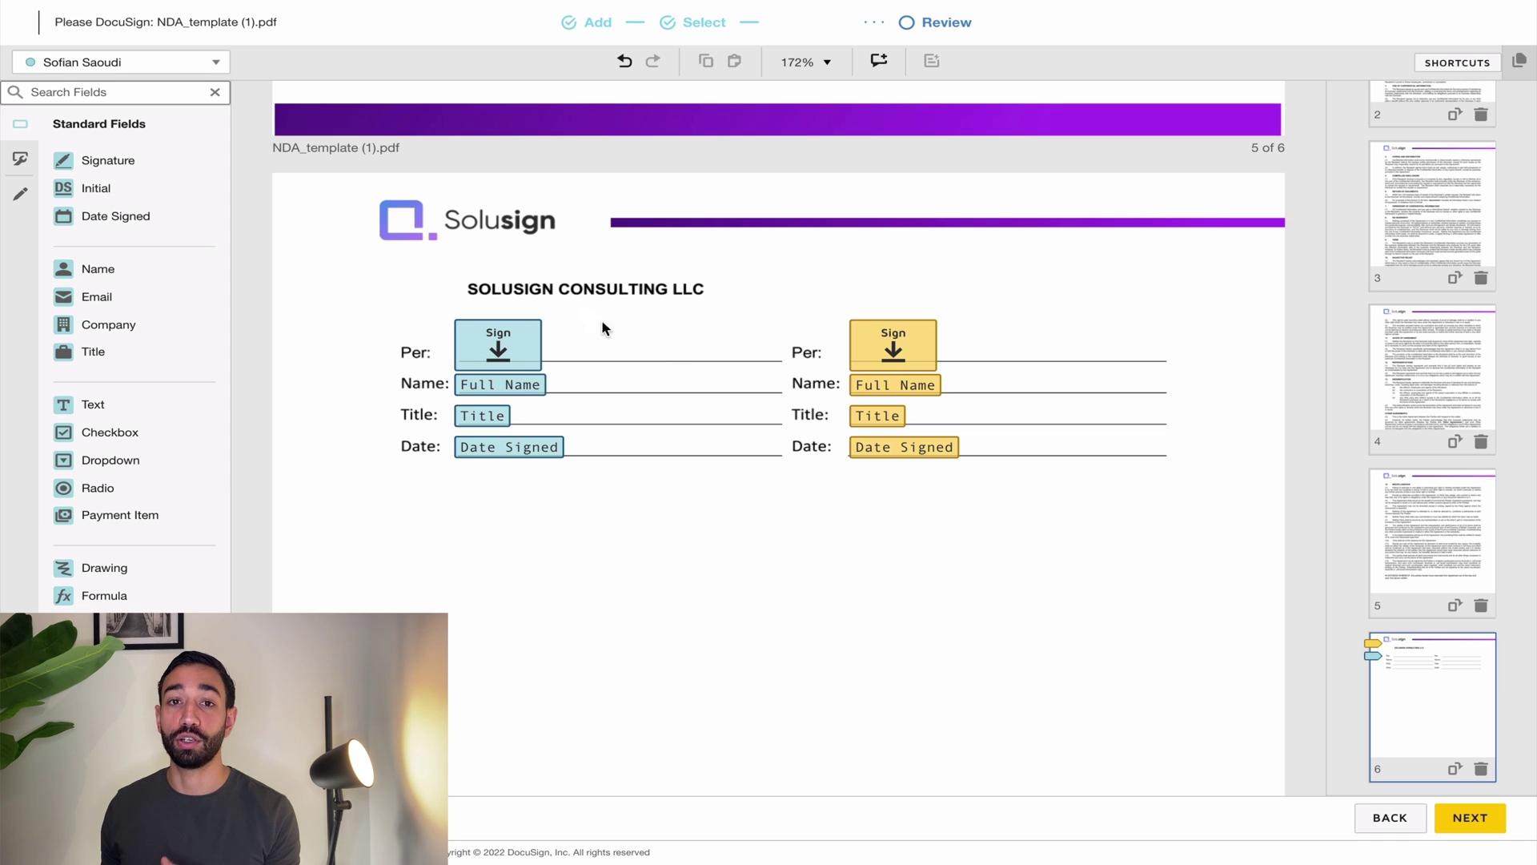
{"action": "left_click", "coordinate": [1391, 817]}
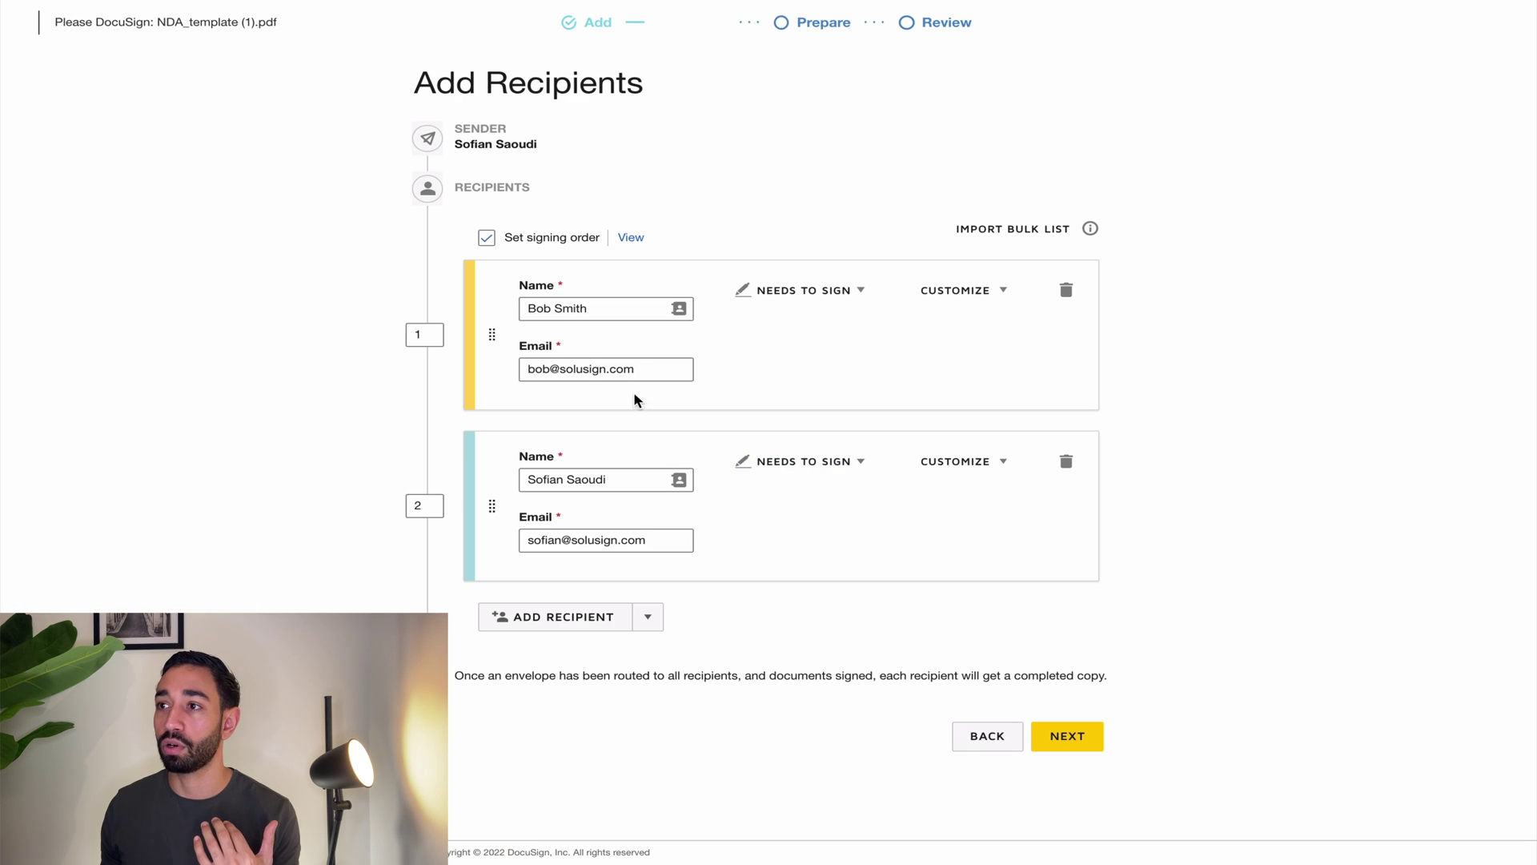
{"action": "left_click", "coordinate": [1061, 727]}
Step: Review the first signer's Date Signed and Title fields on the final signature page
{"action": "scroll", "coordinate": [1419, 595], "scroll_direction": "down", "scroll_amount": 5}
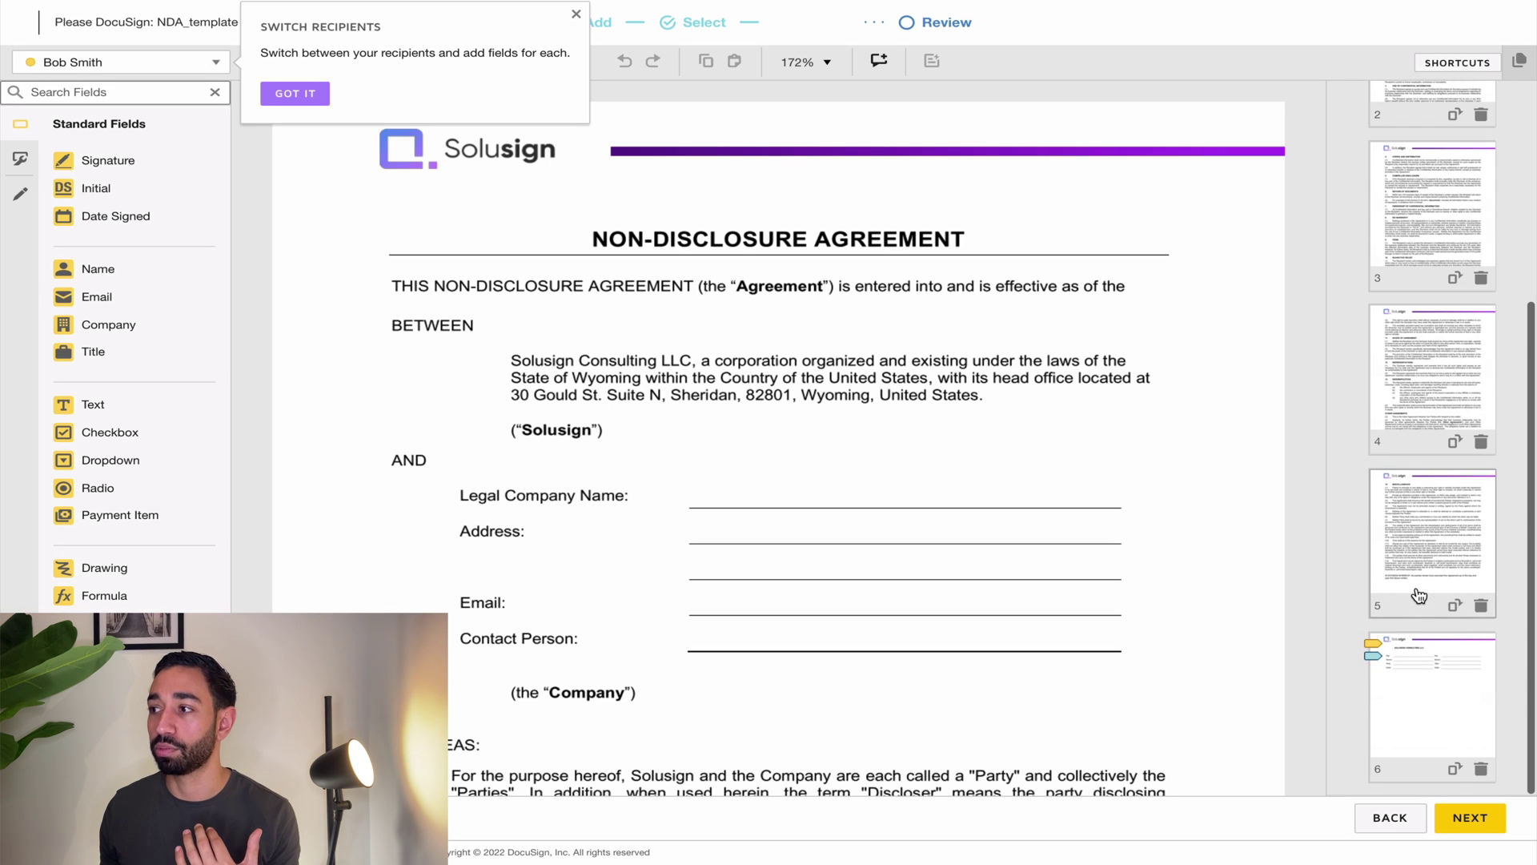
{"action": "left_click", "coordinate": [1428, 708]}
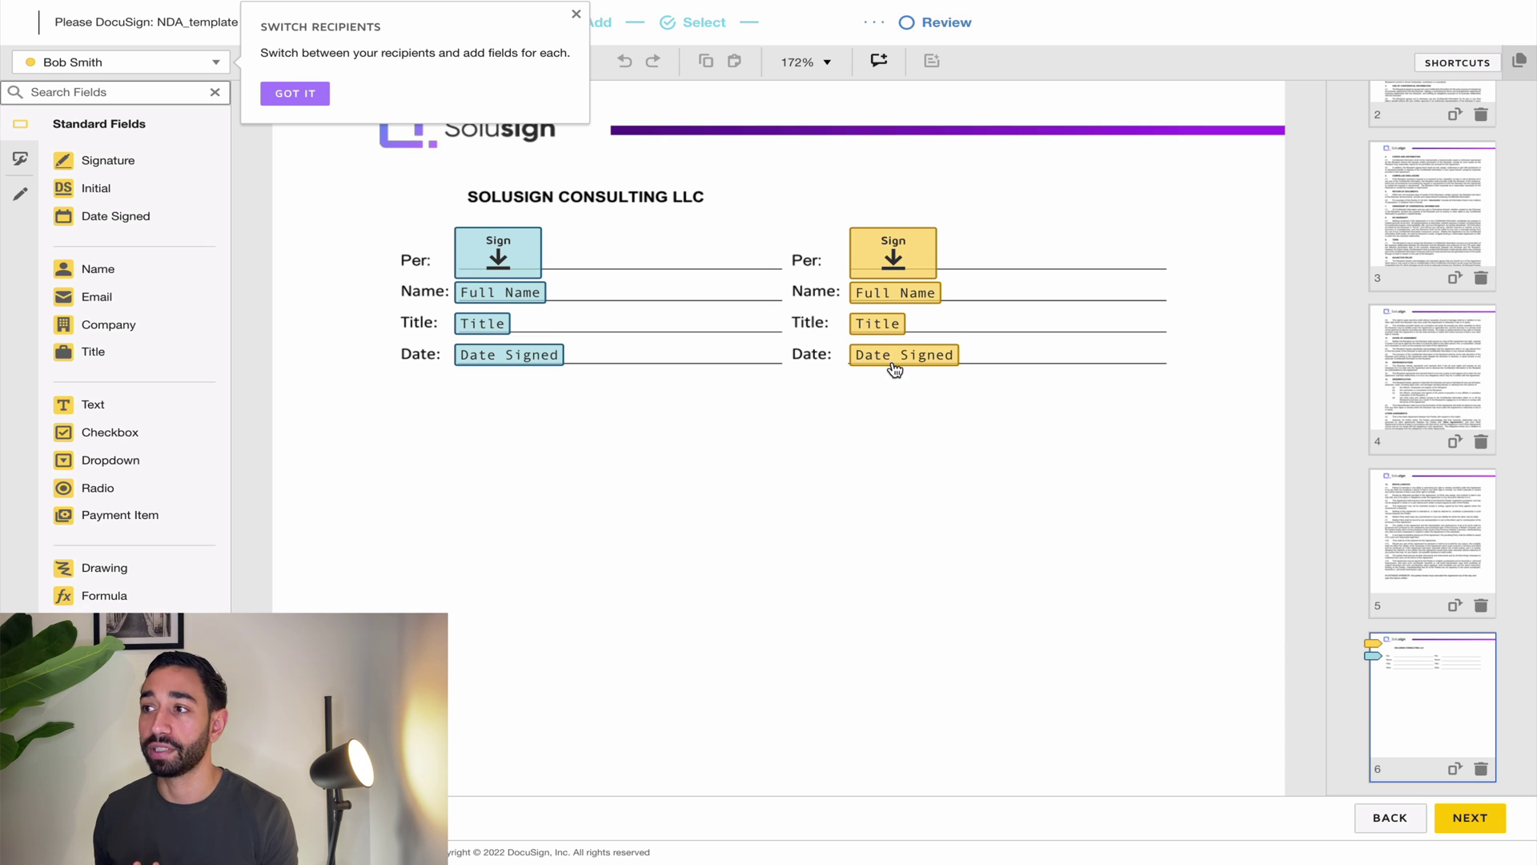
{"action": "left_click", "coordinate": [893, 360]}
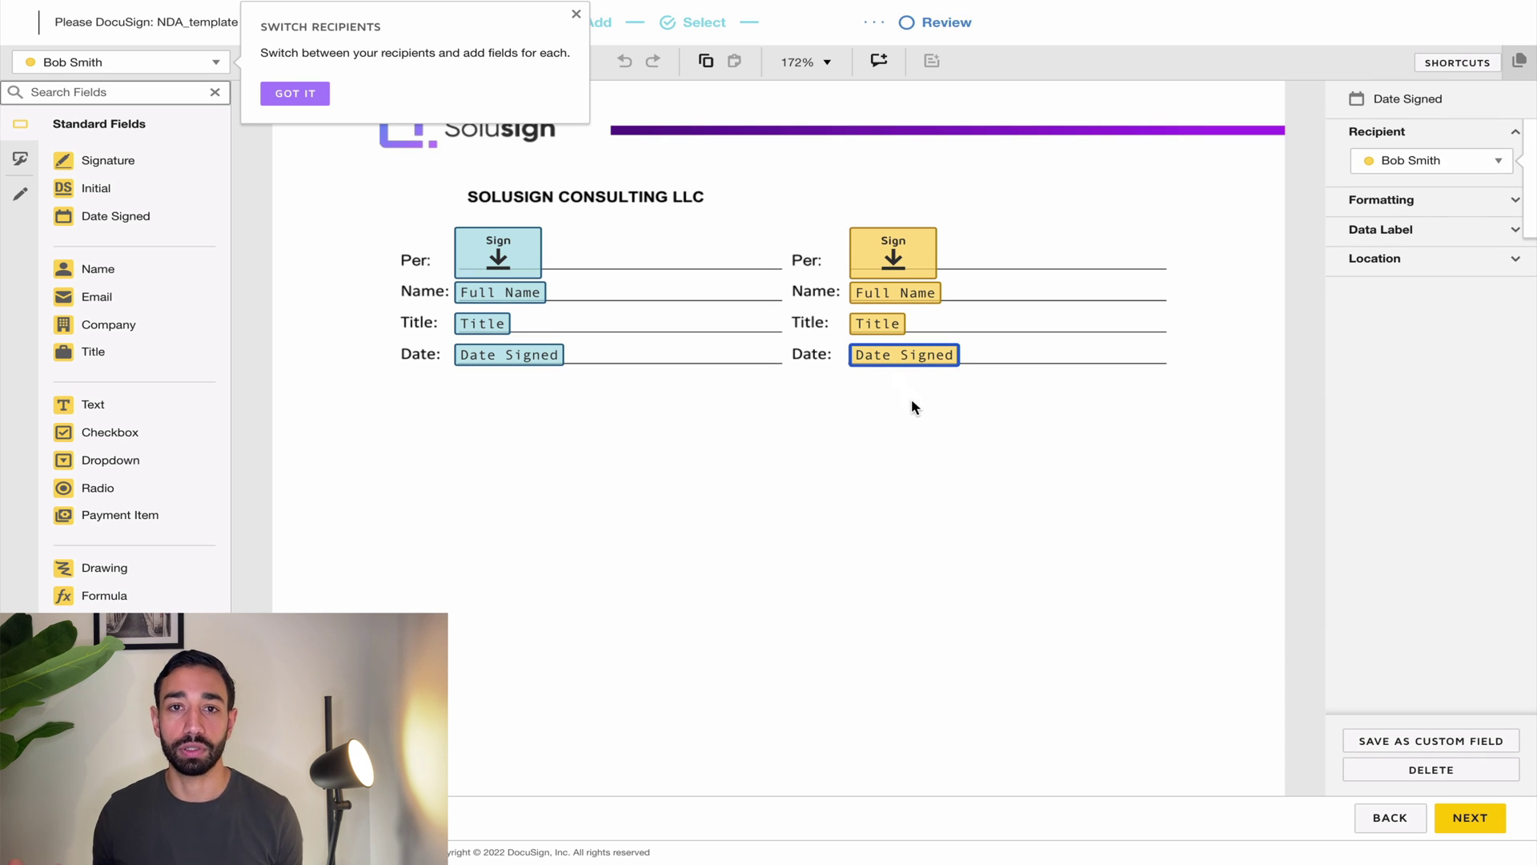
{"action": "left_click", "coordinate": [309, 99]}
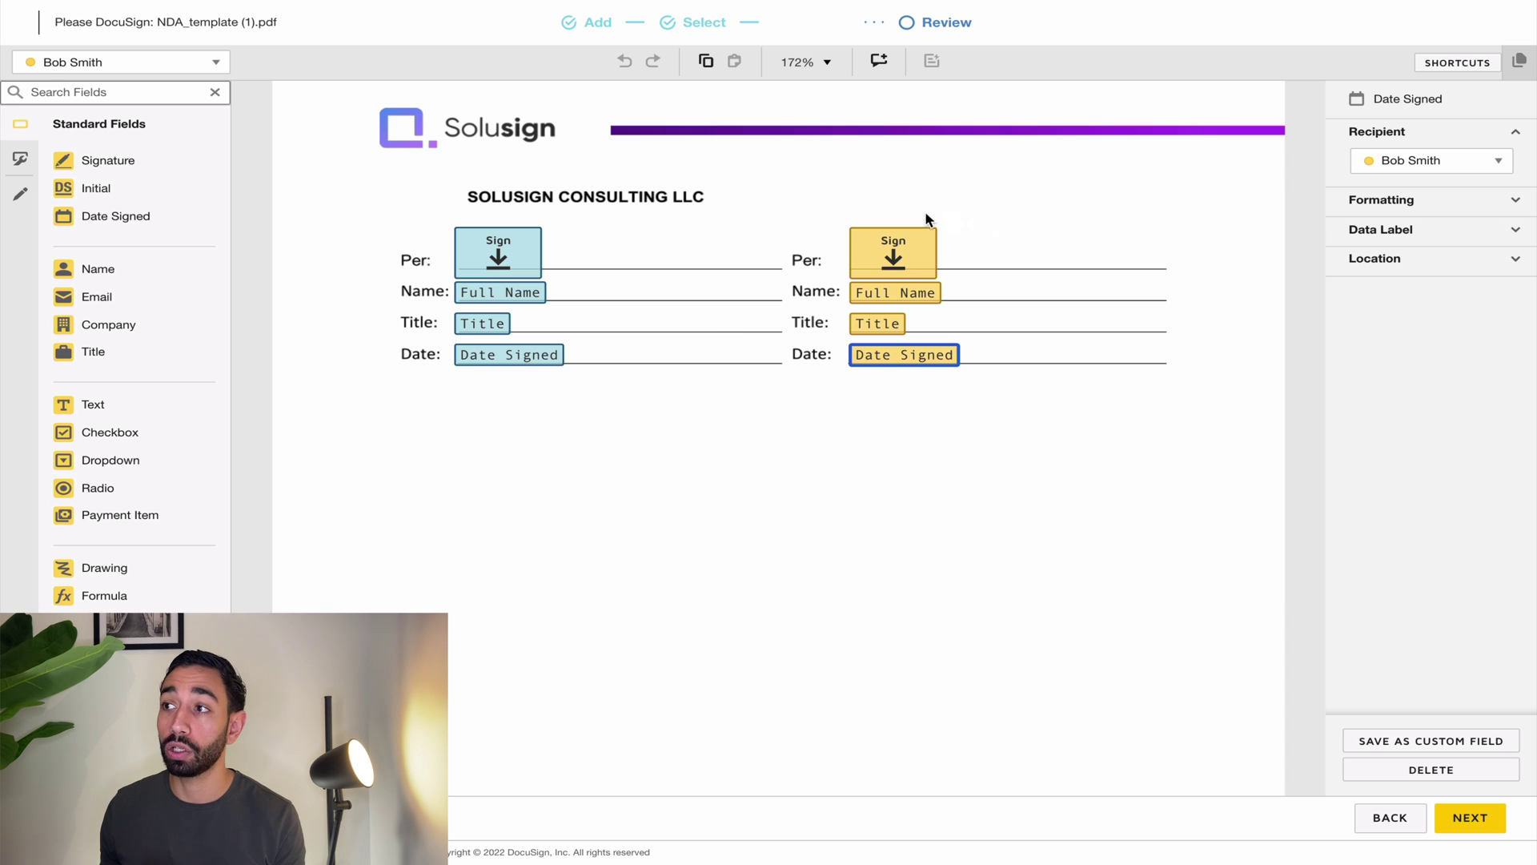
{"action": "left_click", "coordinate": [982, 367]}
{"action": "left_click", "coordinate": [877, 325]}
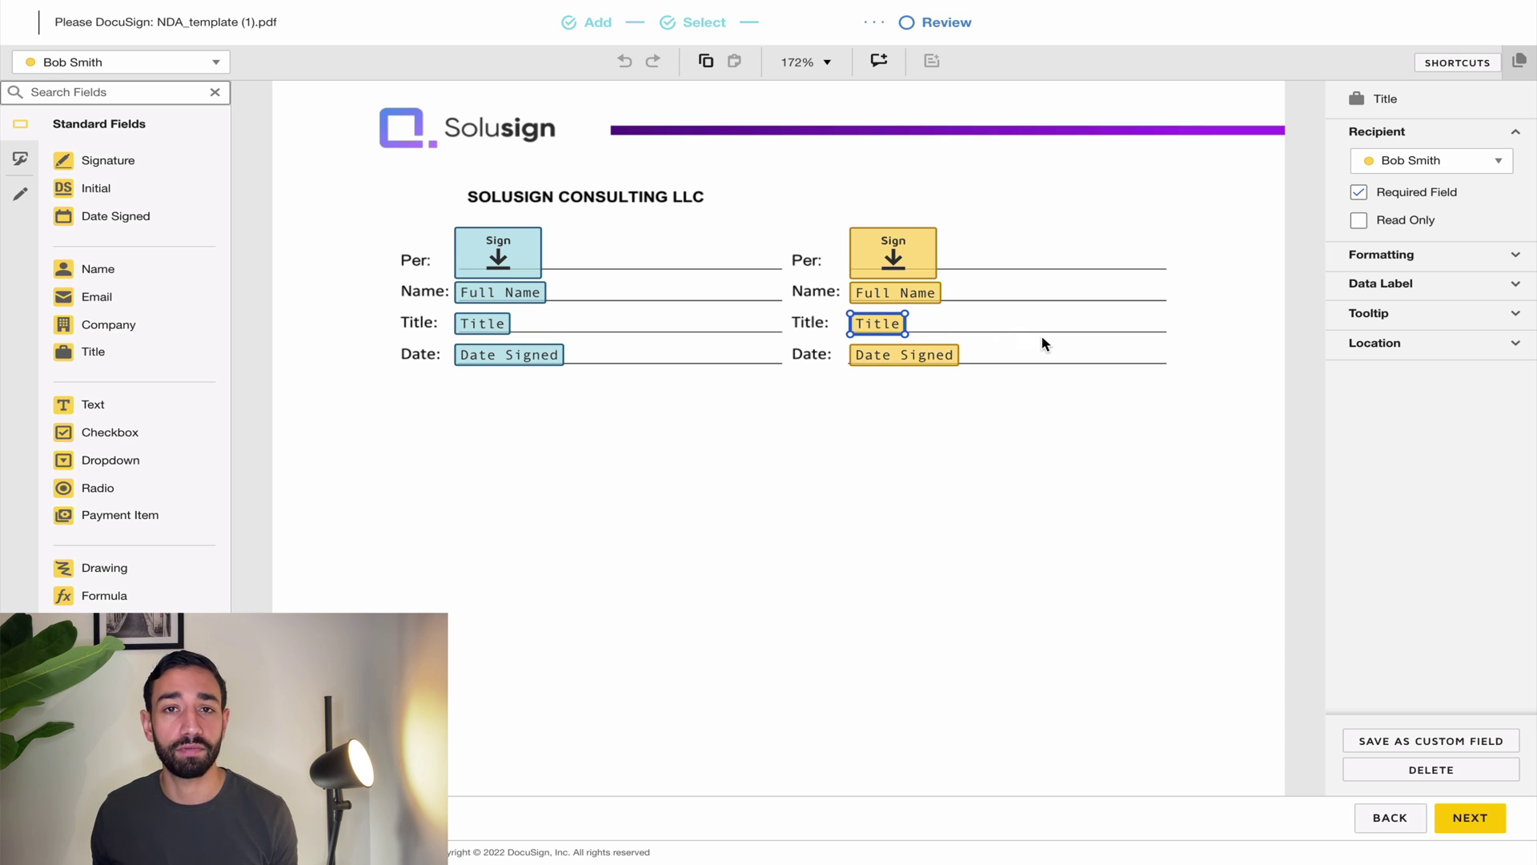
{"action": "left_click", "coordinate": [955, 330]}
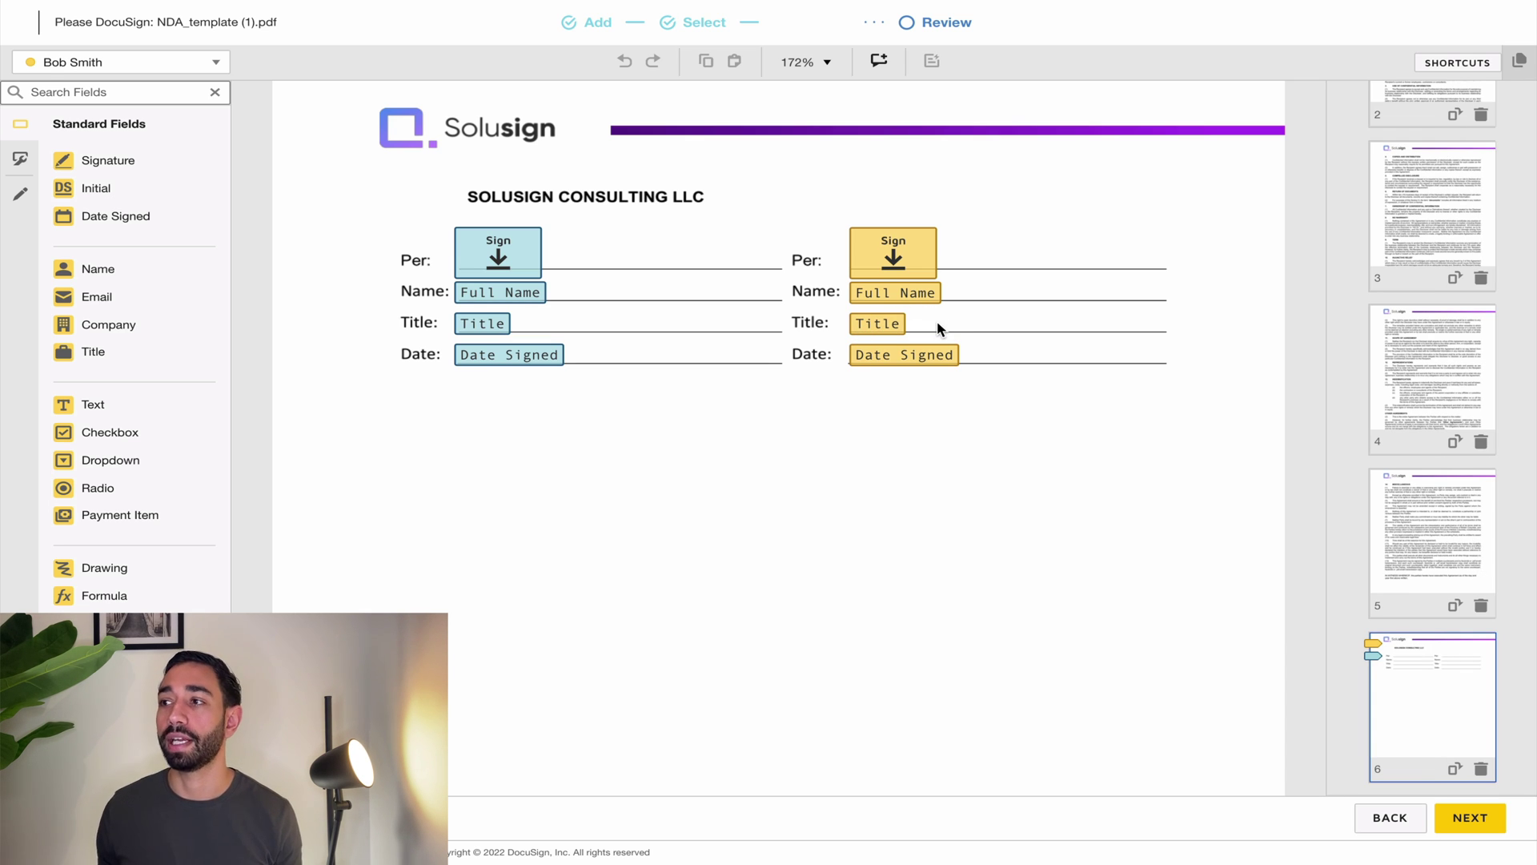
{"action": "scroll", "coordinate": [957, 332], "scroll_direction": "up", "scroll_amount": 3}
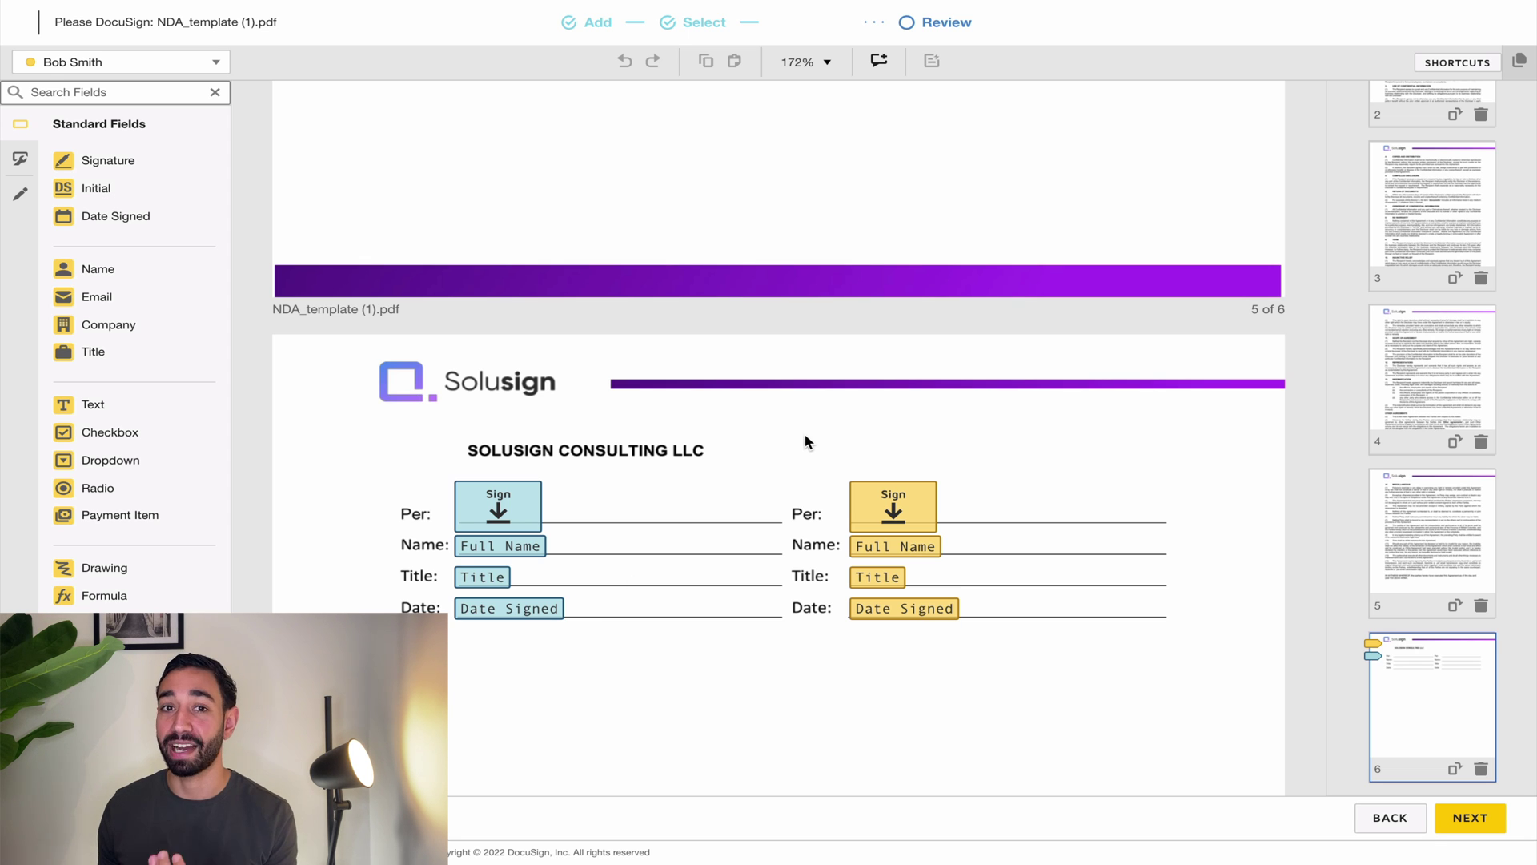
Step: Add a full-width text field on page 1's Legal Company Name line, labelled Company Name
{"action": "scroll", "coordinate": [1430, 446], "scroll_direction": "up", "scroll_amount": 4}
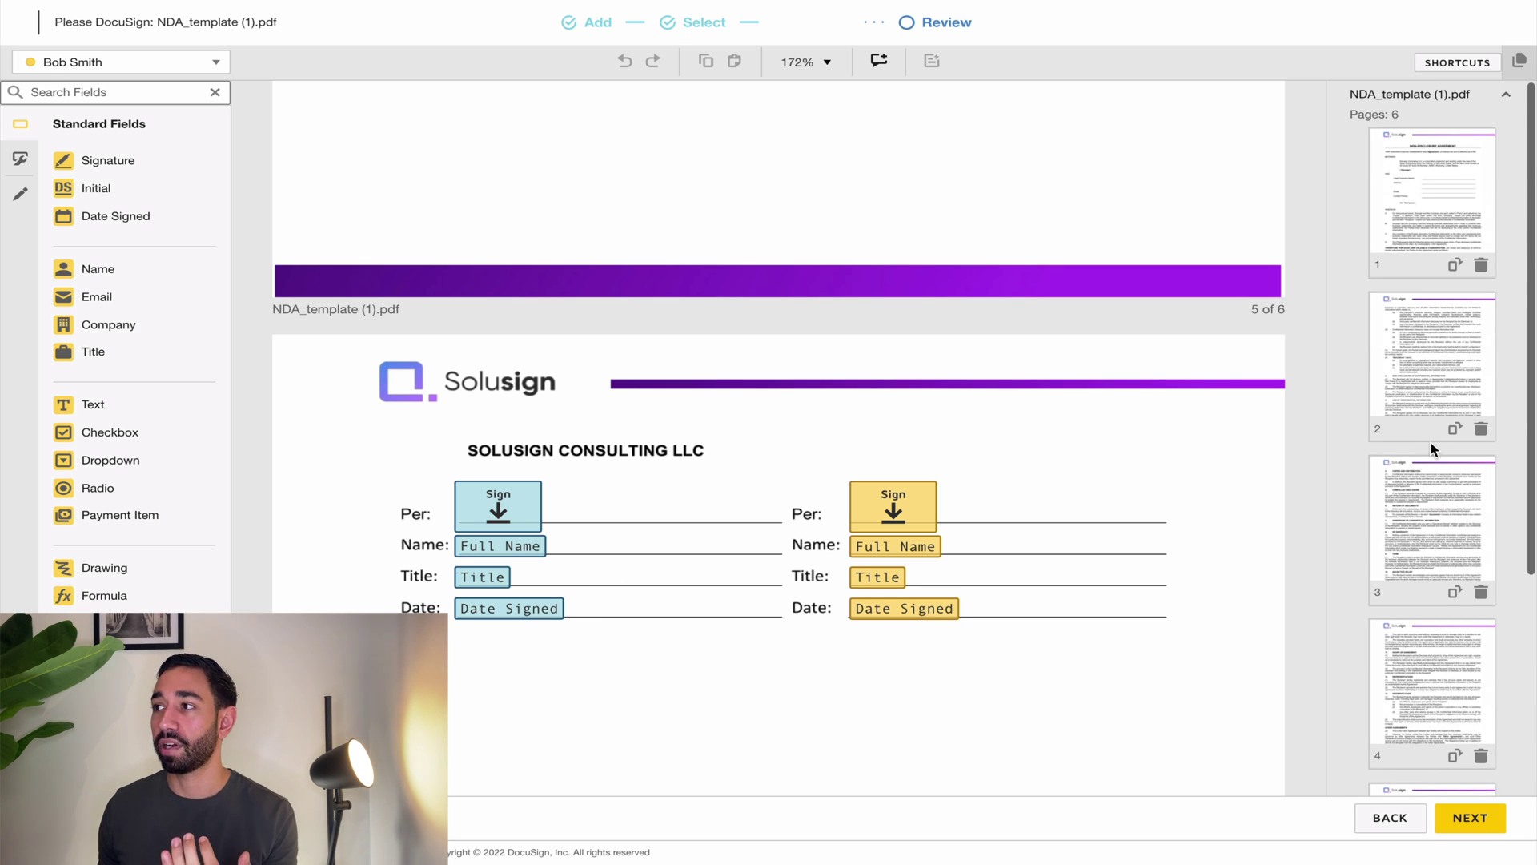
{"action": "left_click", "coordinate": [1454, 210]}
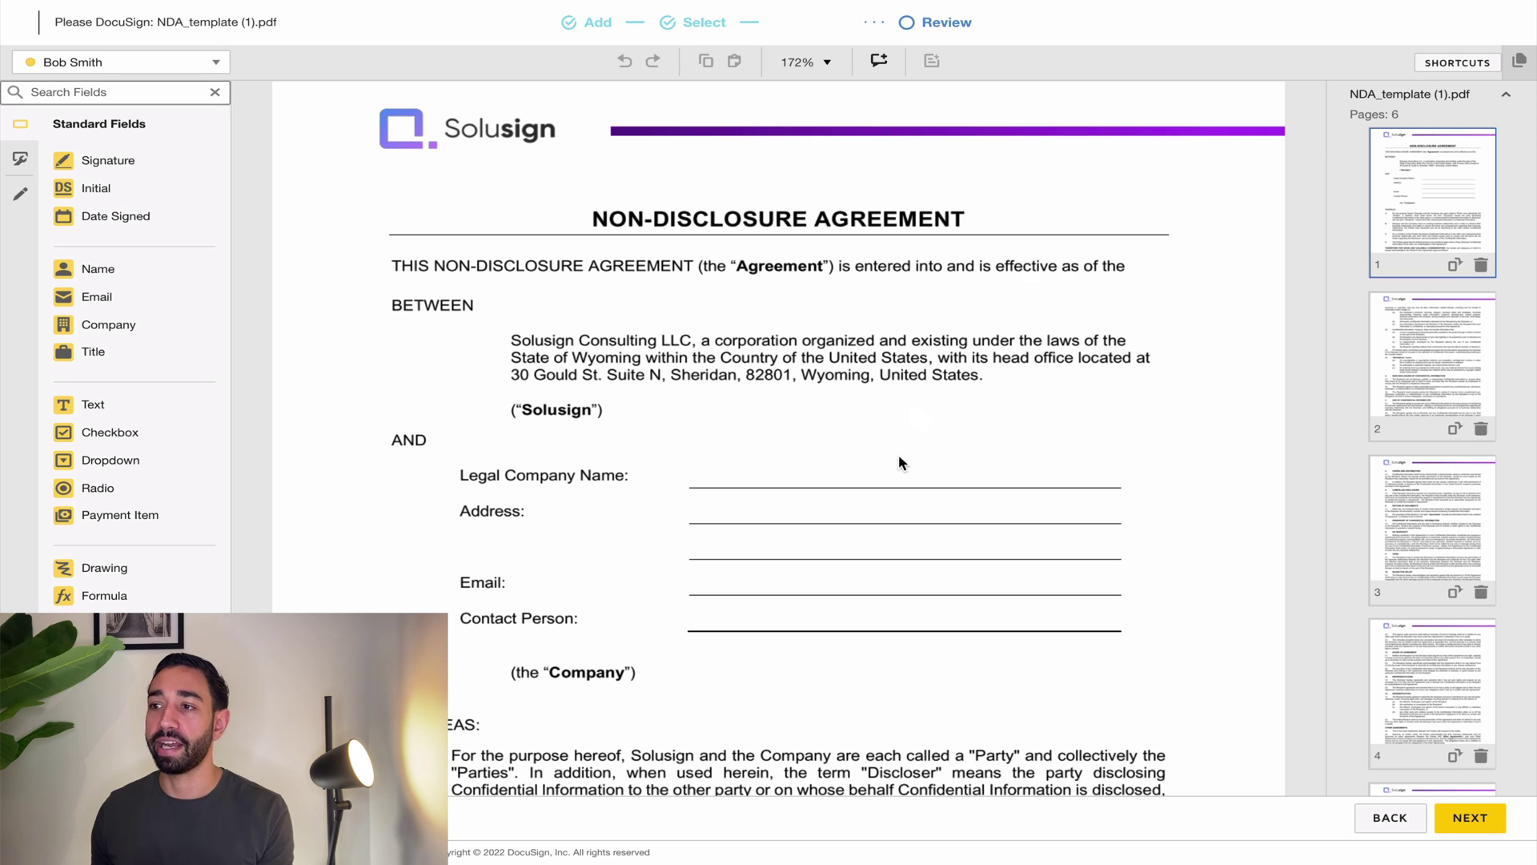
{"action": "scroll", "coordinate": [899, 454], "scroll_direction": "down", "scroll_amount": 1}
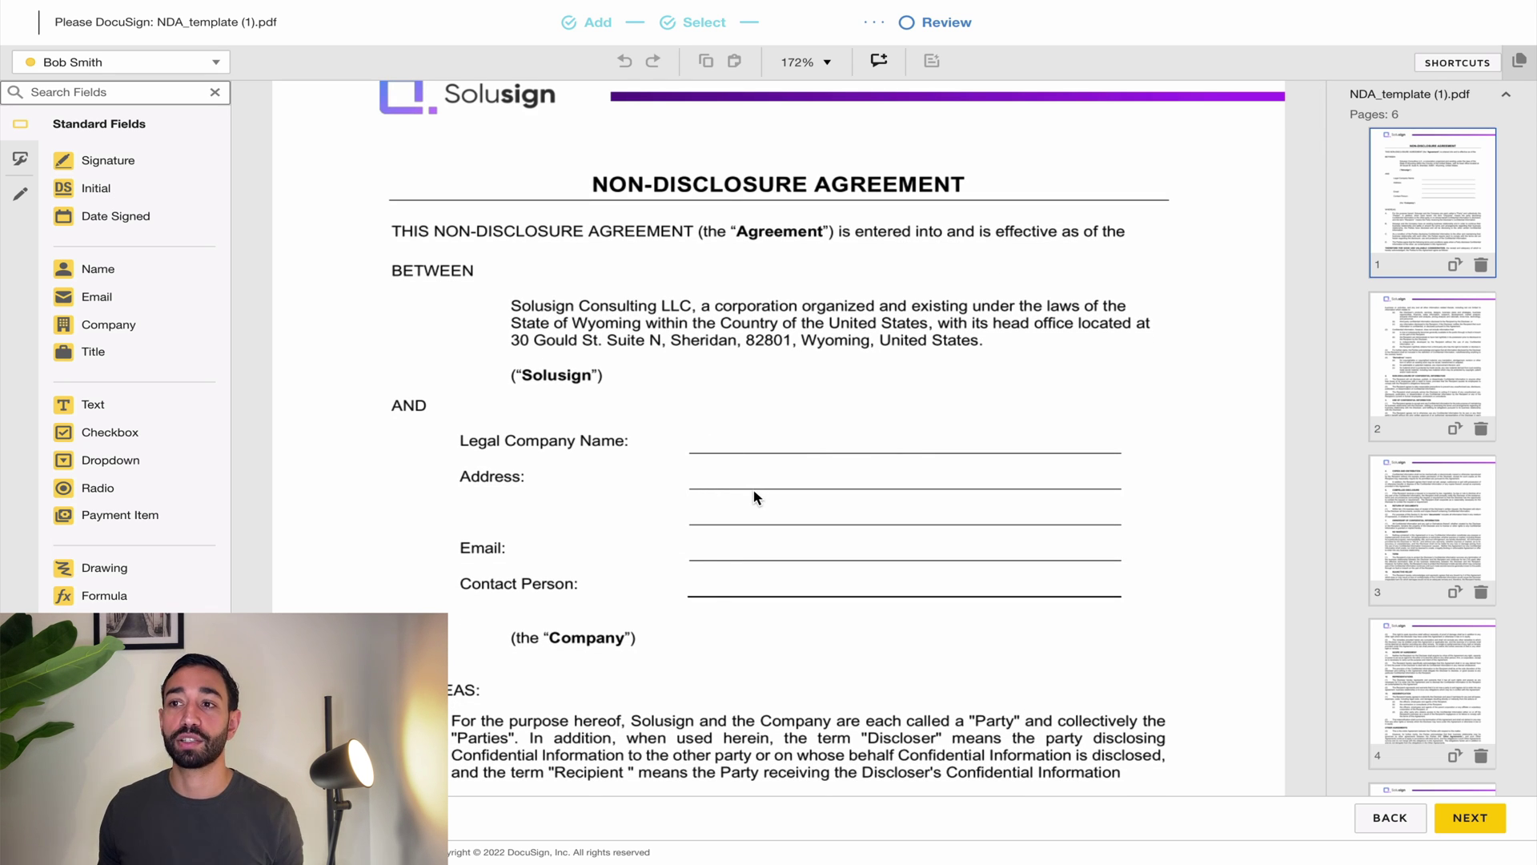
{"action": "left_click_drag", "start_coordinate": [110, 405], "coordinate": [711, 447]}
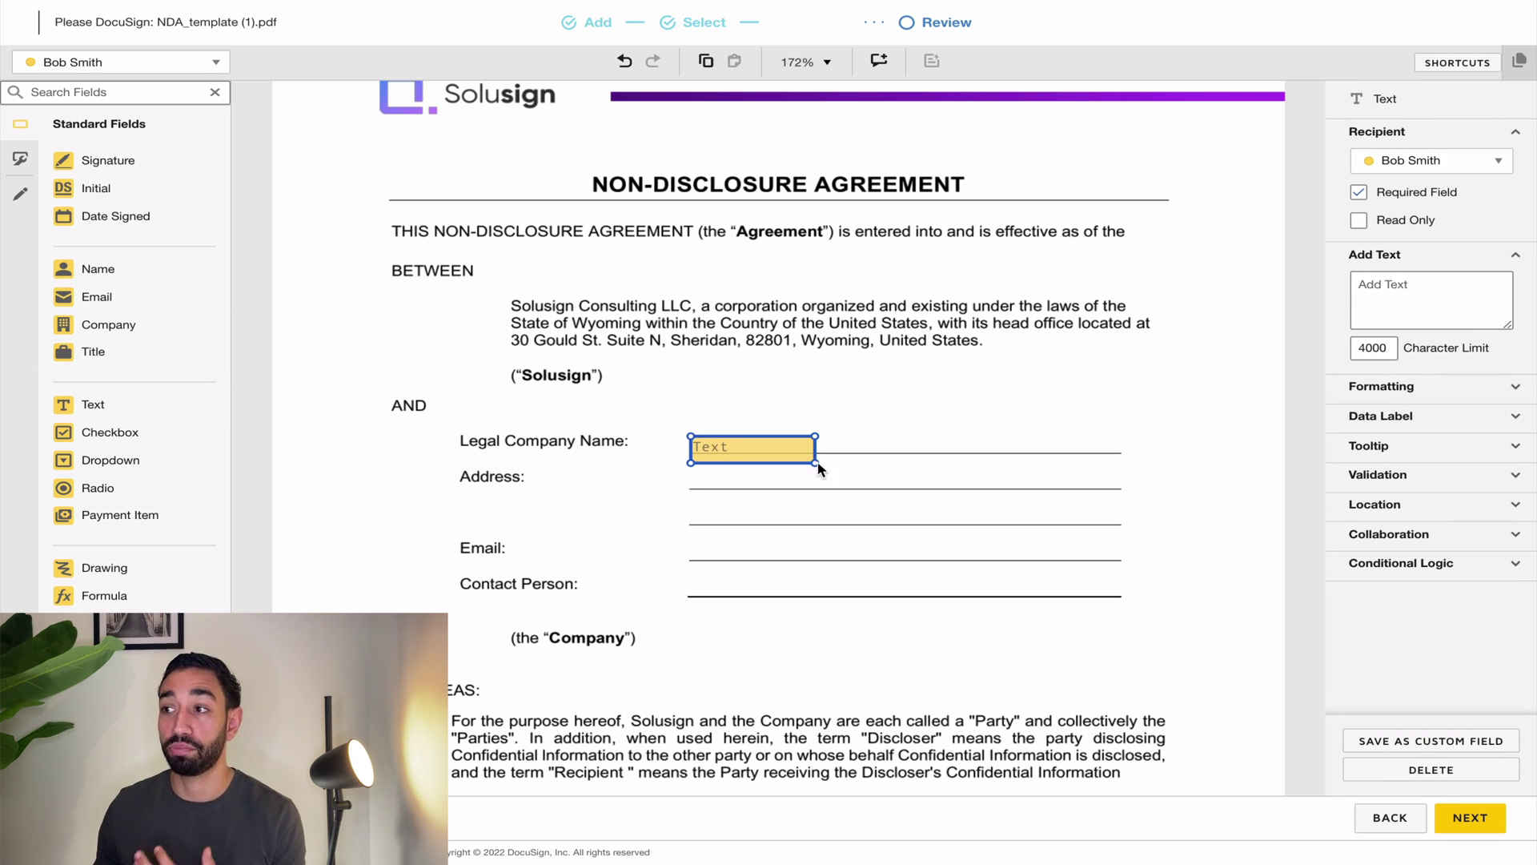
{"action": "left_click_drag", "start_coordinate": [815, 463], "coordinate": [1119, 463]}
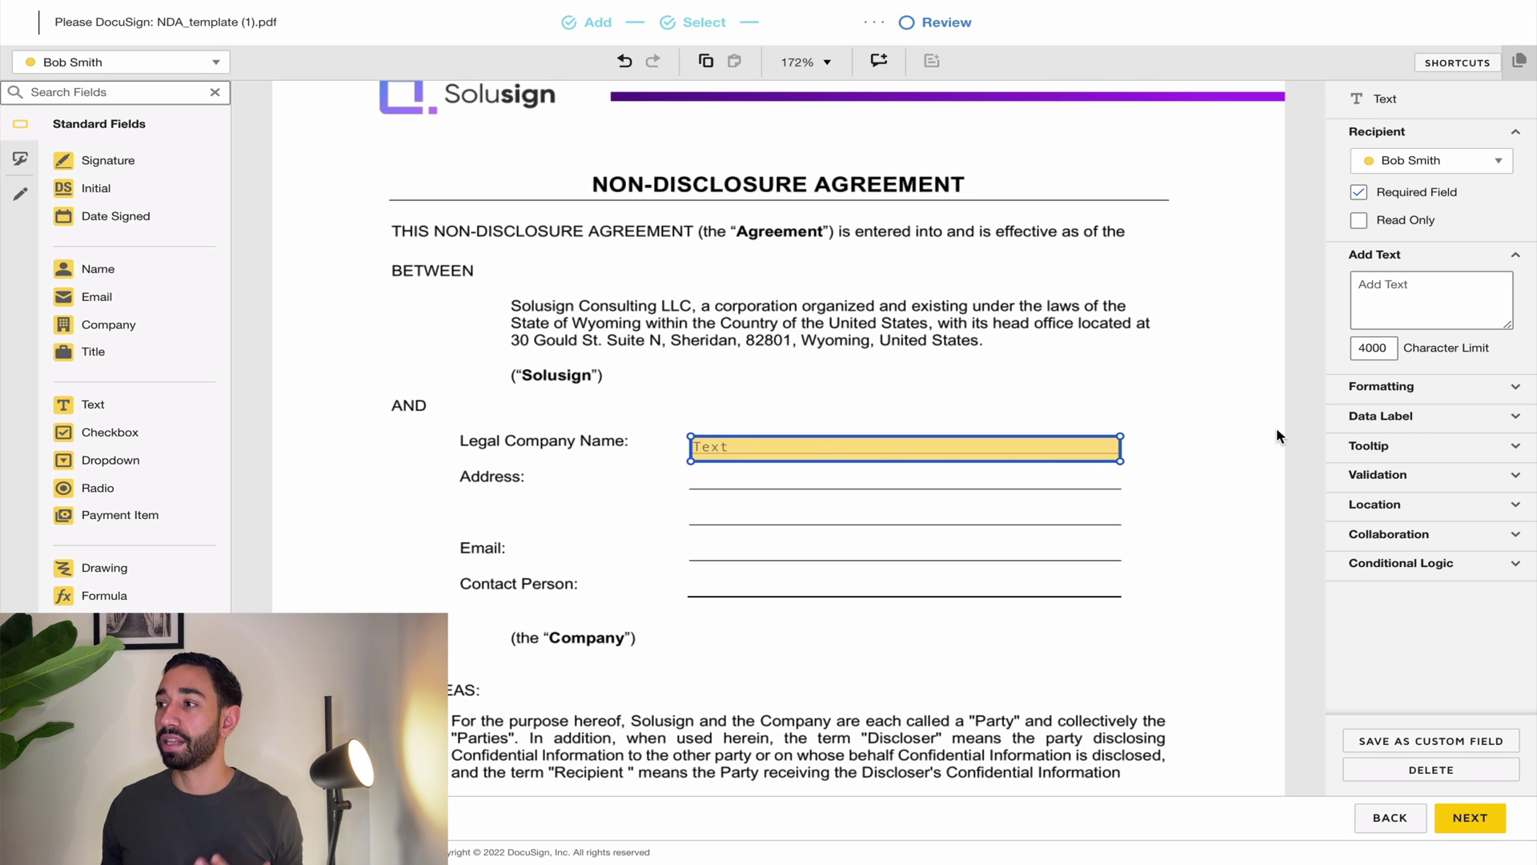
{"action": "left_click", "coordinate": [1384, 418]}
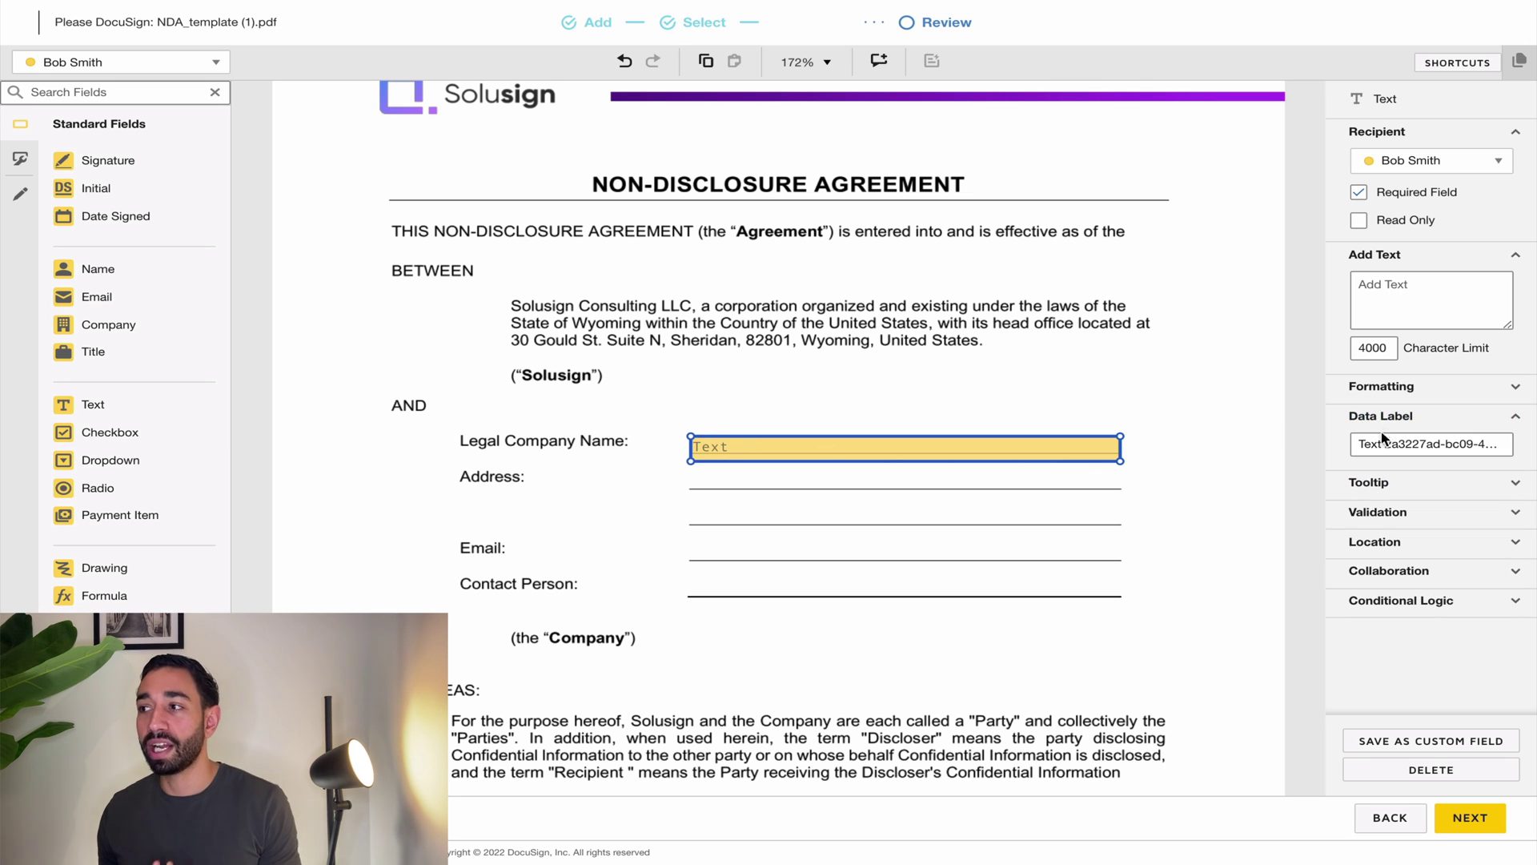
{"action": "left_click", "coordinate": [1385, 441]}
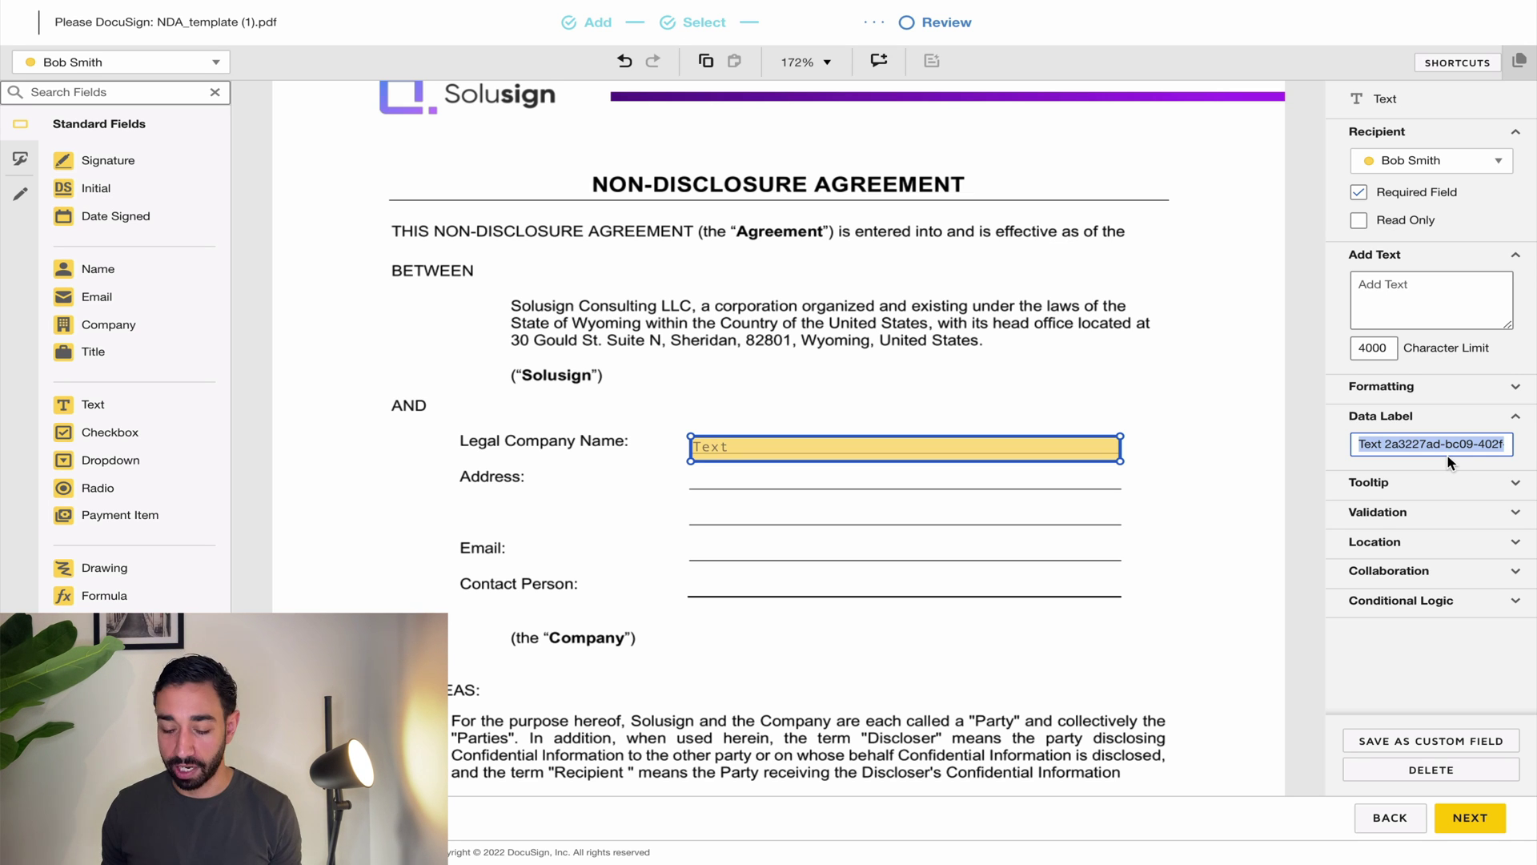
{"action": "type", "text": "Co"}
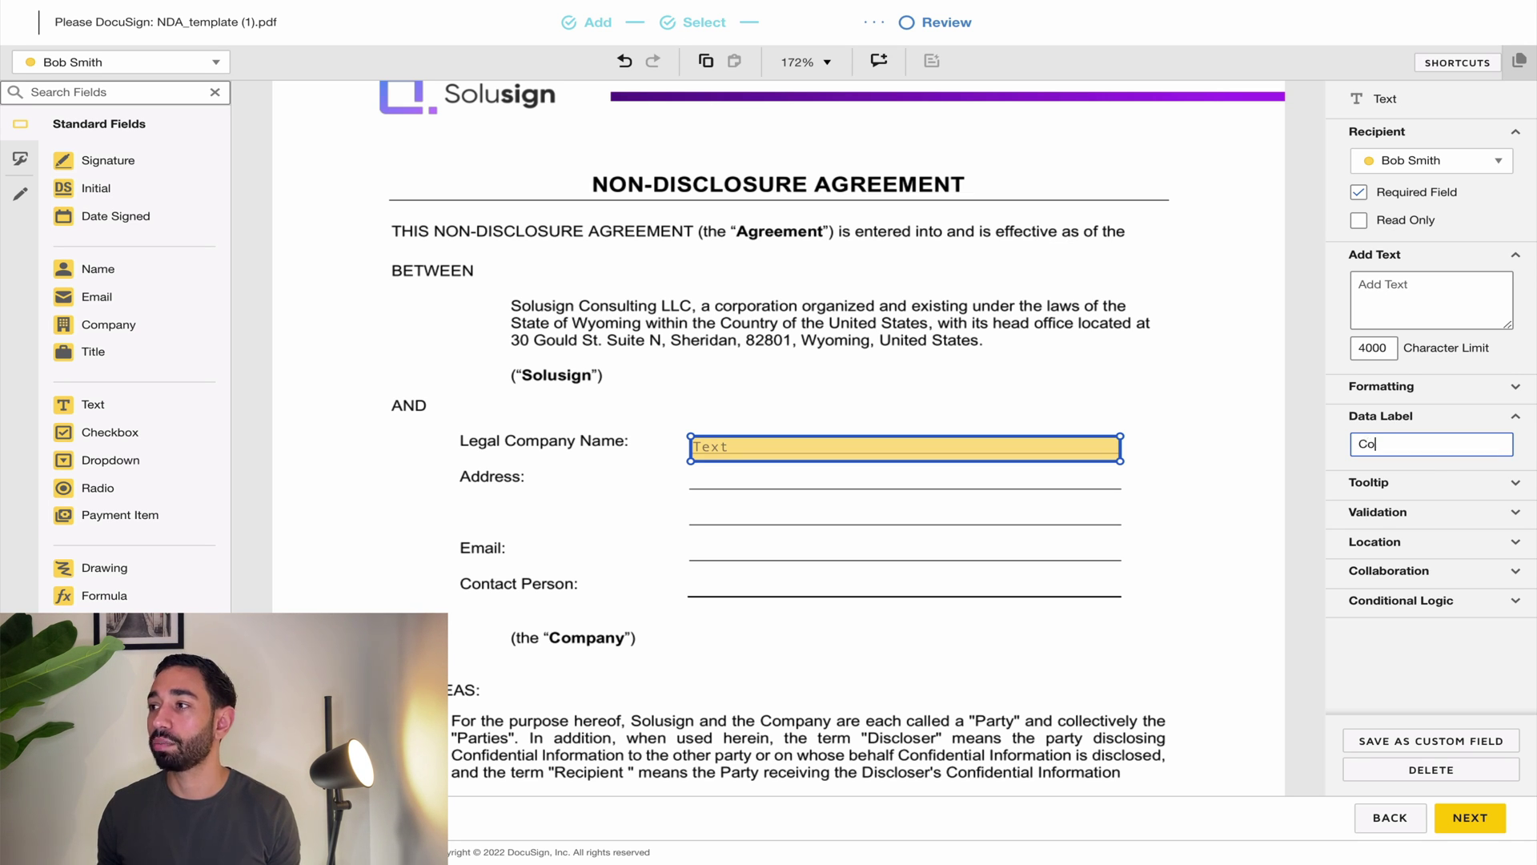
{"action": "type", "text": "mpany Name"}
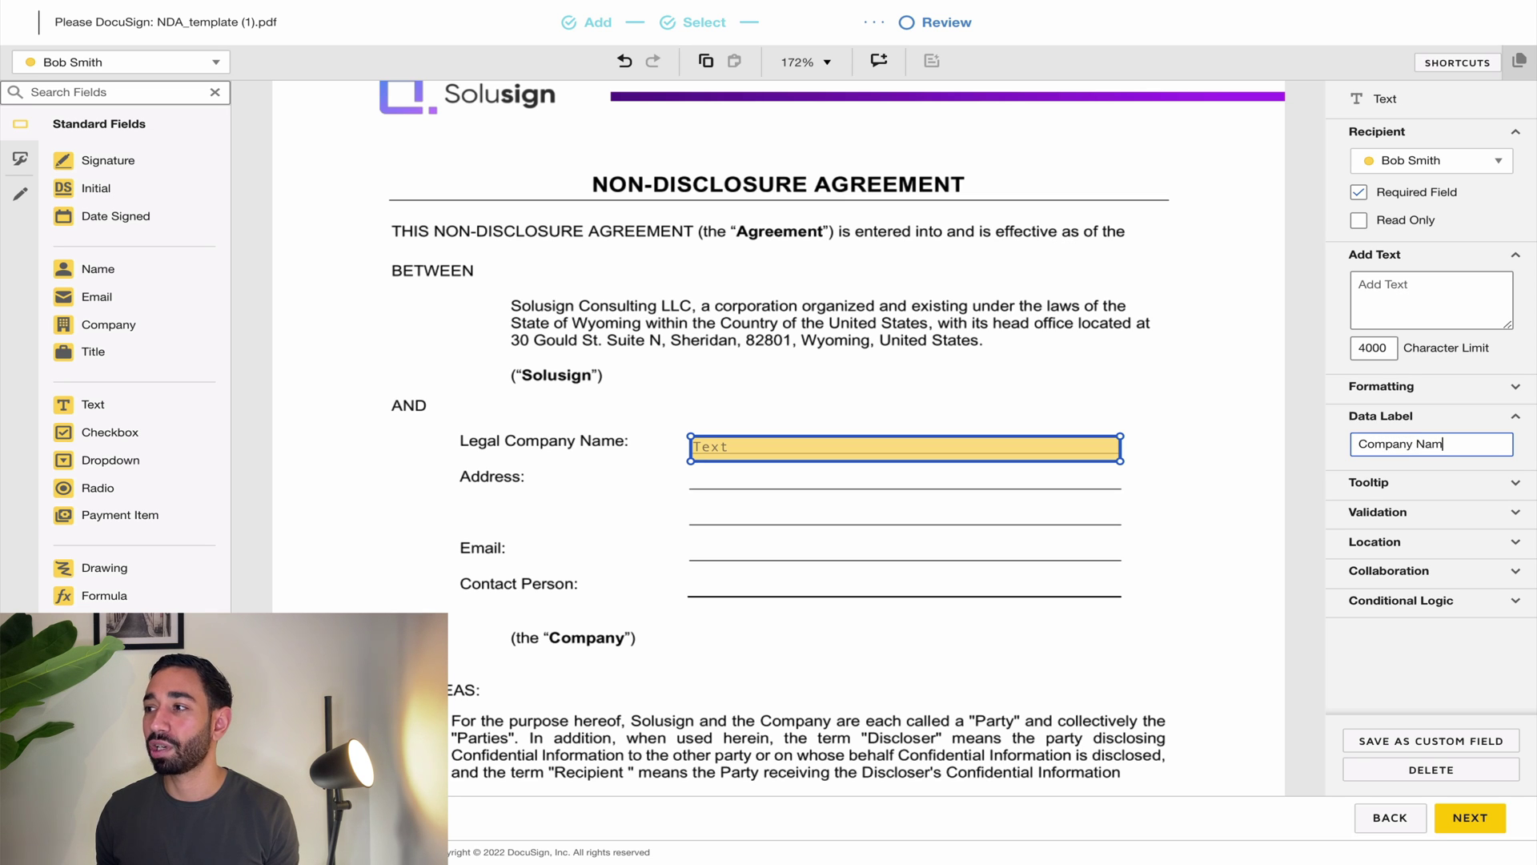
{"action": "left_click", "coordinate": [940, 452]}
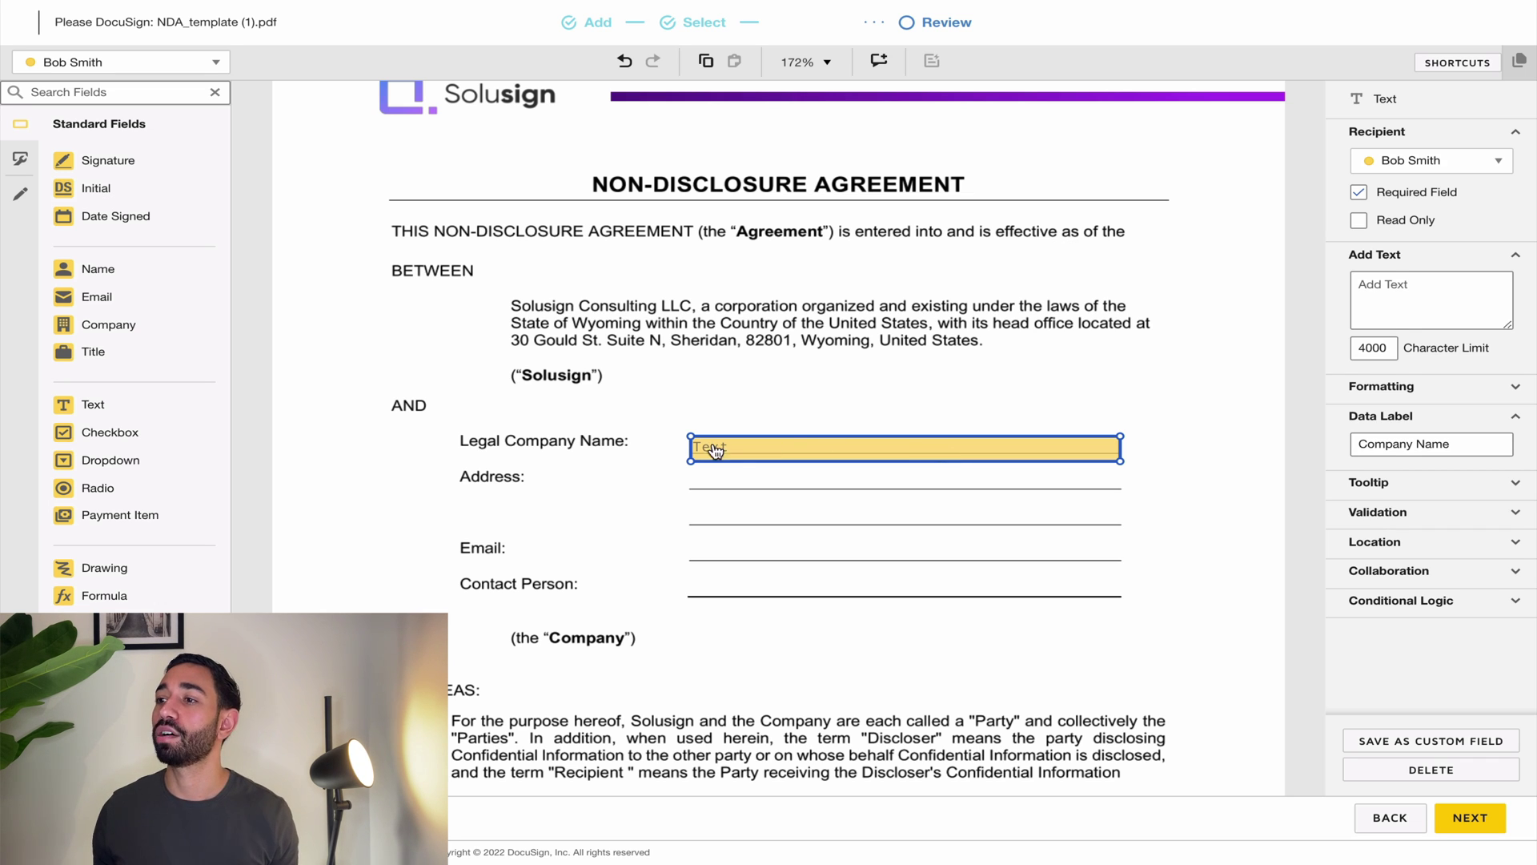
Step: Add a full-width text field on the Address line below Company Name, labelled Address Line
{"action": "left_click", "coordinate": [338, 415]}
{"action": "left_click_drag", "start_coordinate": [338, 415], "coordinate": [693, 485]}
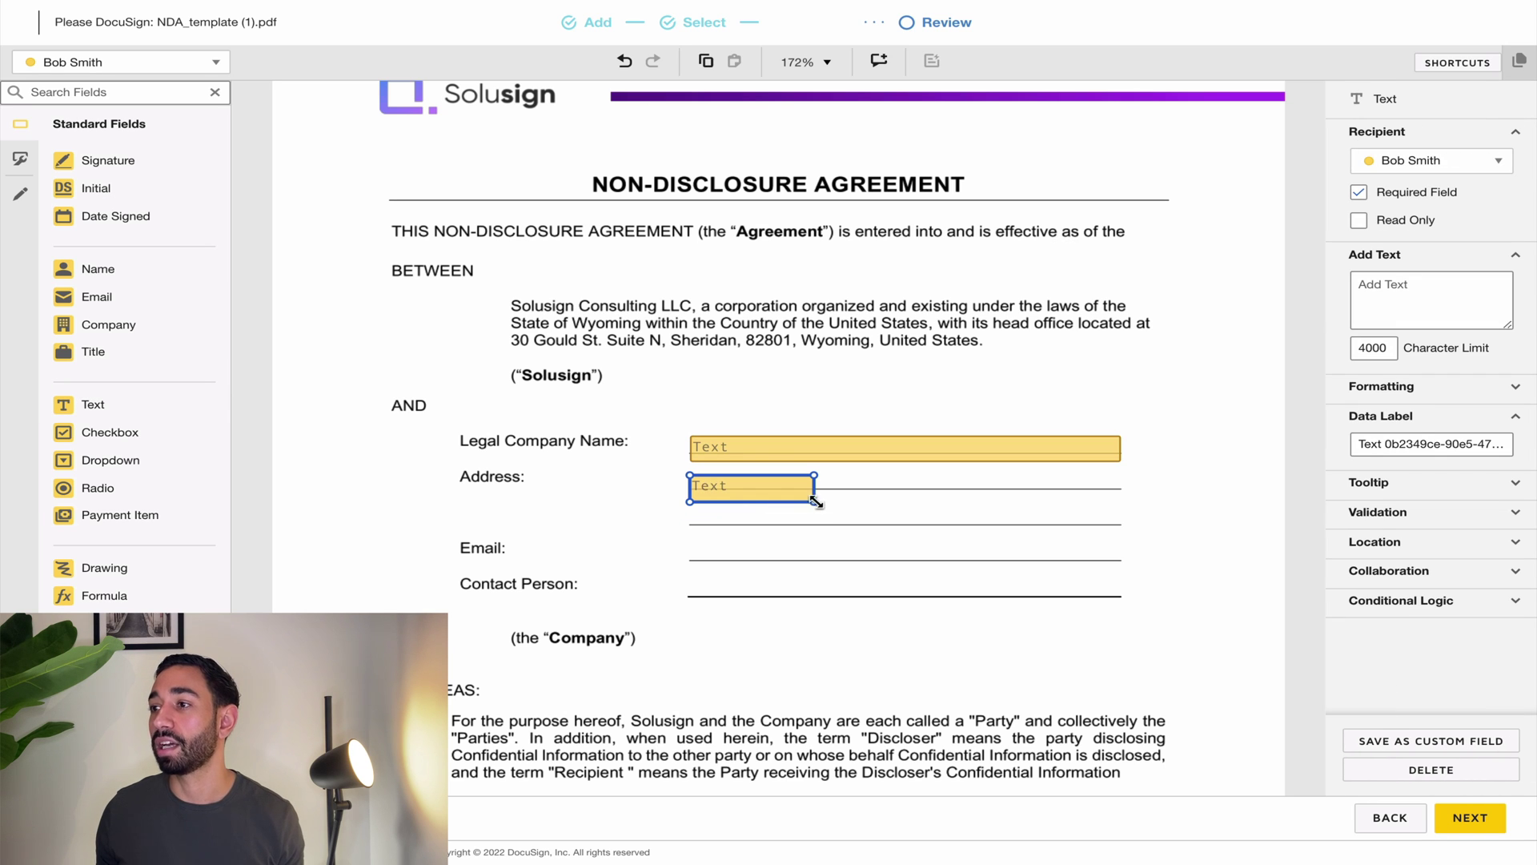
{"action": "left_click_drag", "start_coordinate": [813, 501], "coordinate": [1121, 499]}
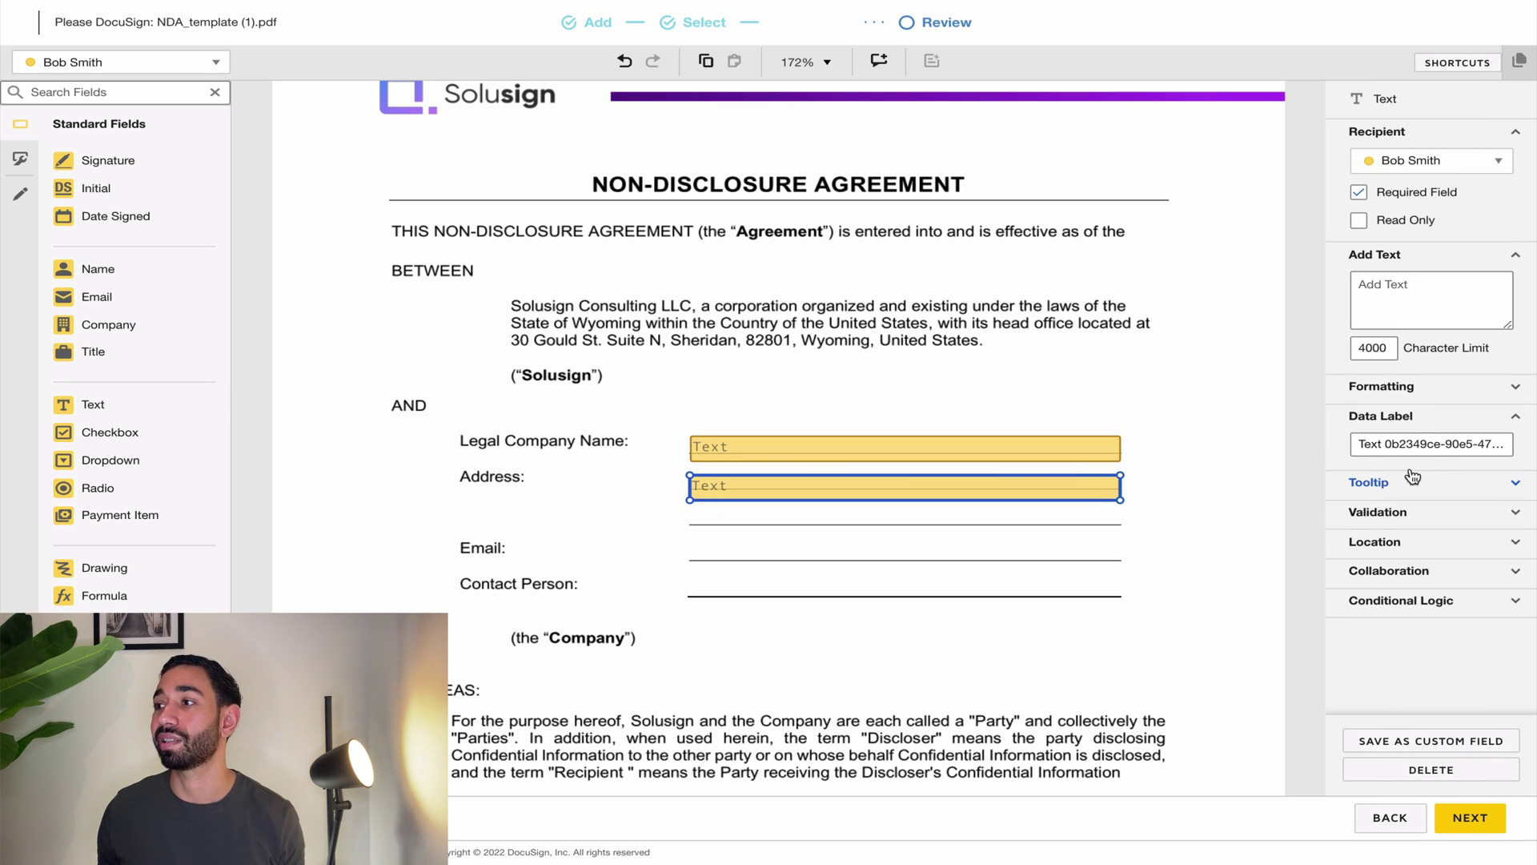
{"action": "triple_click", "coordinate": [1433, 446]}
{"action": "type", "text": "Address Line"}
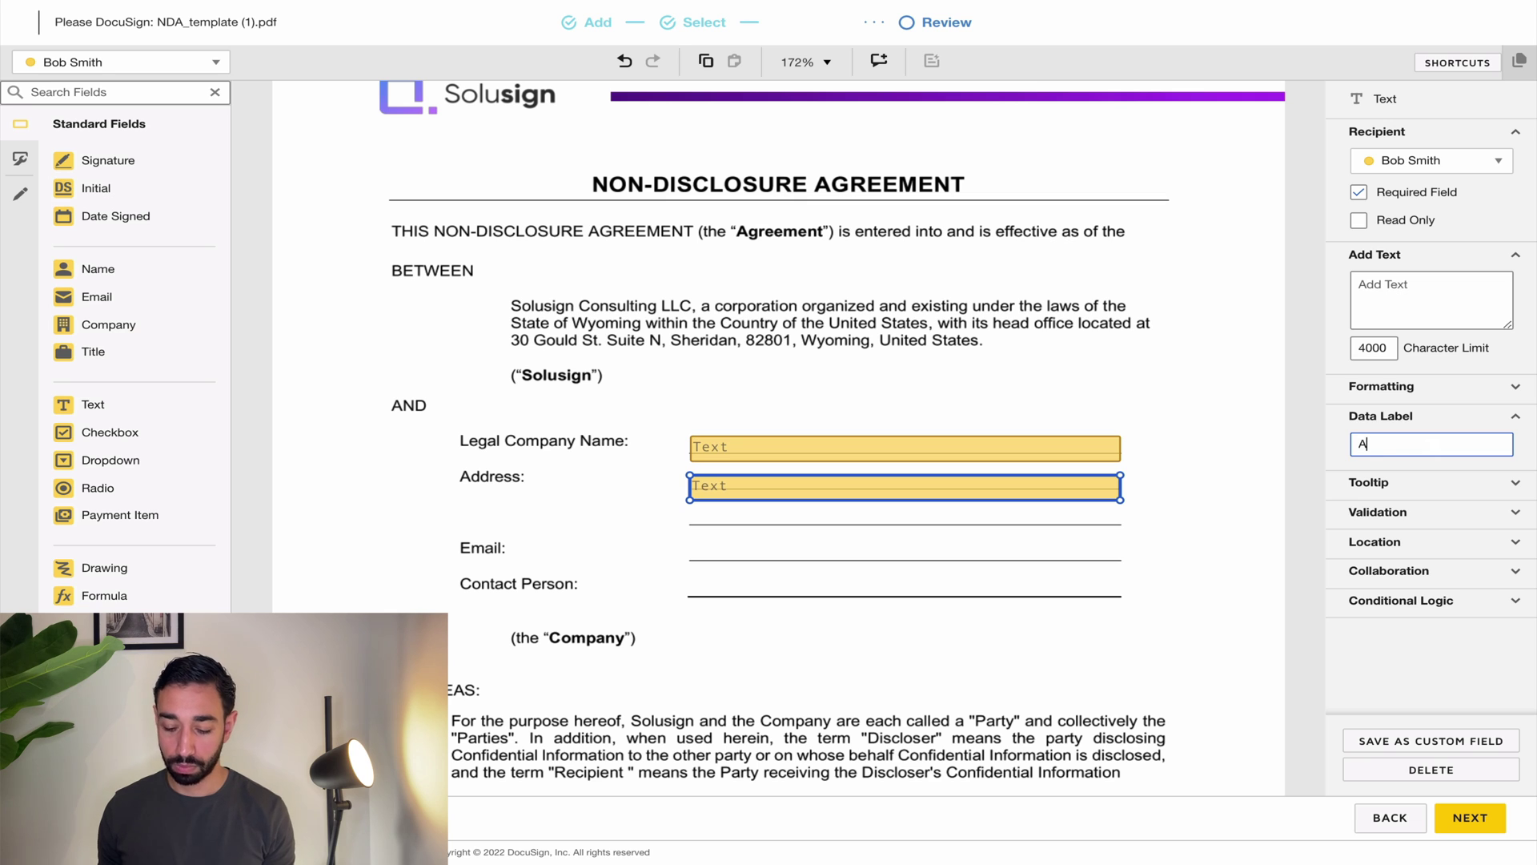
{"action": "left_click", "coordinate": [690, 455]}
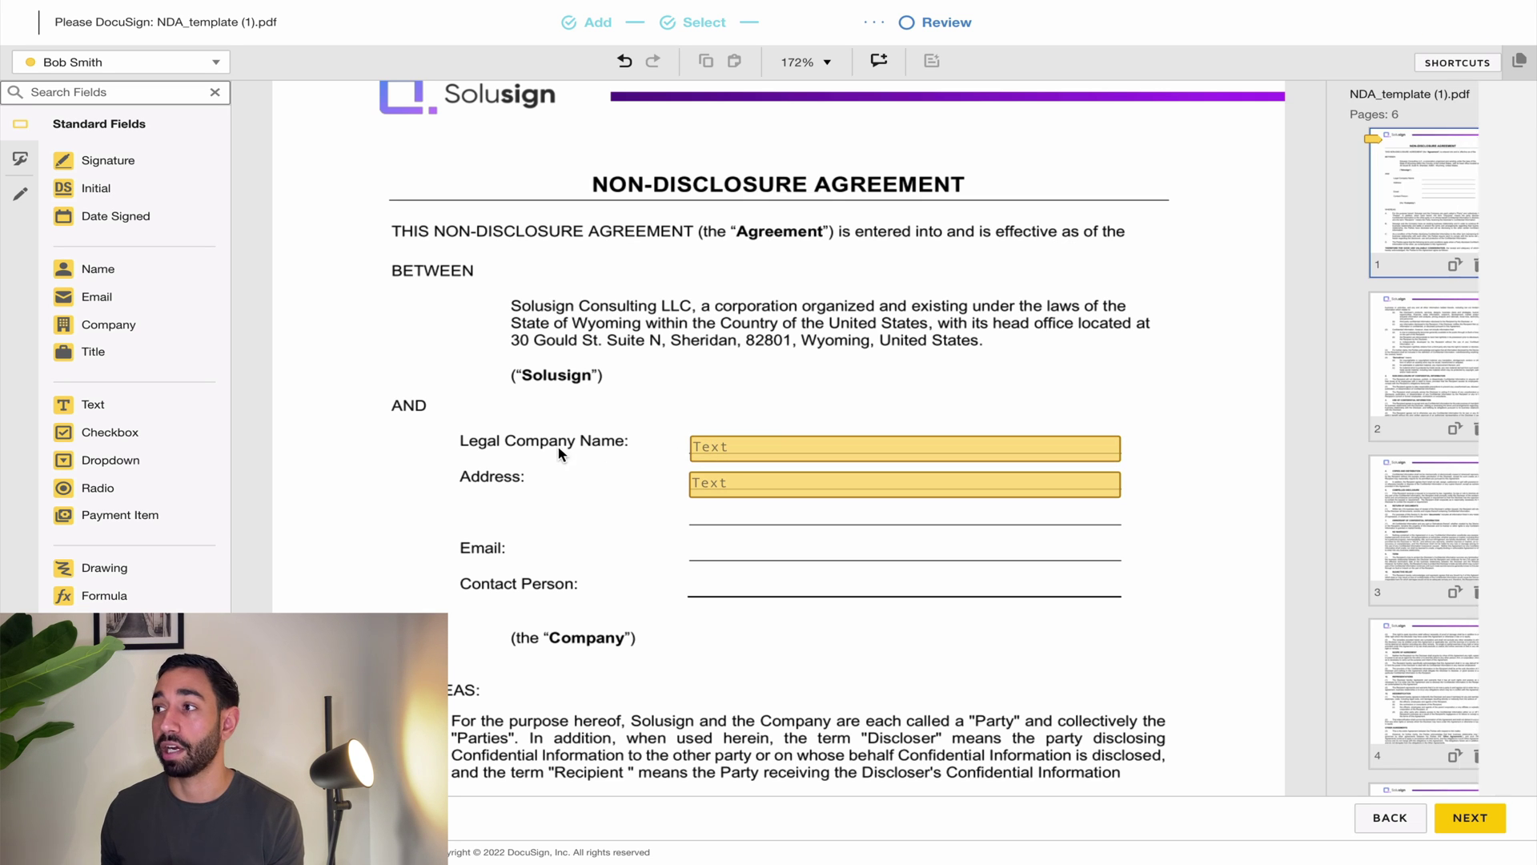
Step: On page 6, add a text field above the second signer's block, labelled Company Name
{"action": "scroll", "coordinate": [1426, 480], "scroll_direction": "down", "scroll_amount": 5}
{"action": "left_click", "coordinate": [1429, 721]}
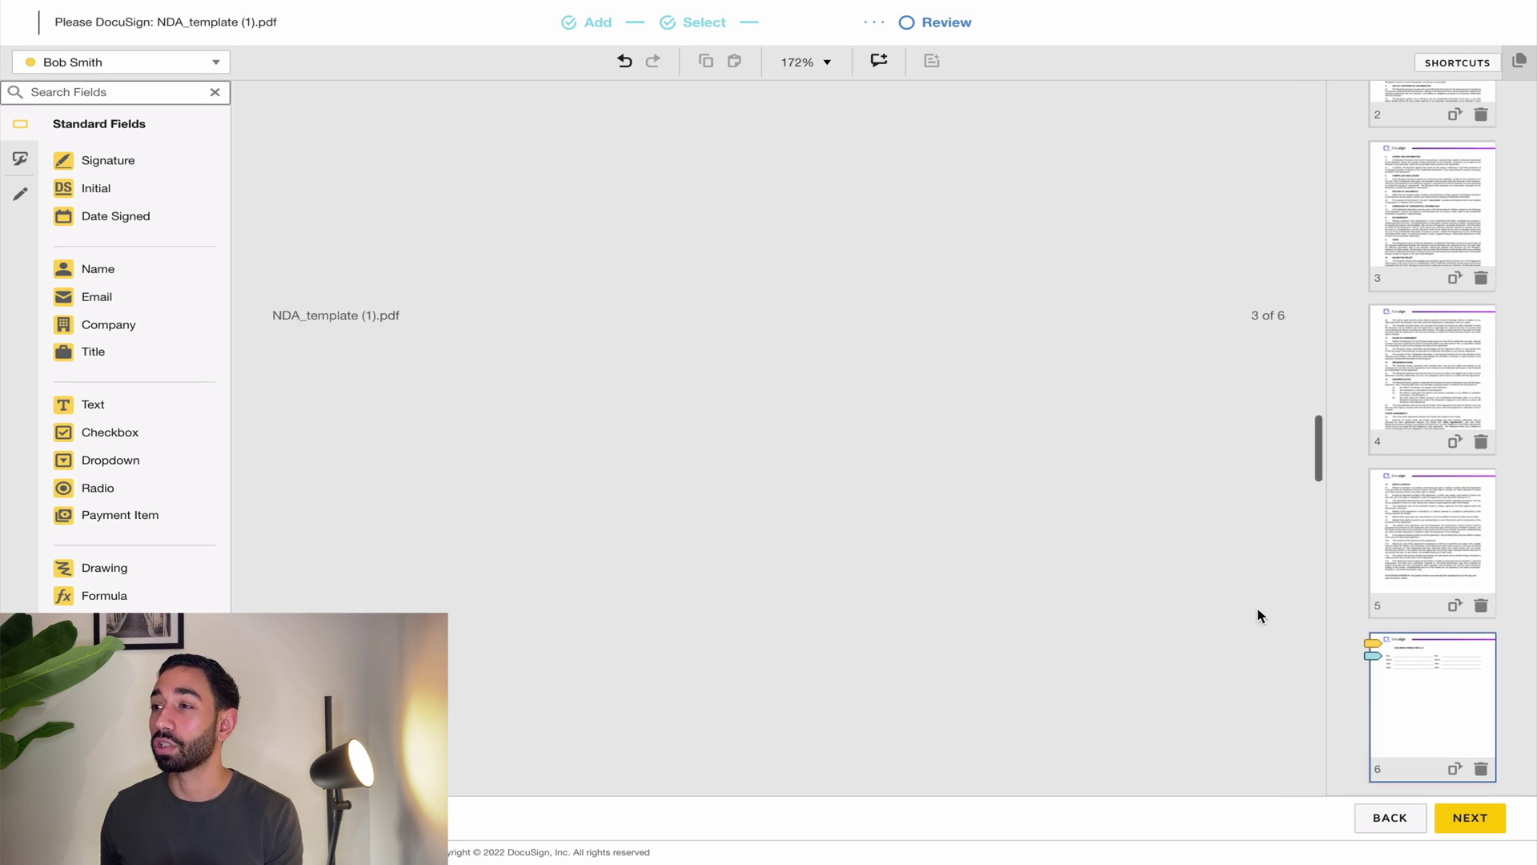
{"action": "scroll", "coordinate": [876, 234], "scroll_direction": "up", "scroll_amount": 2}
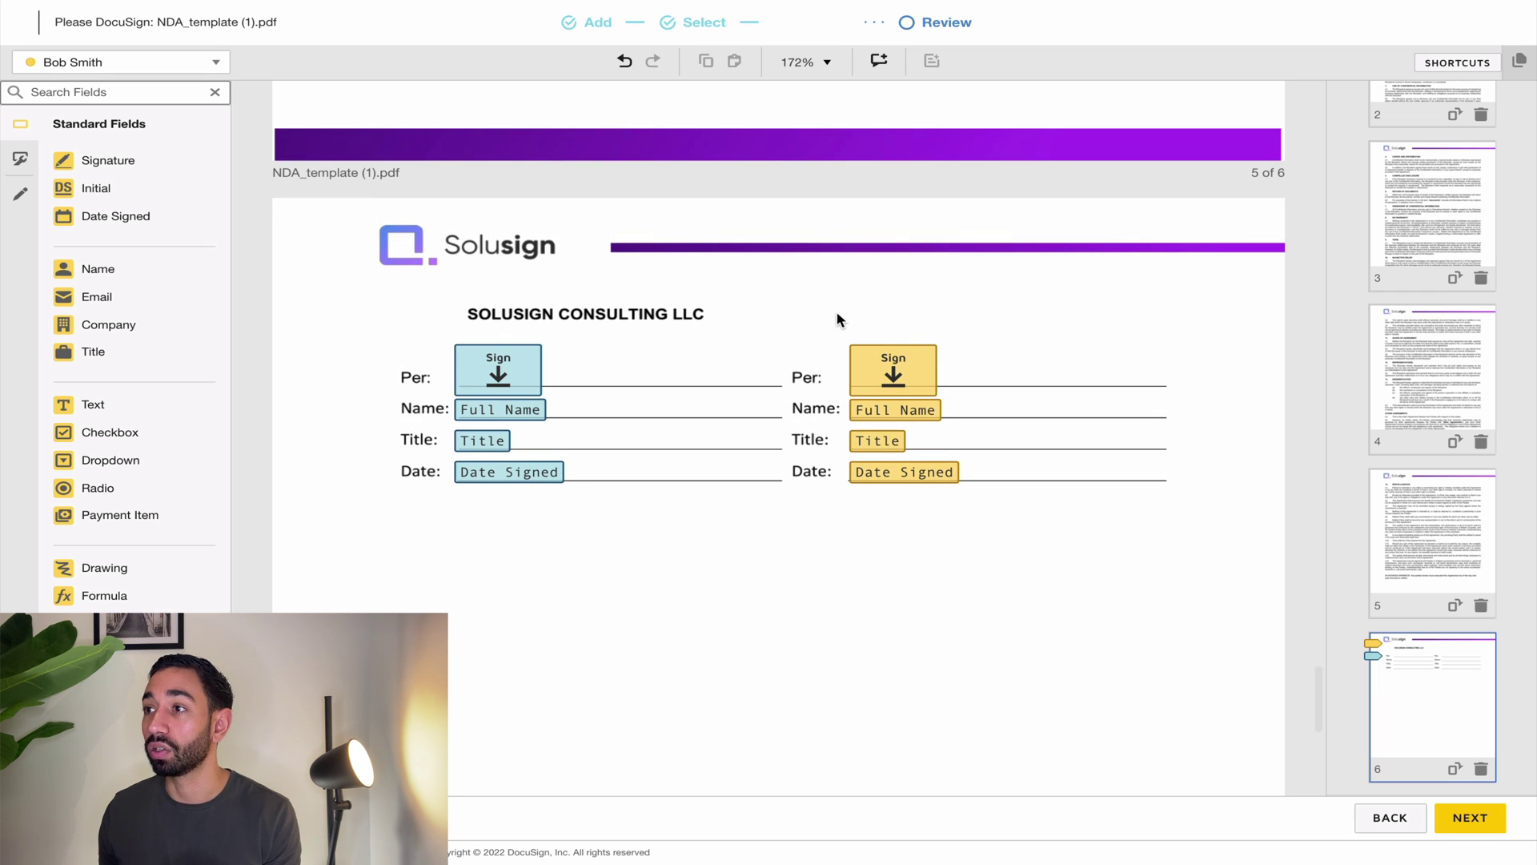
{"action": "left_click_drag", "start_coordinate": [841, 318], "coordinate": [1089, 329]}
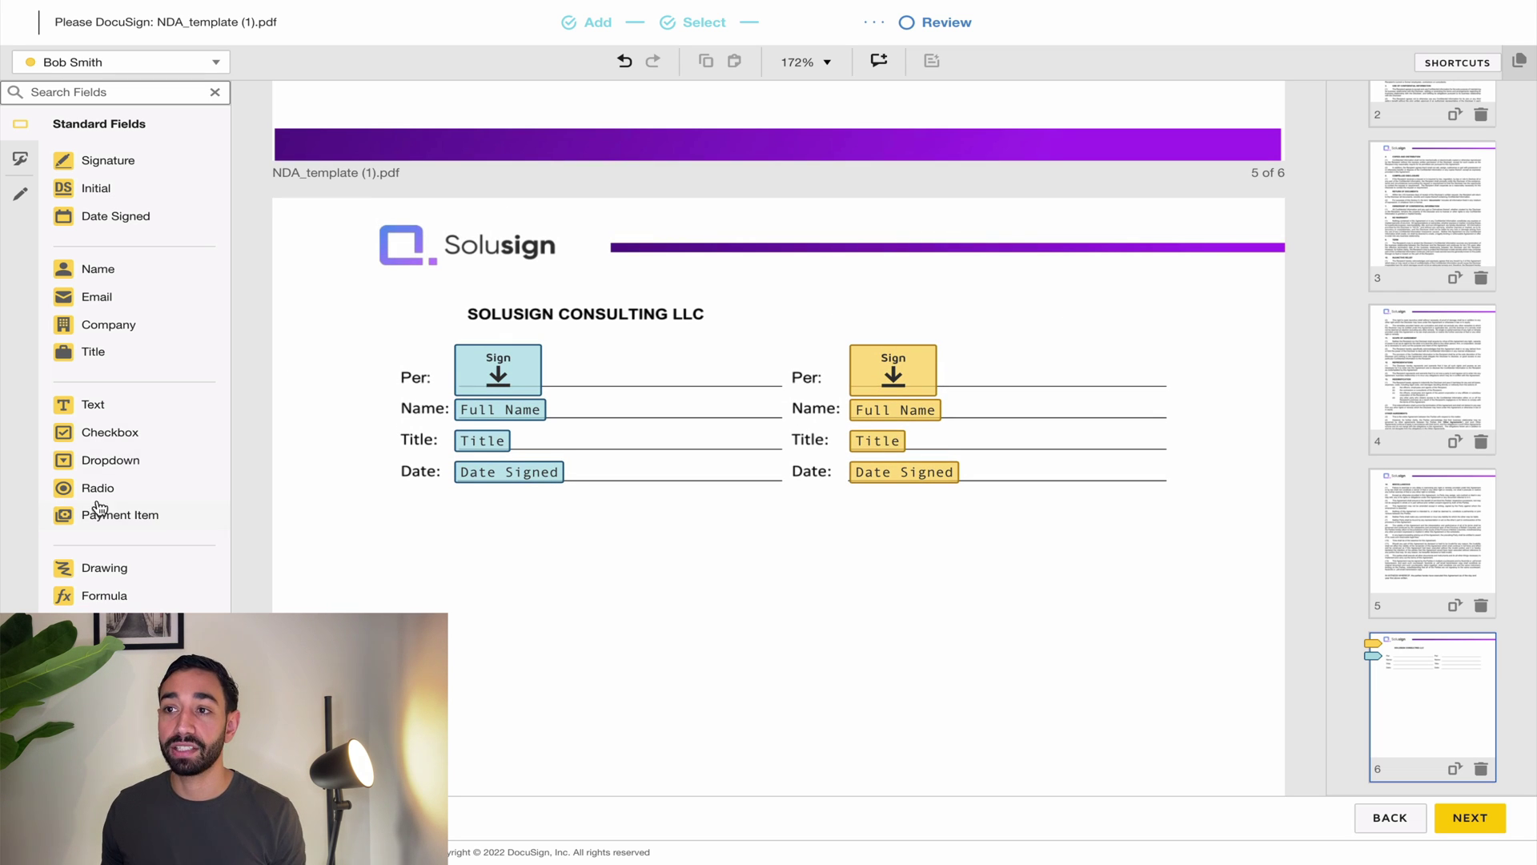
{"action": "left_click_drag", "start_coordinate": [84, 405], "coordinate": [844, 311]}
{"action": "triple_click", "coordinate": [1433, 443]}
{"action": "type", "text": "Comp"}
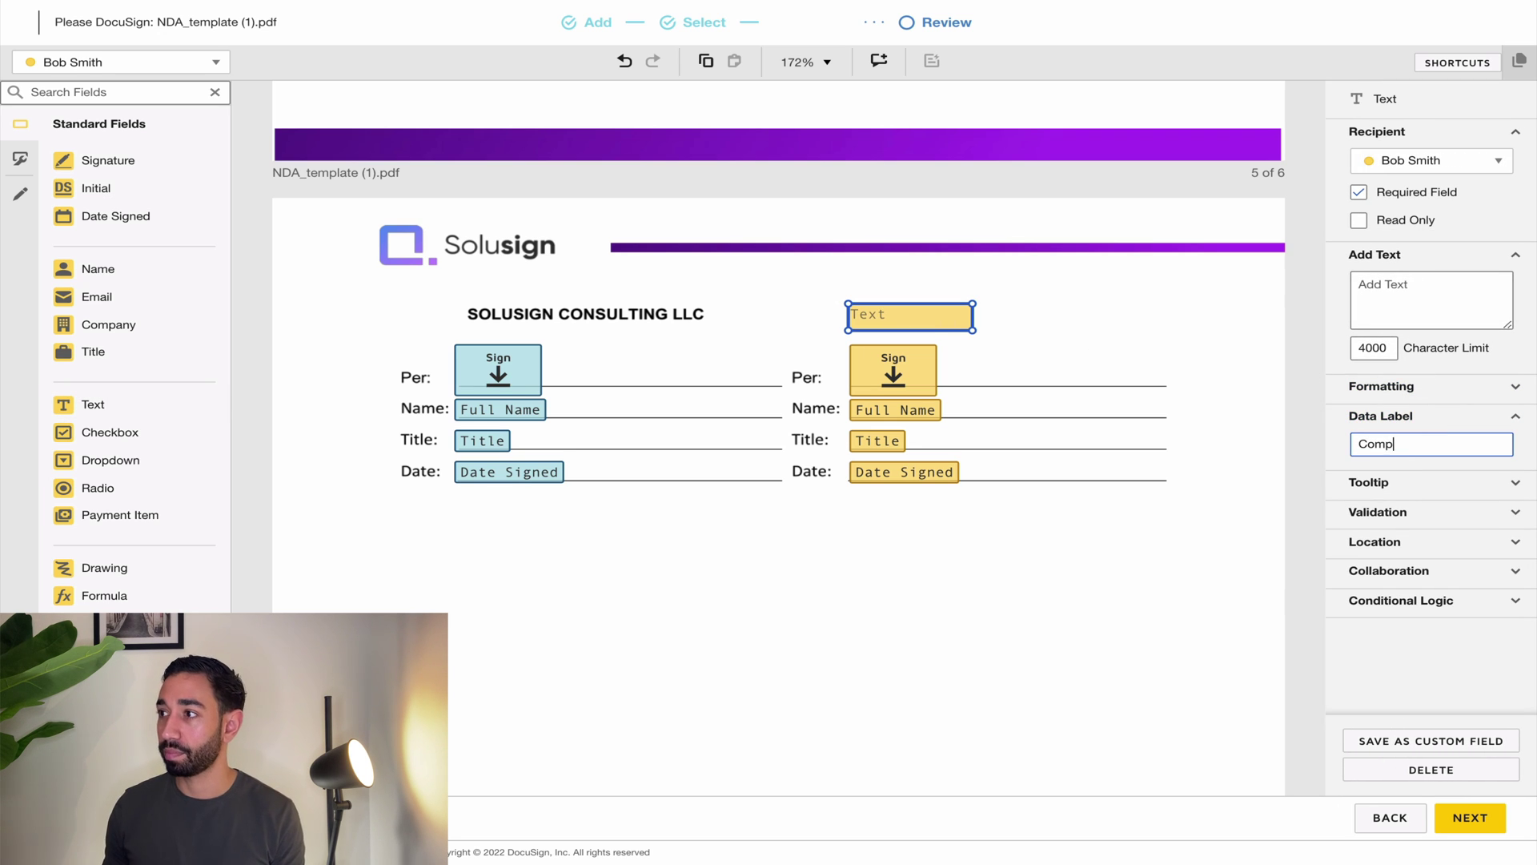
{"action": "type", "text": "any Name"}
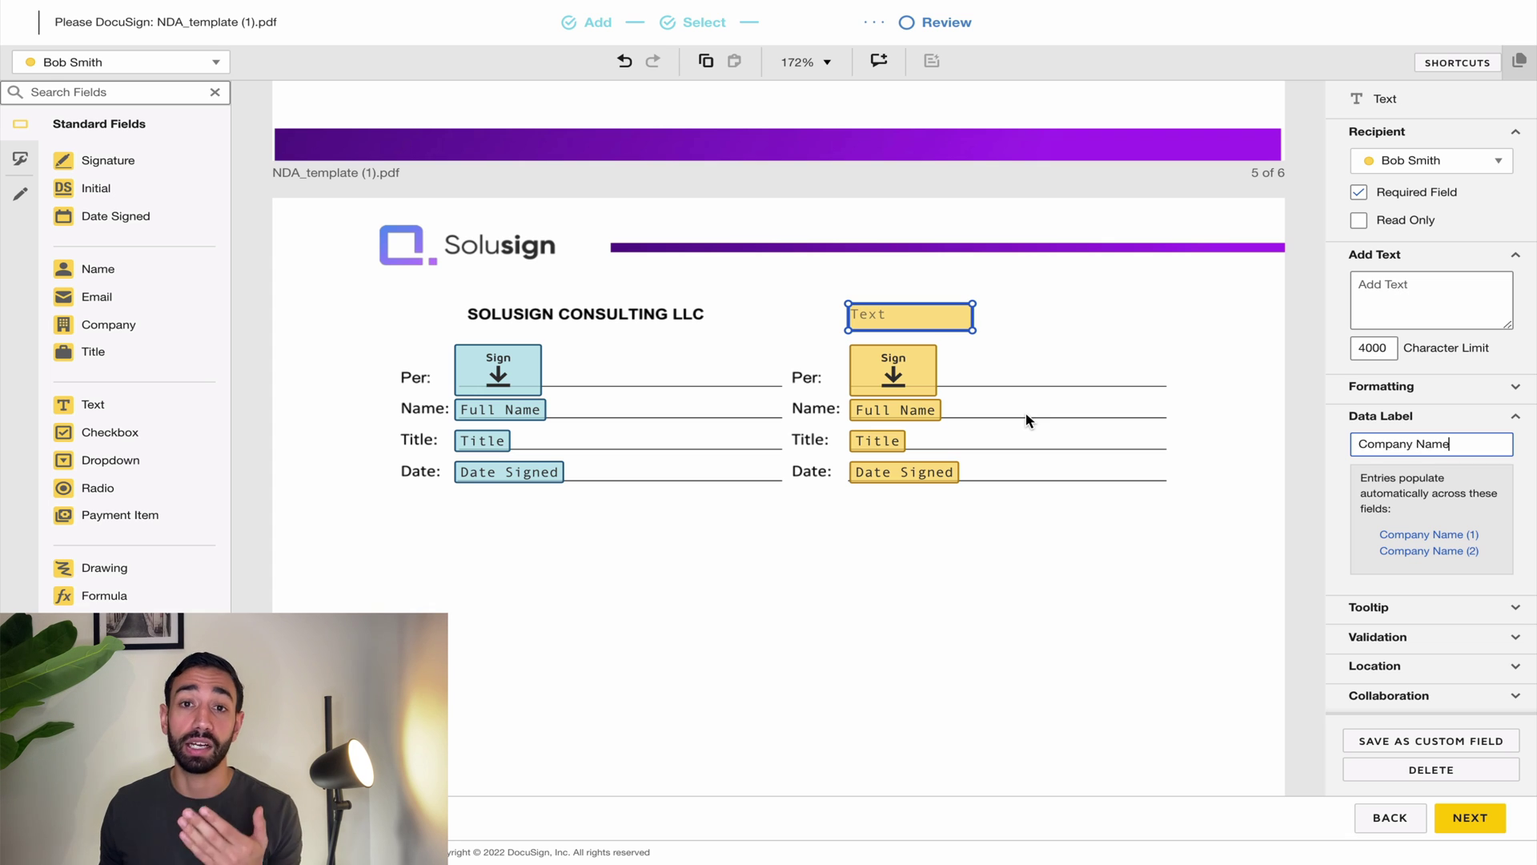
{"action": "left_click", "coordinate": [1014, 348]}
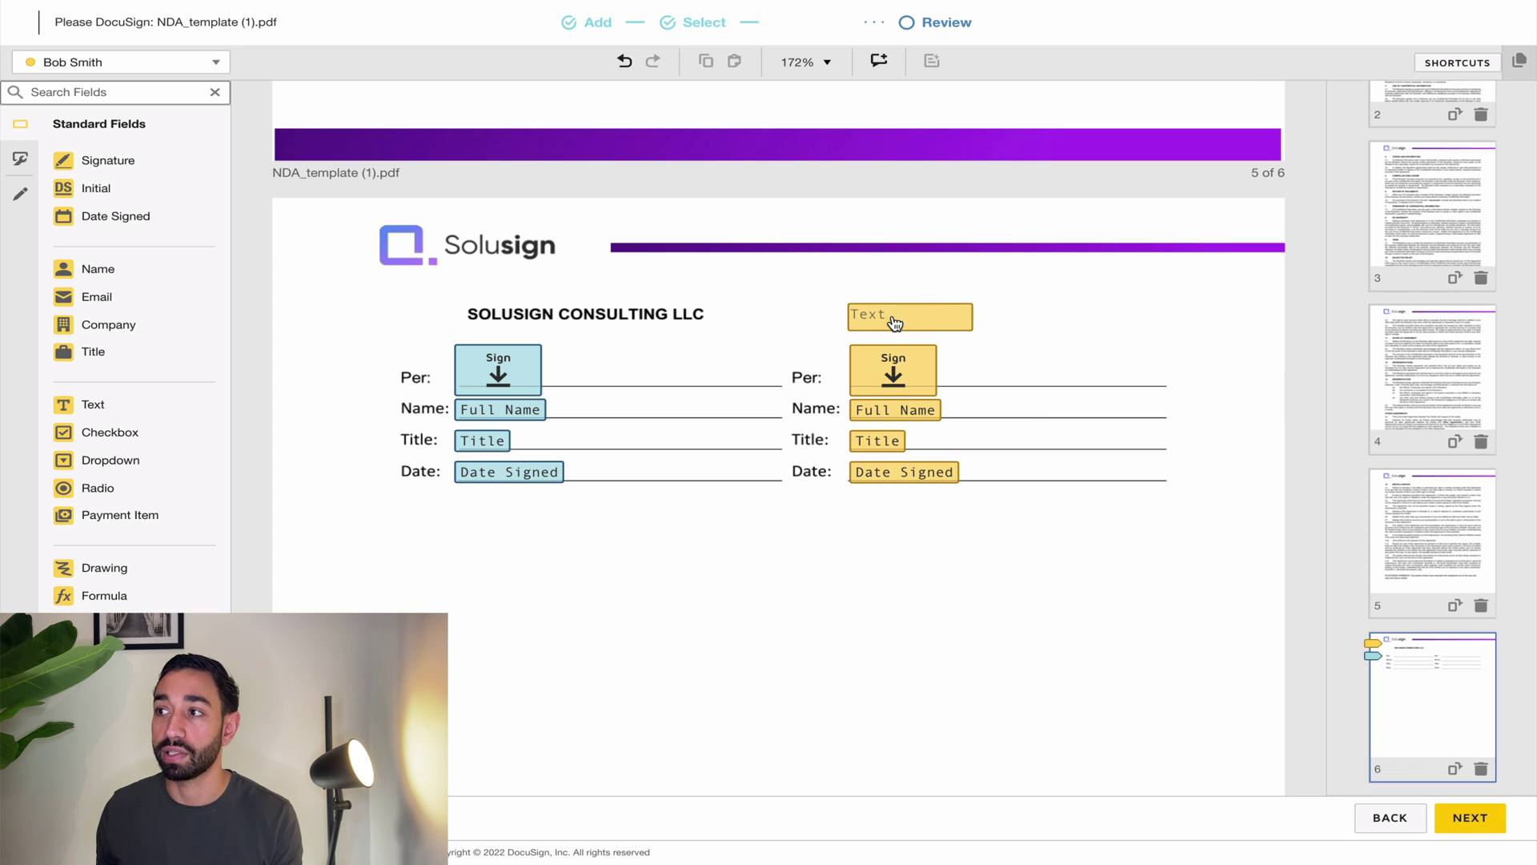
{"action": "left_click", "coordinate": [890, 324]}
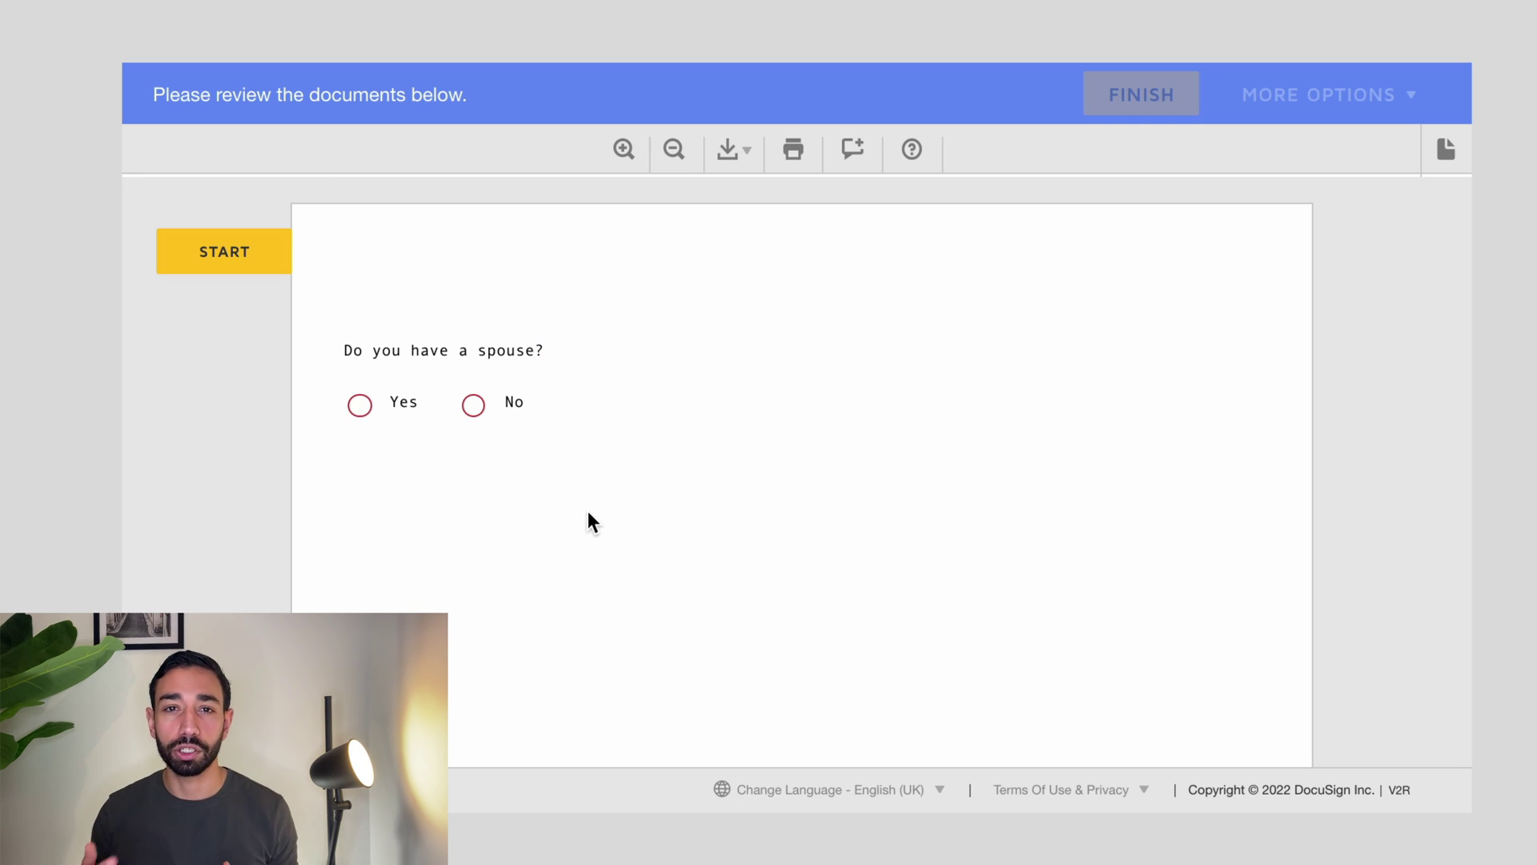
{"action": "left_click", "coordinate": [361, 407]}
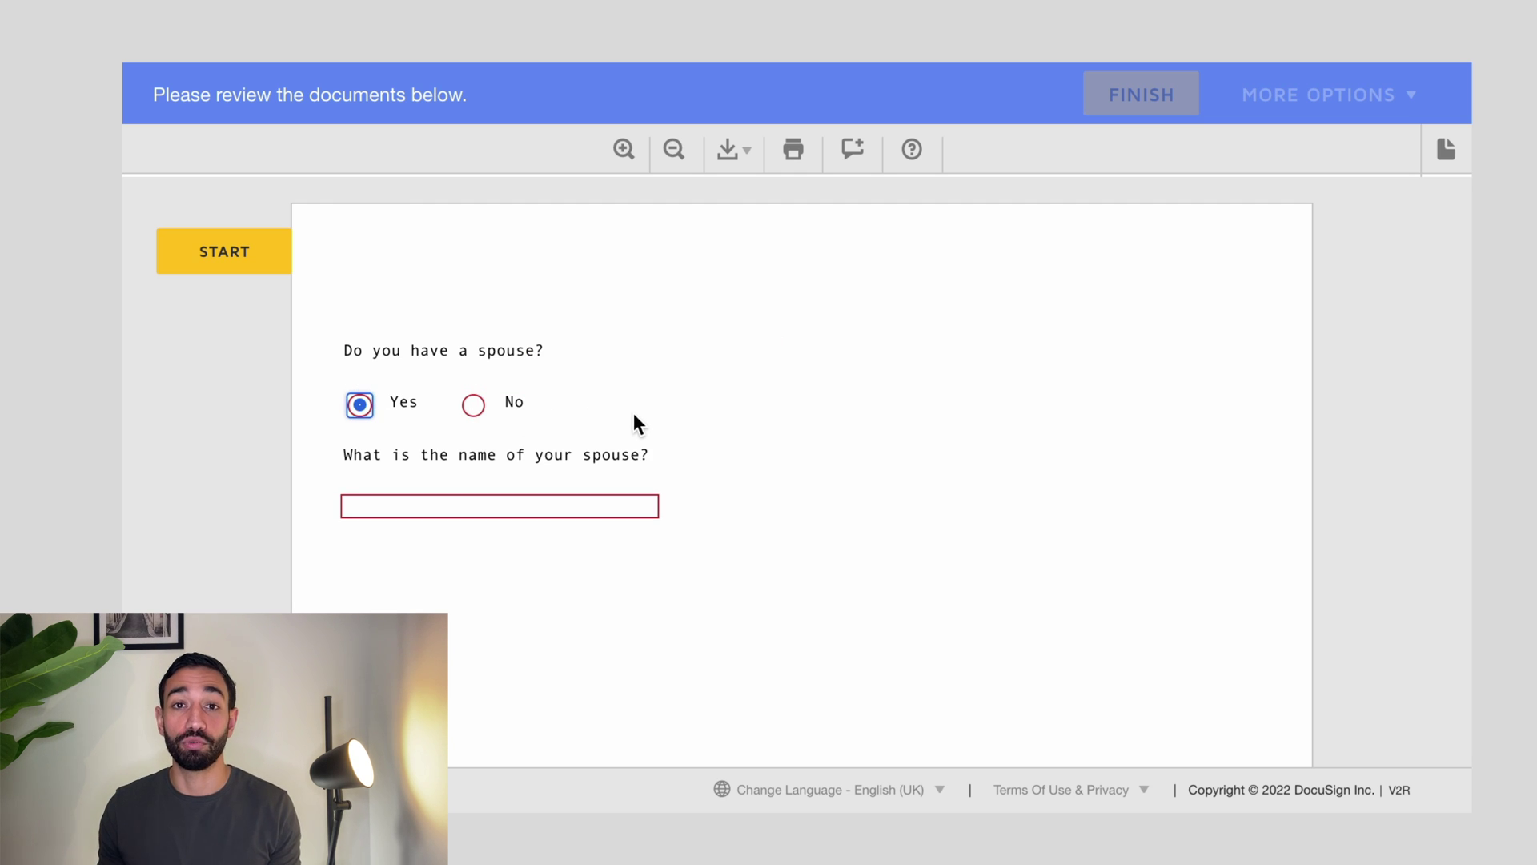
{"action": "left_click", "coordinate": [473, 406]}
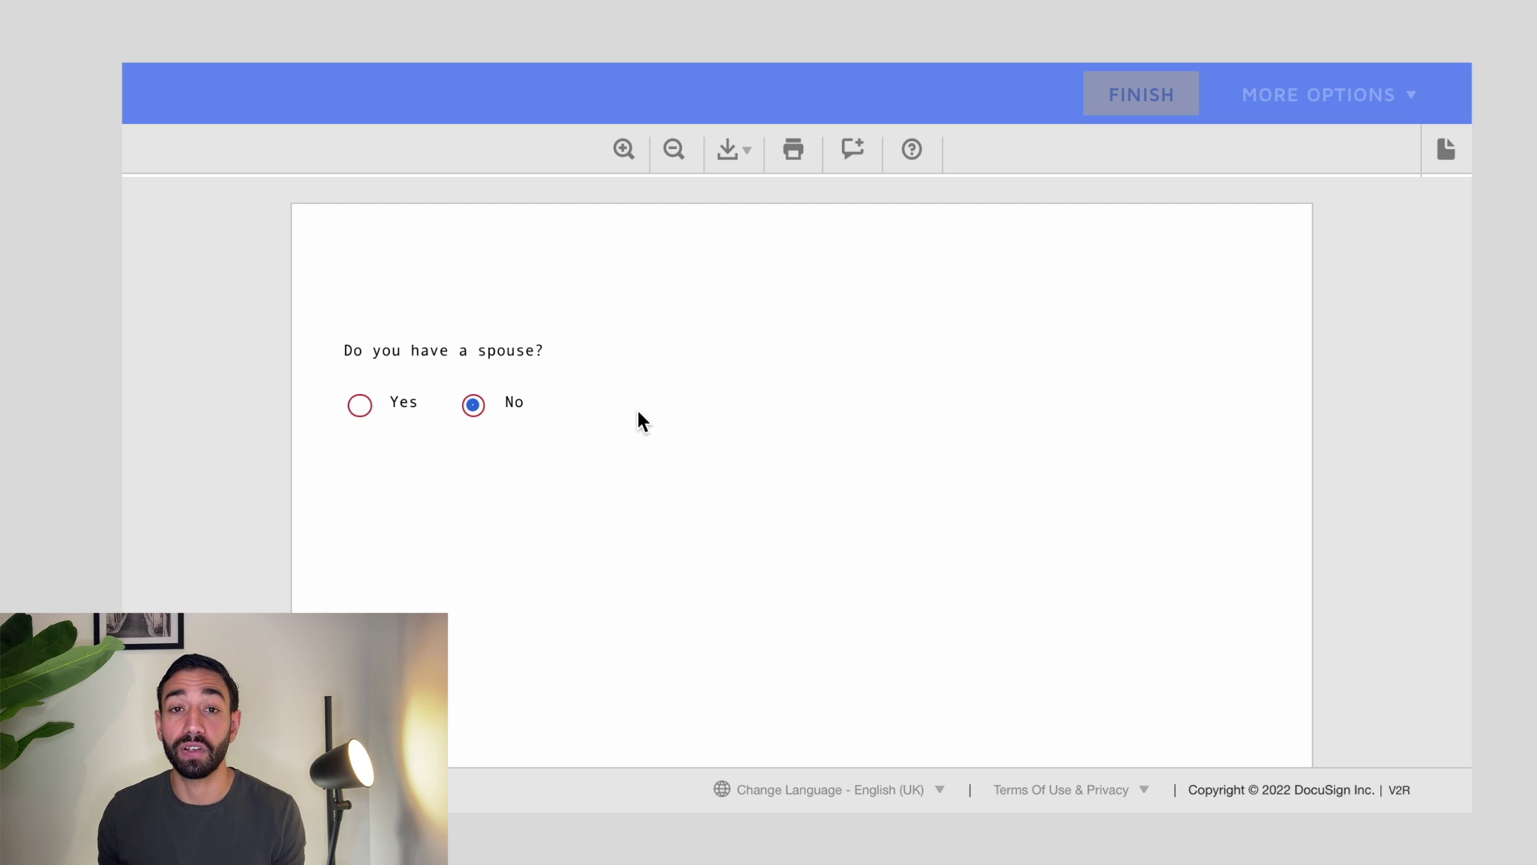
{"action": "left_click", "coordinate": [428, 414]}
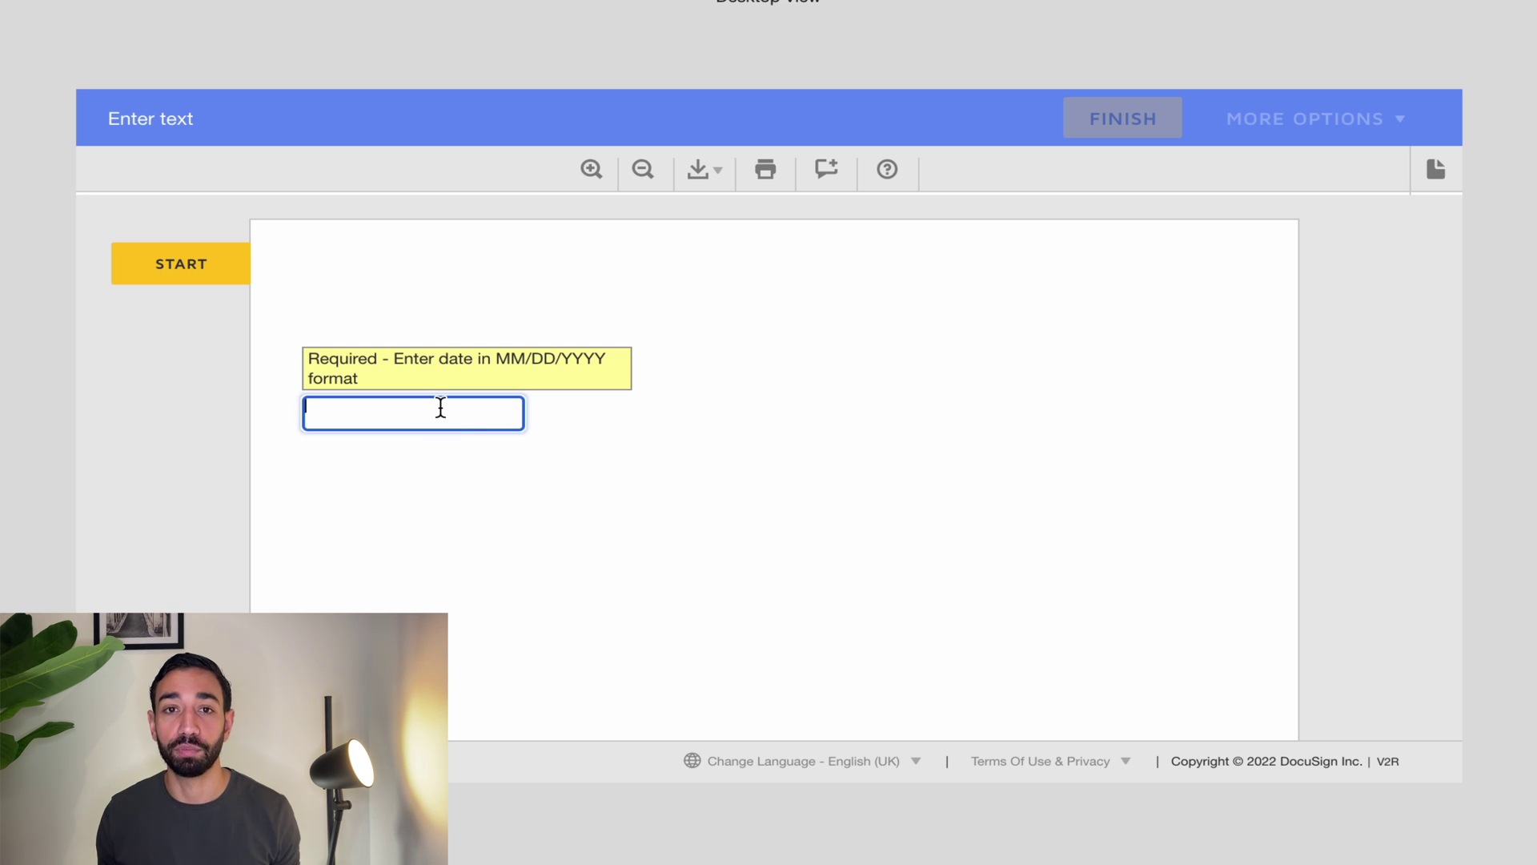
{"action": "type", "text": "2"}
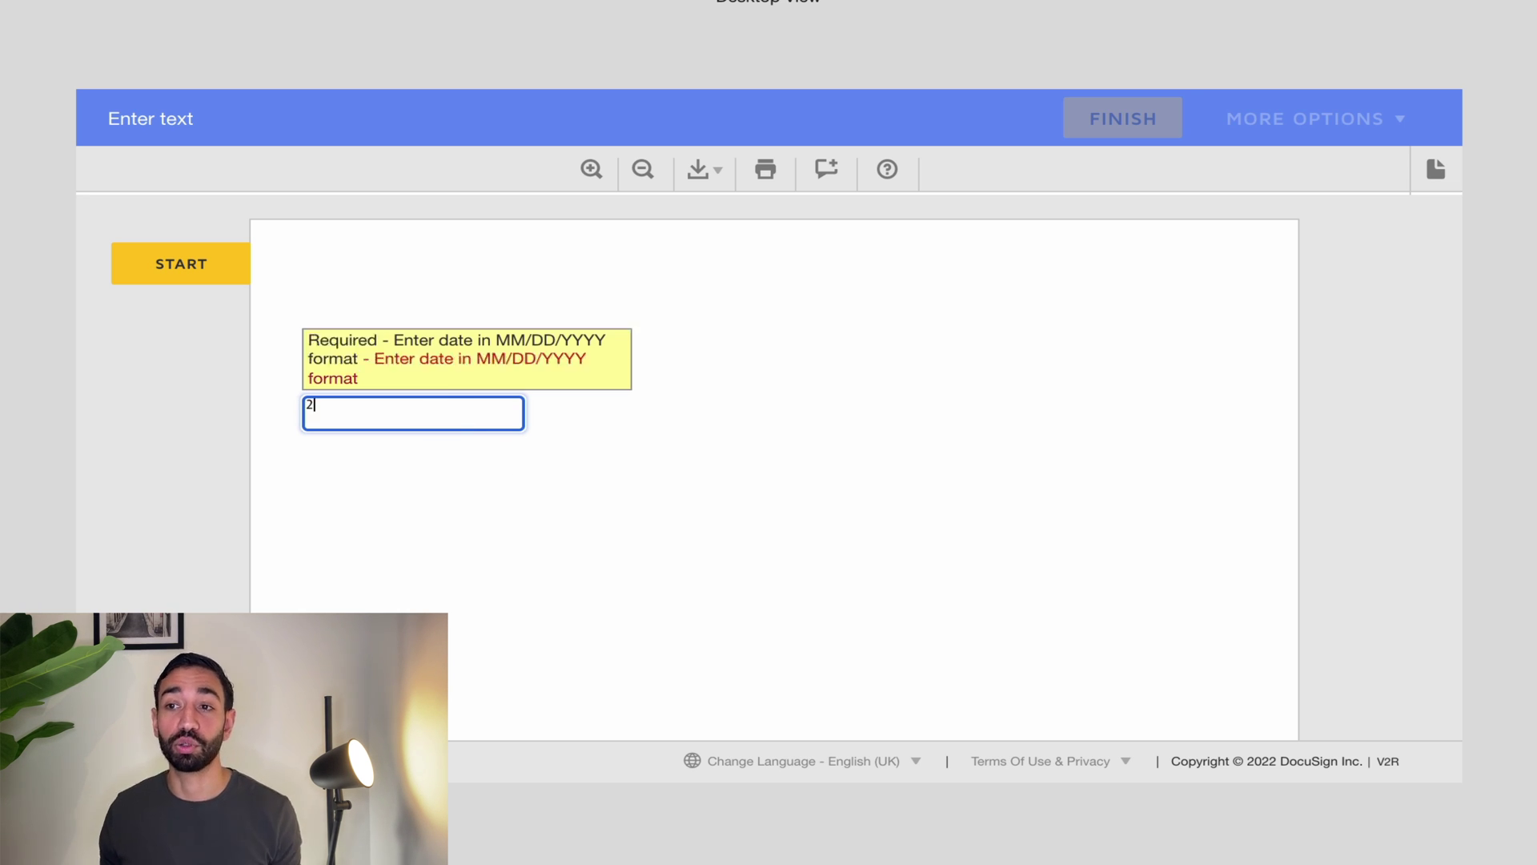
{"action": "type", "text": "3/09/1989"}
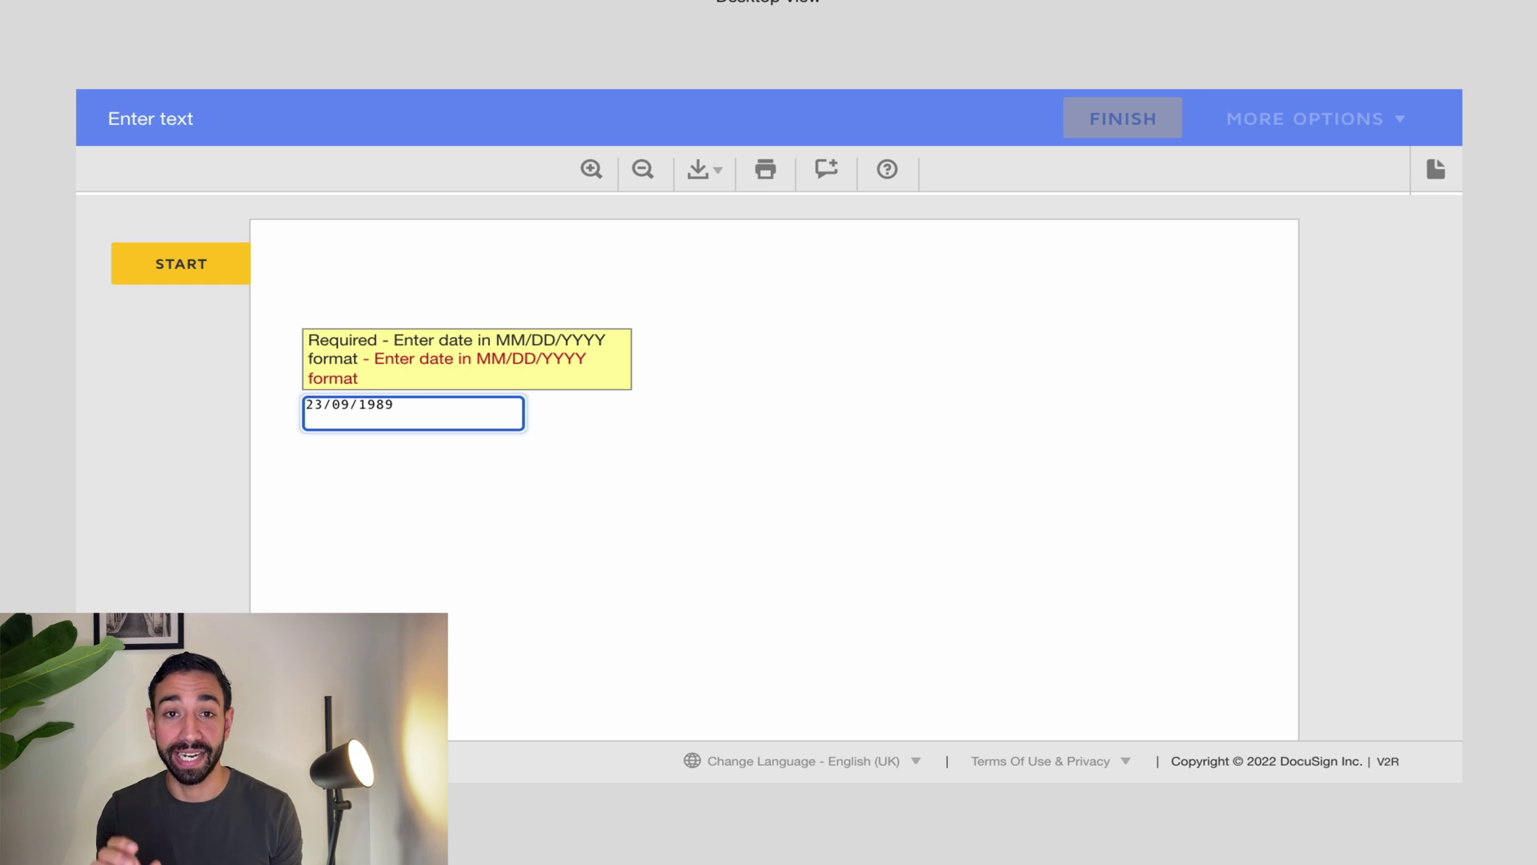
{"action": "key", "text": "BackSpace"}
{"action": "key", "text": "BackSpace"}
{"action": "key", "text": "BackSpace"}
{"action": "key", "text": "BackSpace"}
{"action": "key", "text": "BackSpace"}
{"action": "key", "text": "BackSpace"}
{"action": "key", "text": "BackSpace"}
{"action": "key", "text": "BackSpace"}
{"action": "key", "text": "BackSpace"}
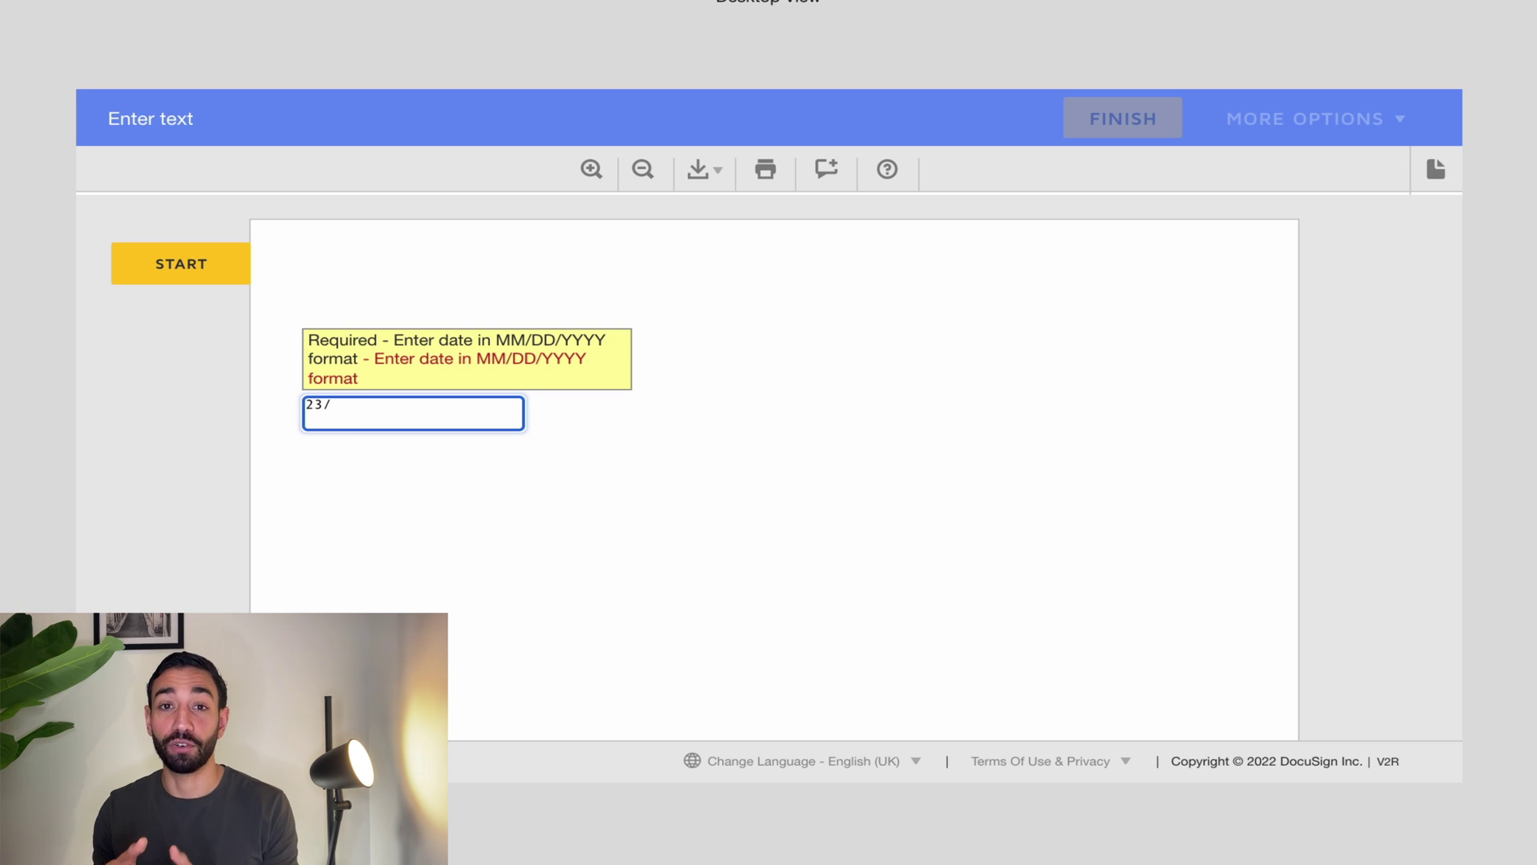
{"action": "type", "text": "09/"}
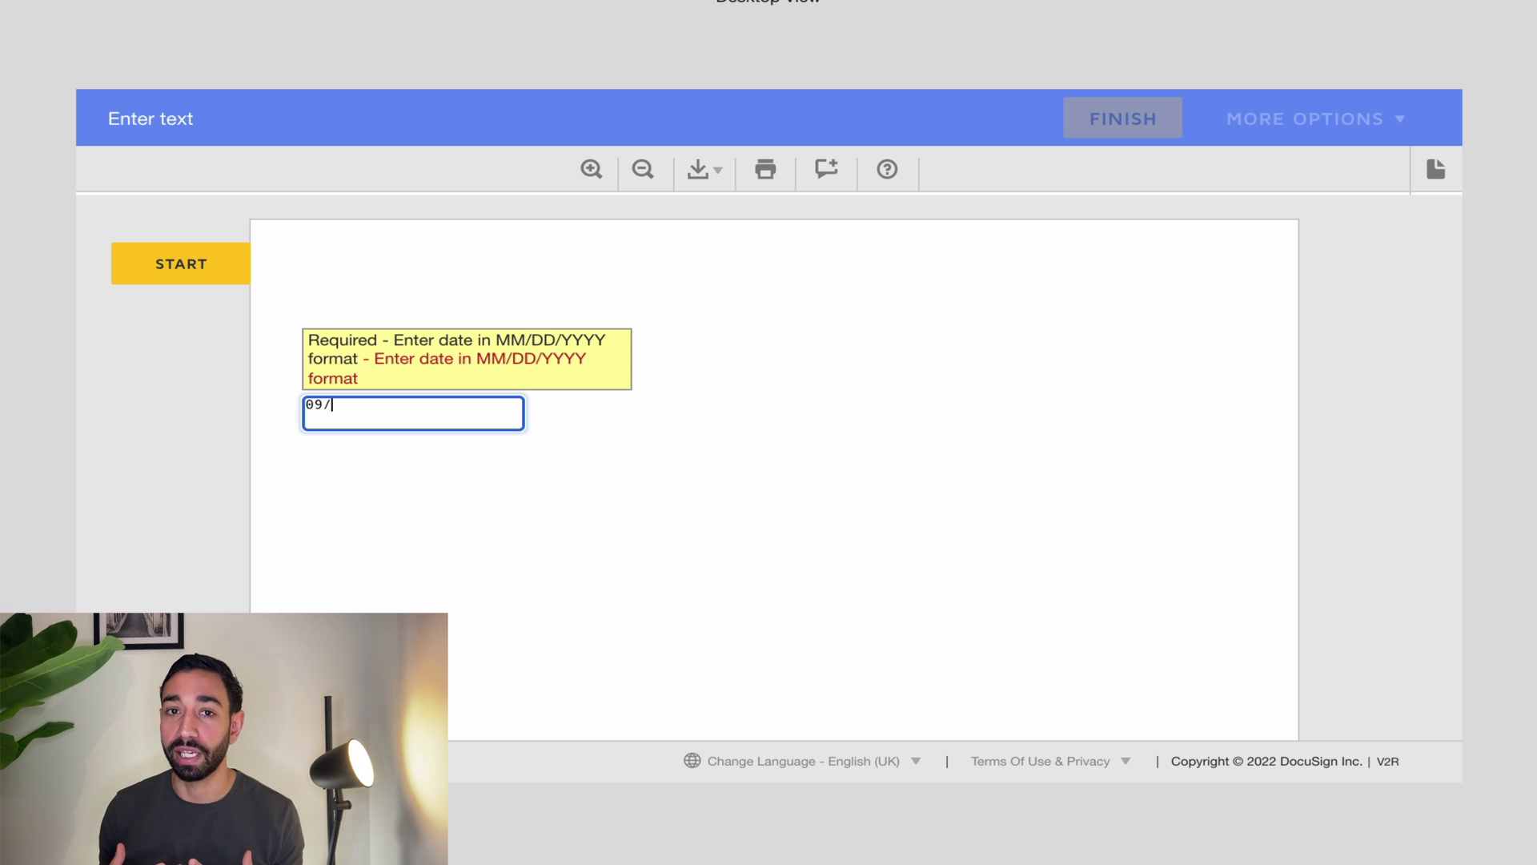
{"action": "type", "text": "23/1989"}
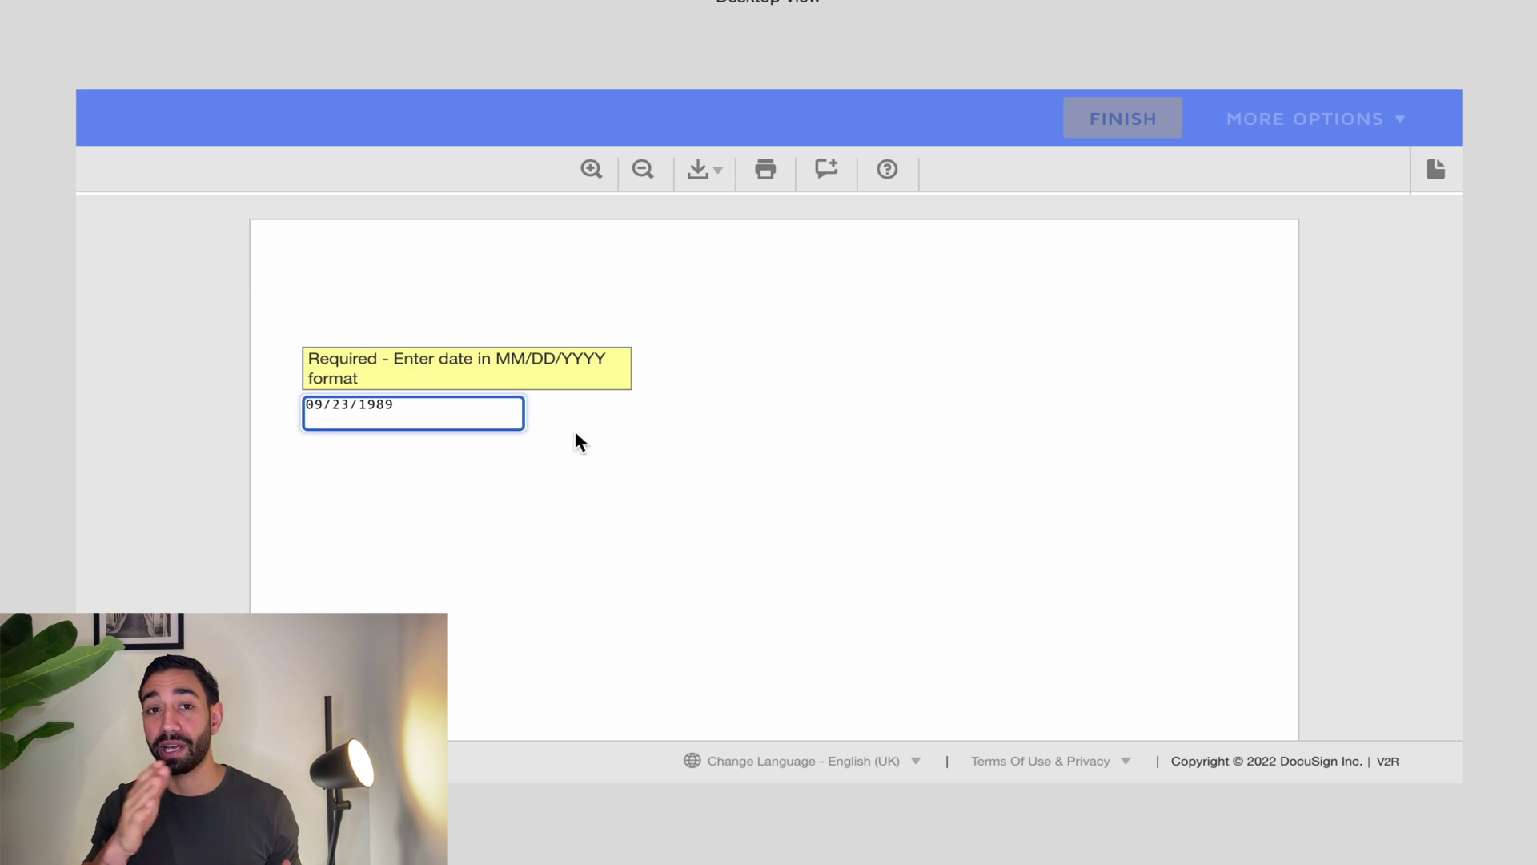
{"action": "left_click", "coordinate": [640, 487]}
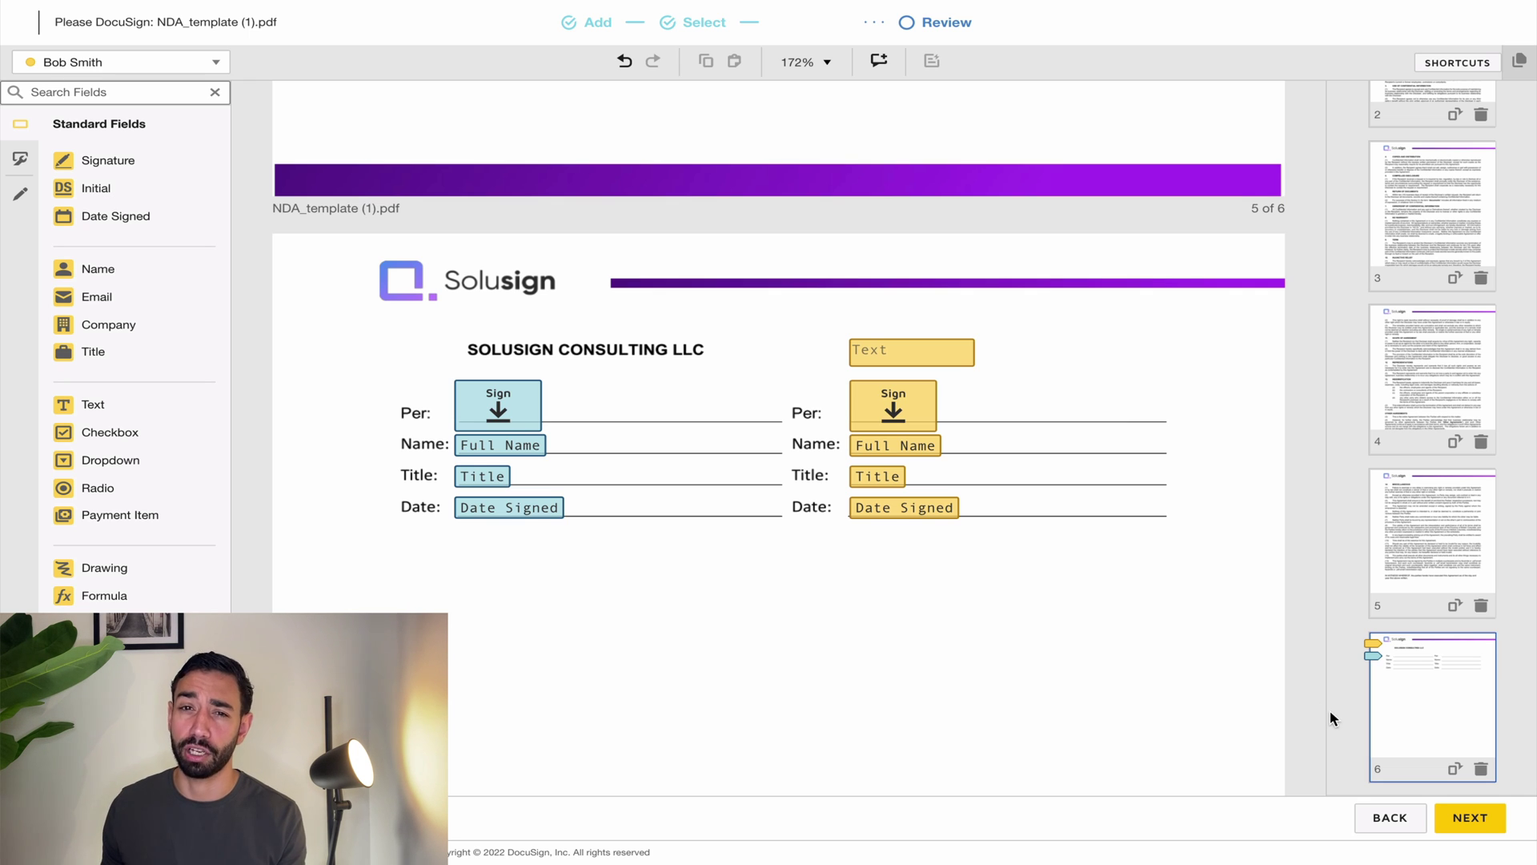
Step: Review the NDA envelope and send it to both signers
{"action": "left_click", "coordinate": [1467, 819]}
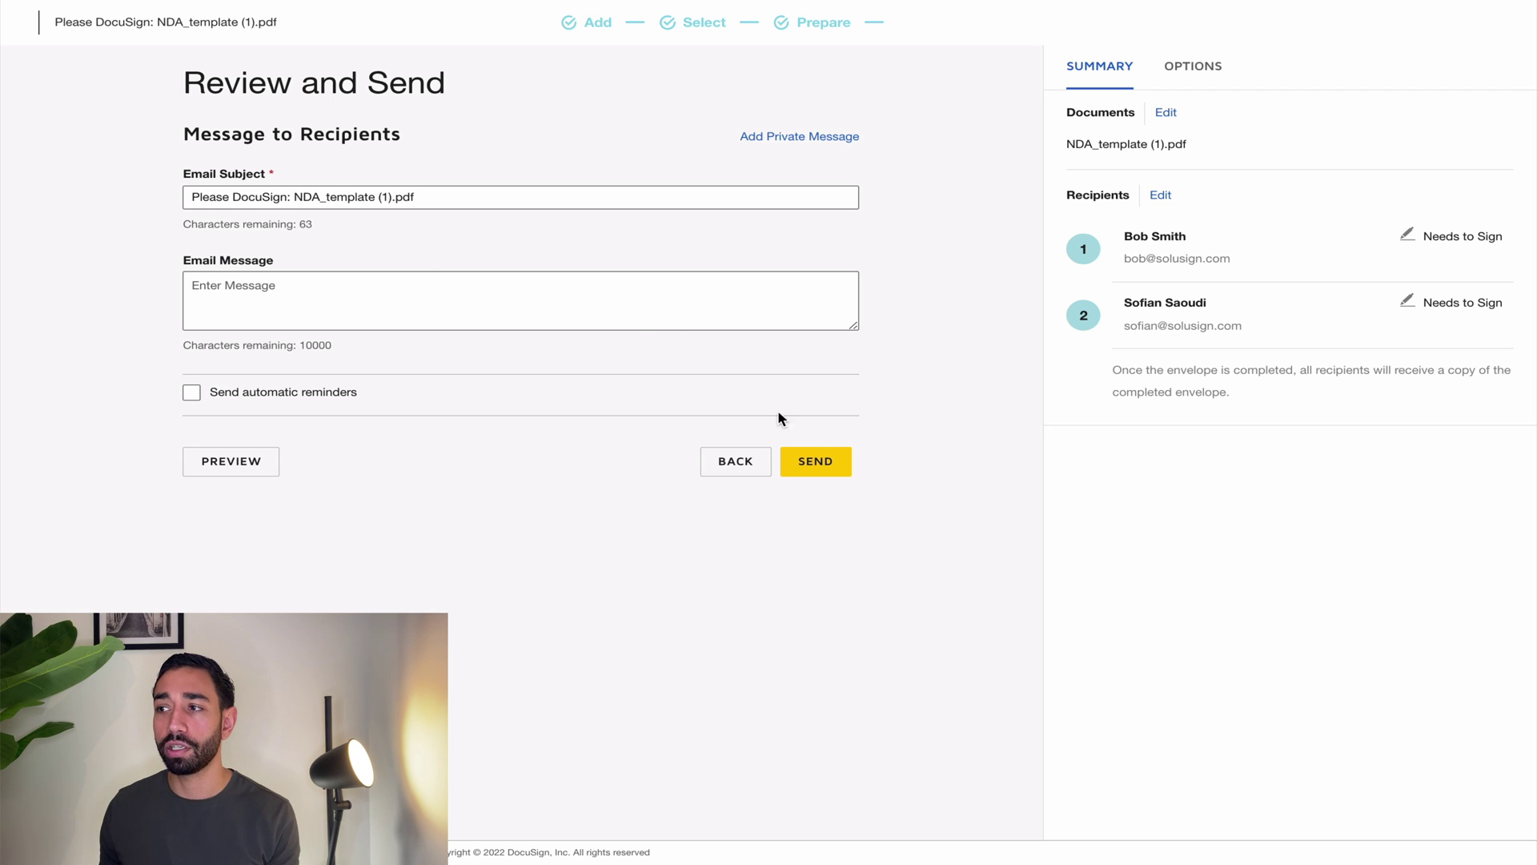
{"action": "left_click", "coordinate": [829, 465]}
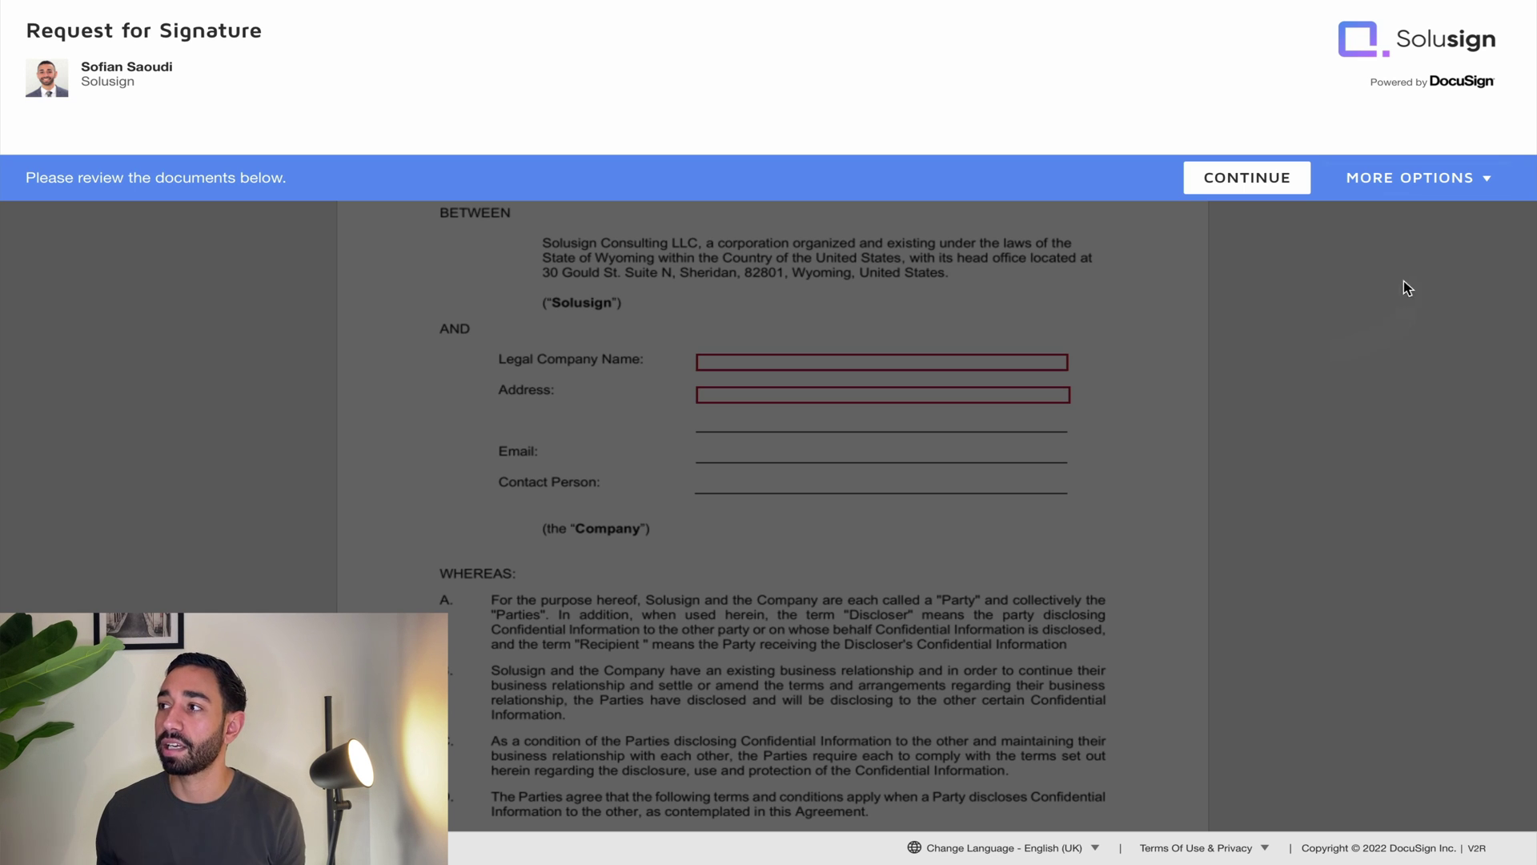
Step: Fill Legal Company Name with COMPANY ABC and Address with 123 main st
{"action": "left_click", "coordinate": [1409, 177]}
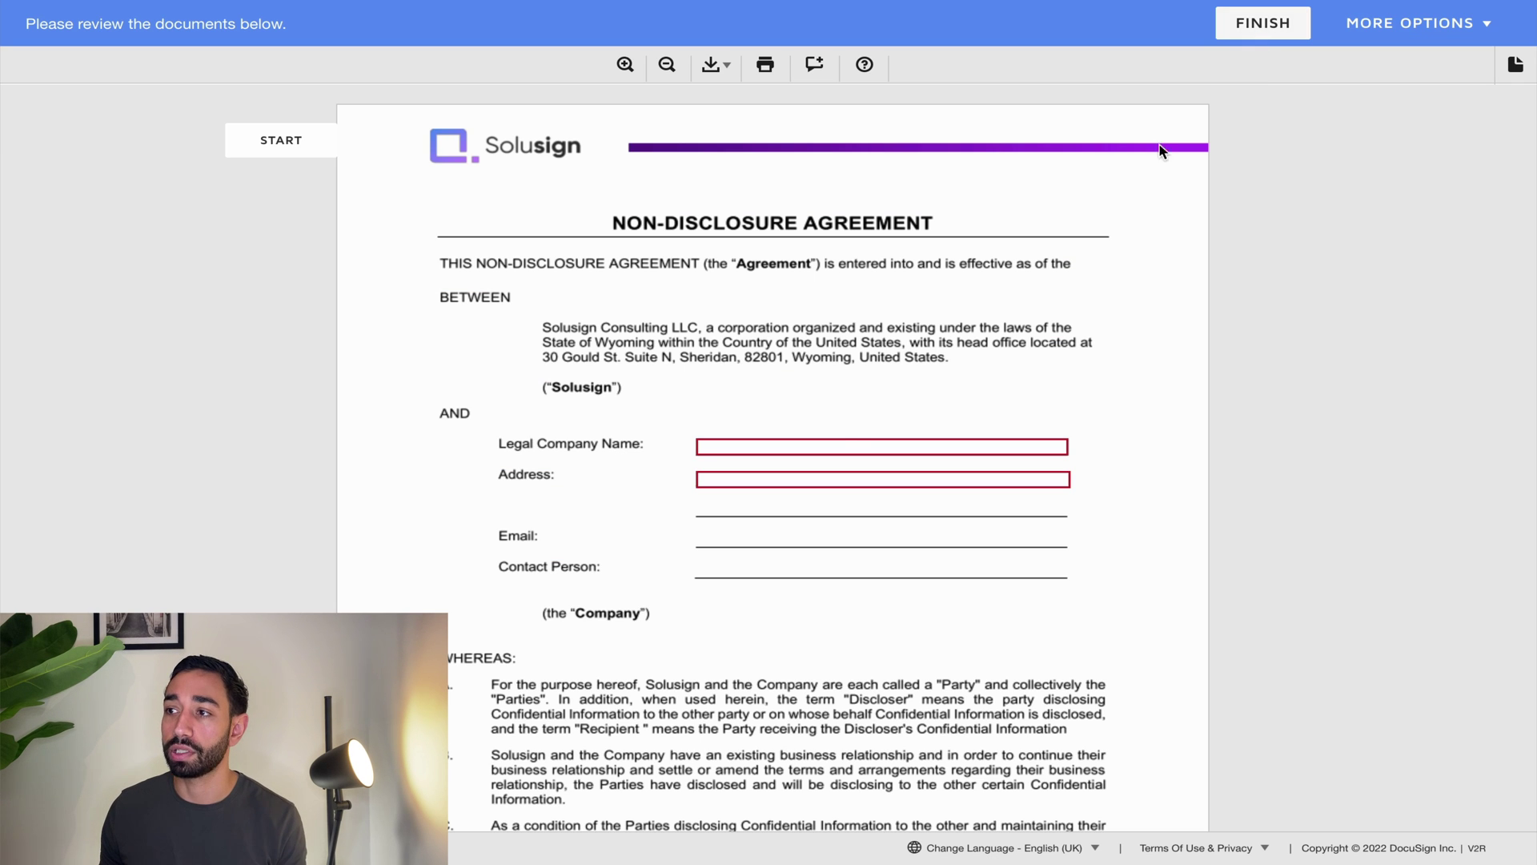
{"action": "left_click", "coordinate": [274, 143]}
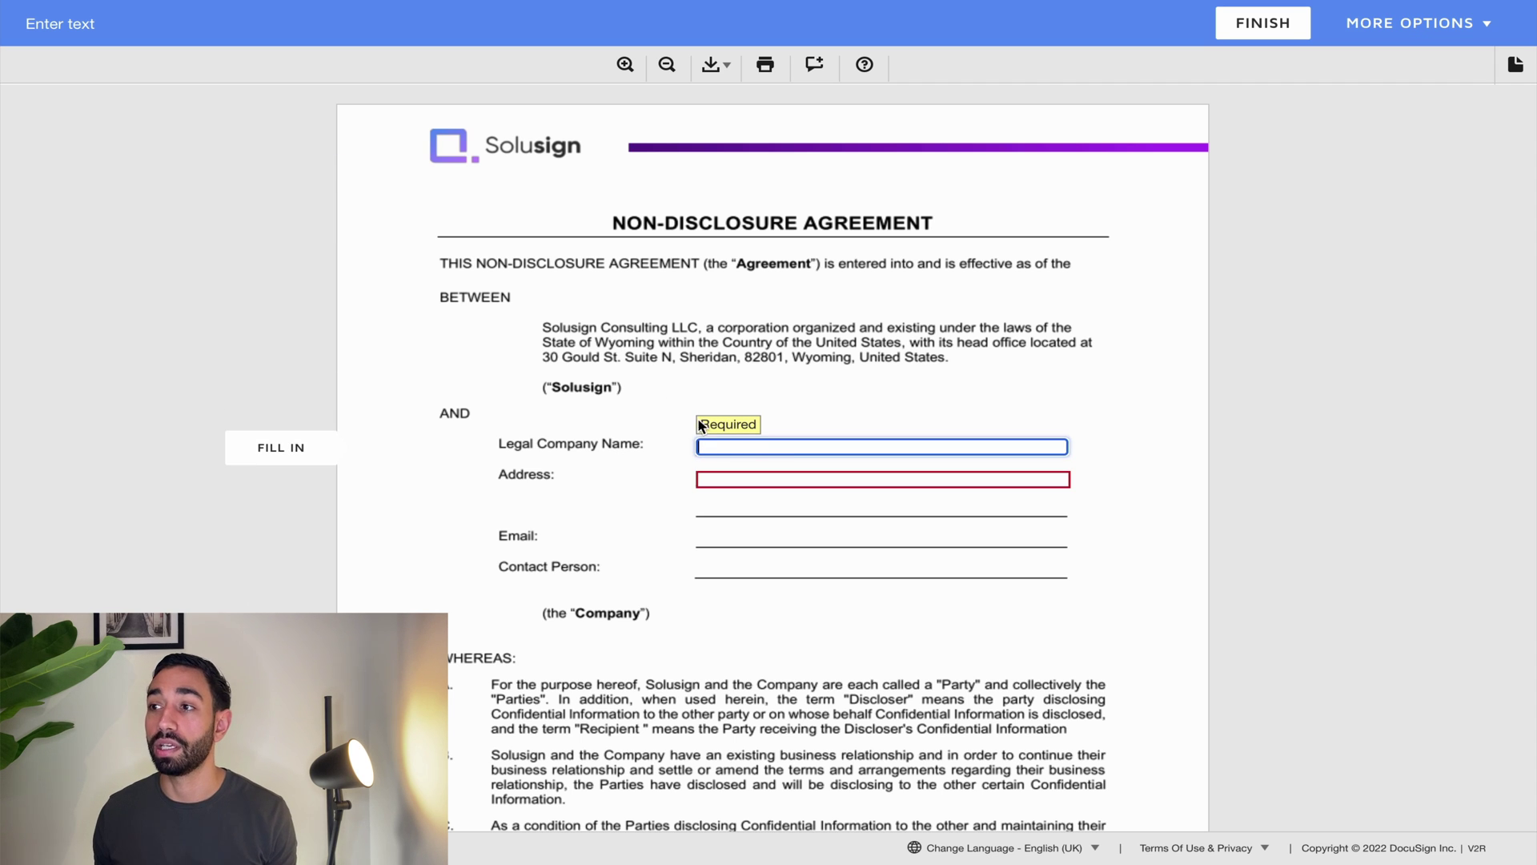
{"action": "type", "text": "COMPAN"}
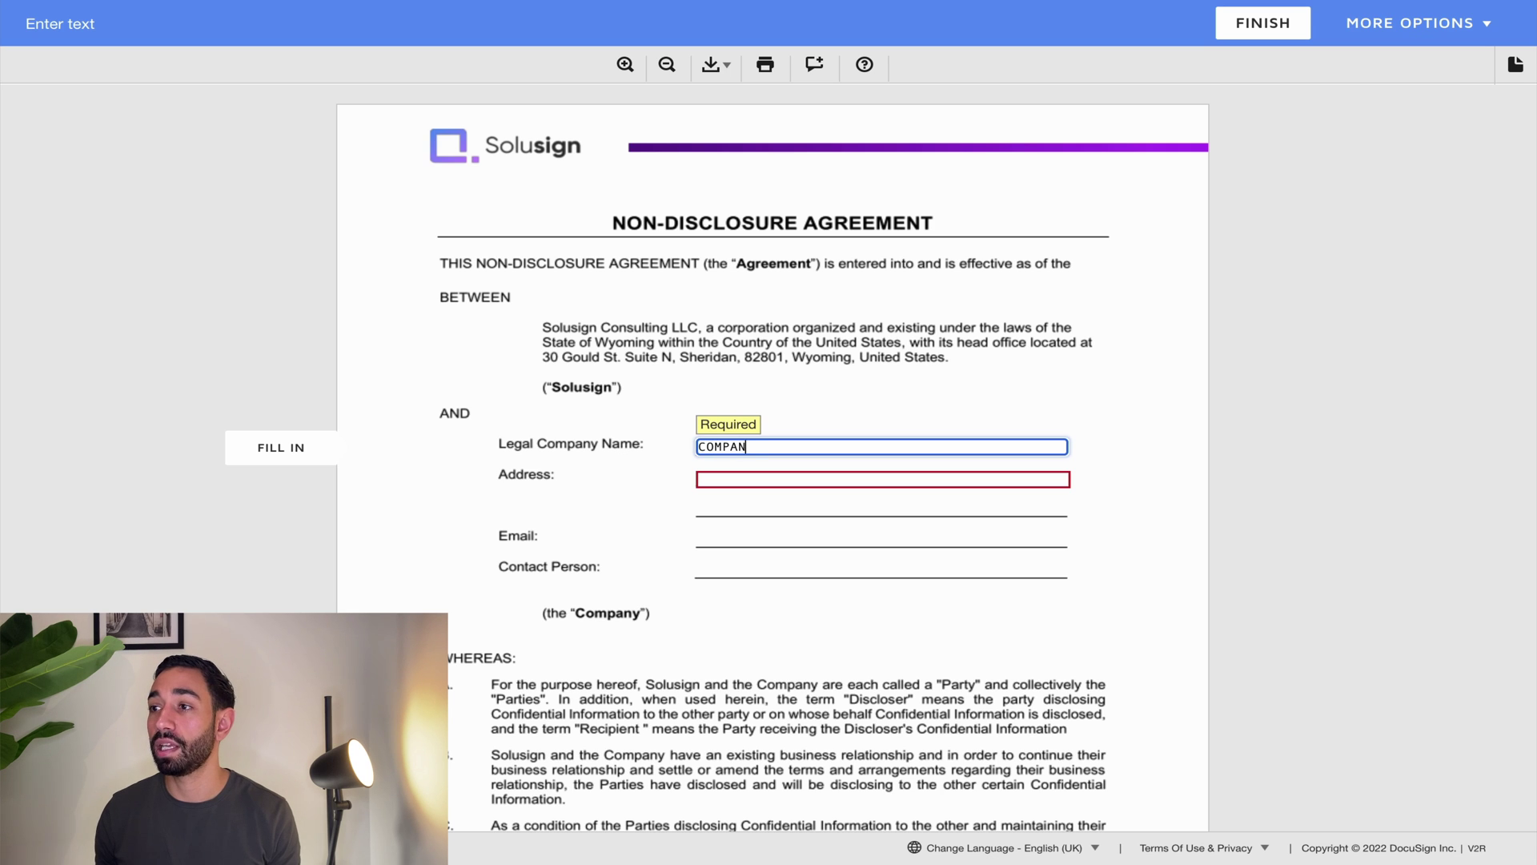
{"action": "type", "text": "Y ABC"}
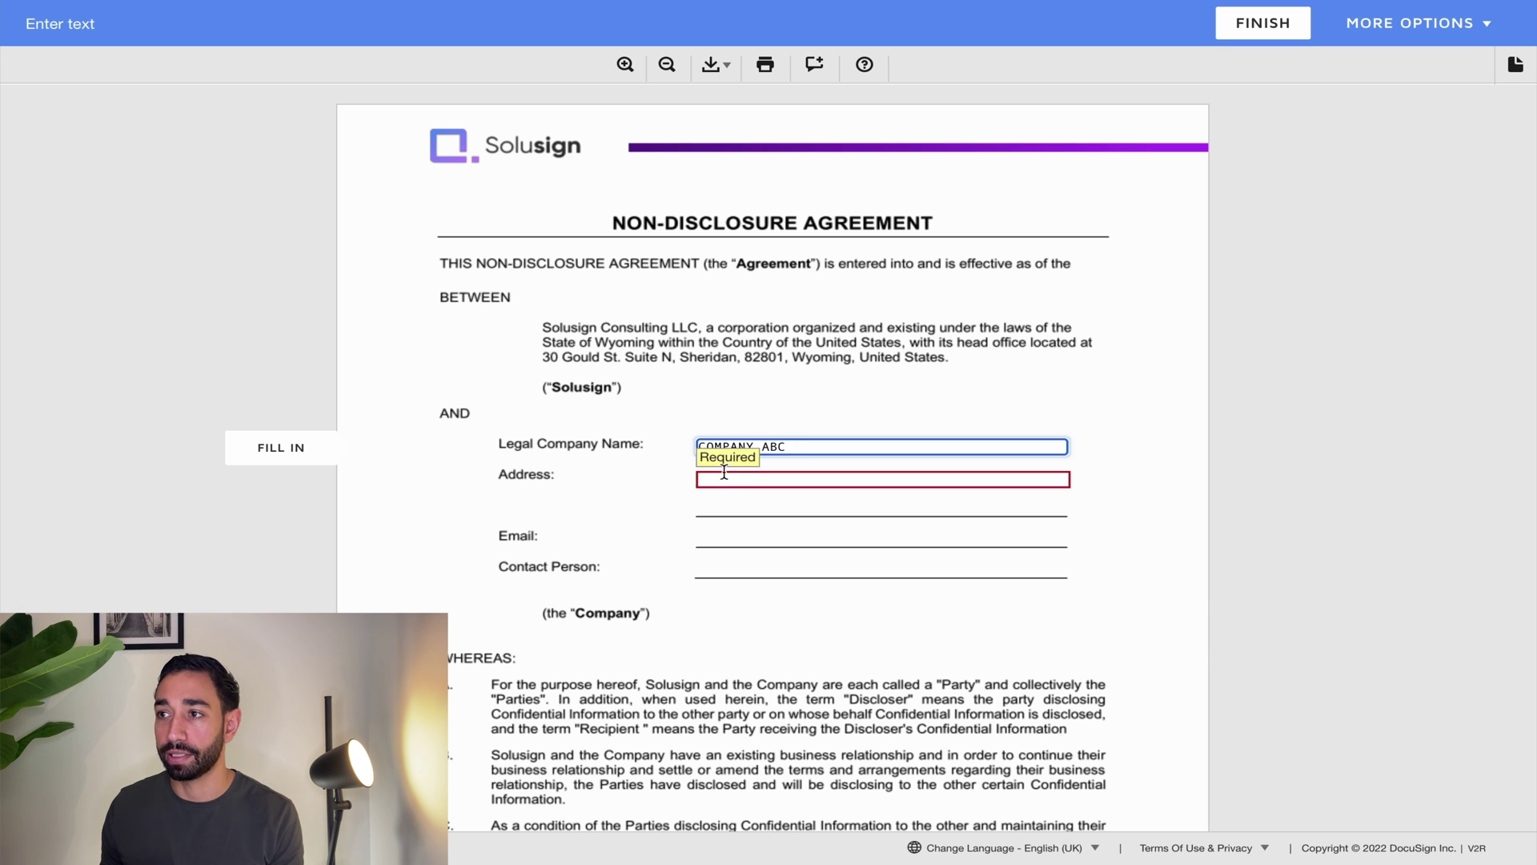
{"action": "left_click", "coordinate": [270, 454]}
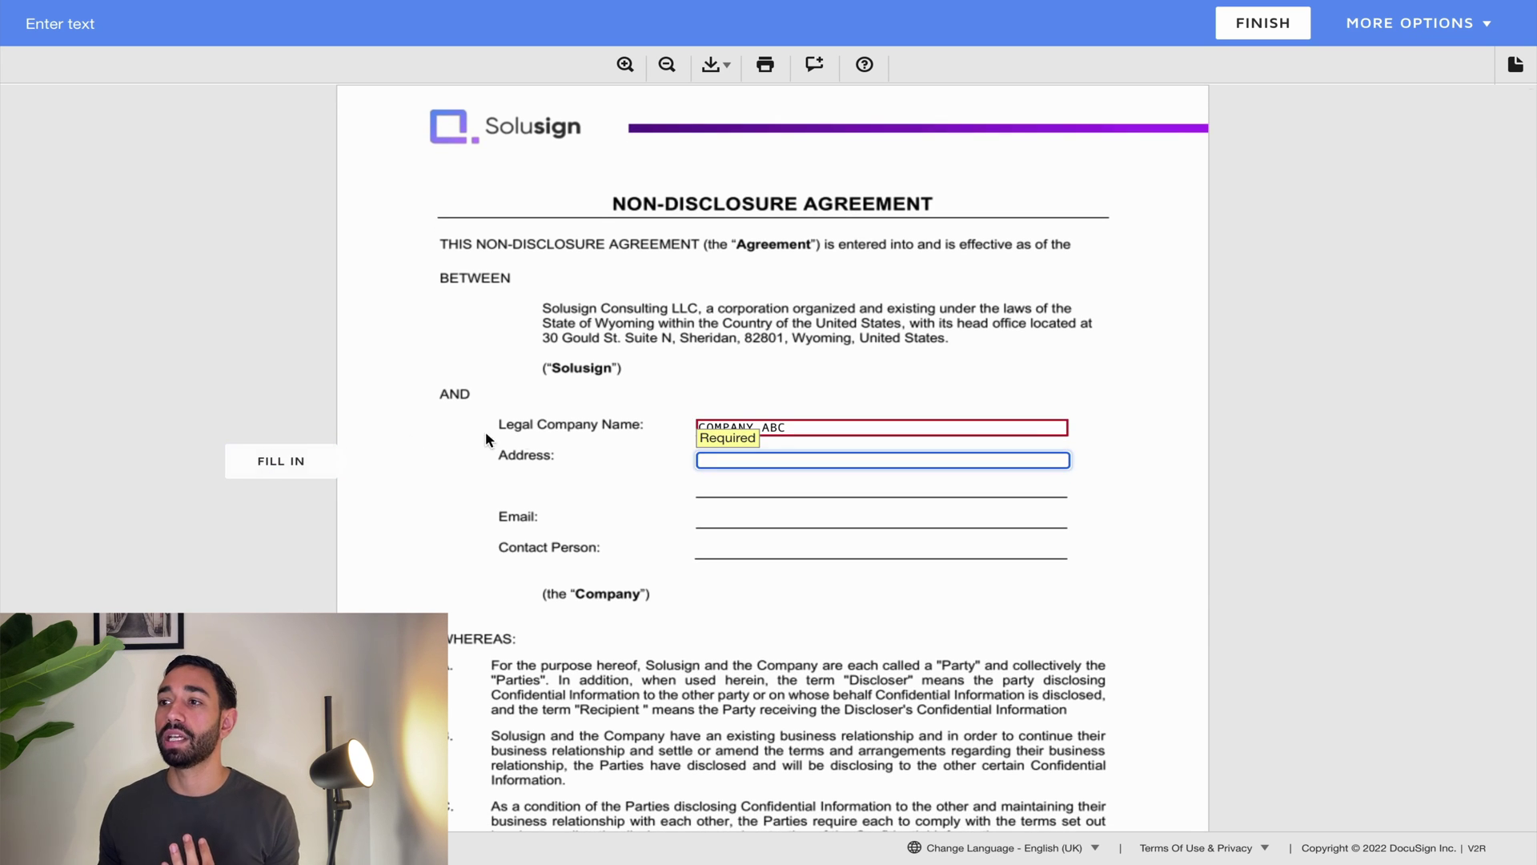
{"action": "type", "text": "123 main st"}
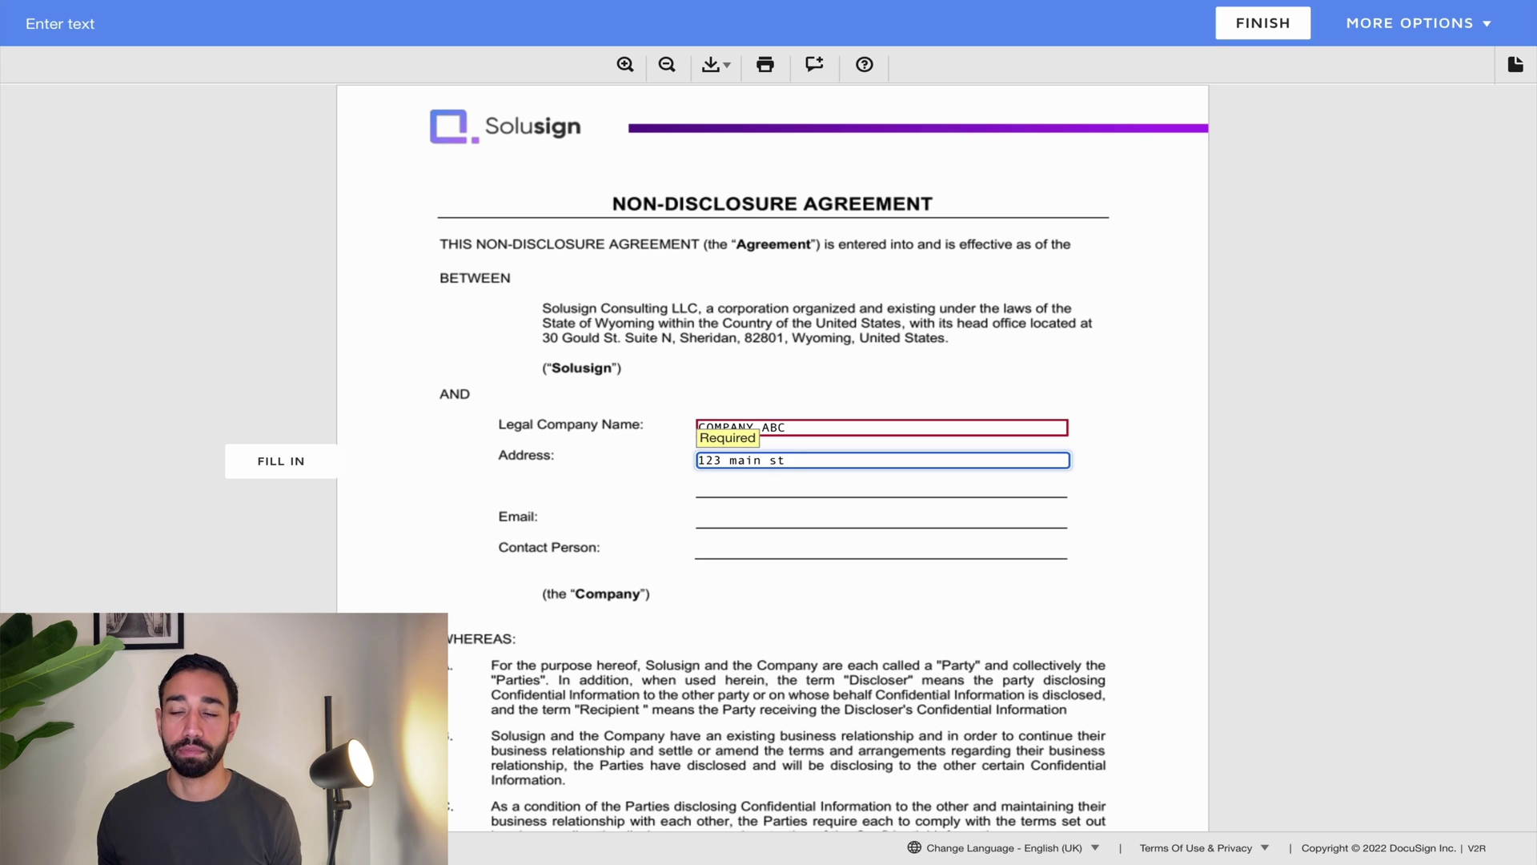
Step: Keep the copied COMPANY ABC field on page 5 and start the first signer's signature
{"action": "left_click", "coordinate": [261, 463]}
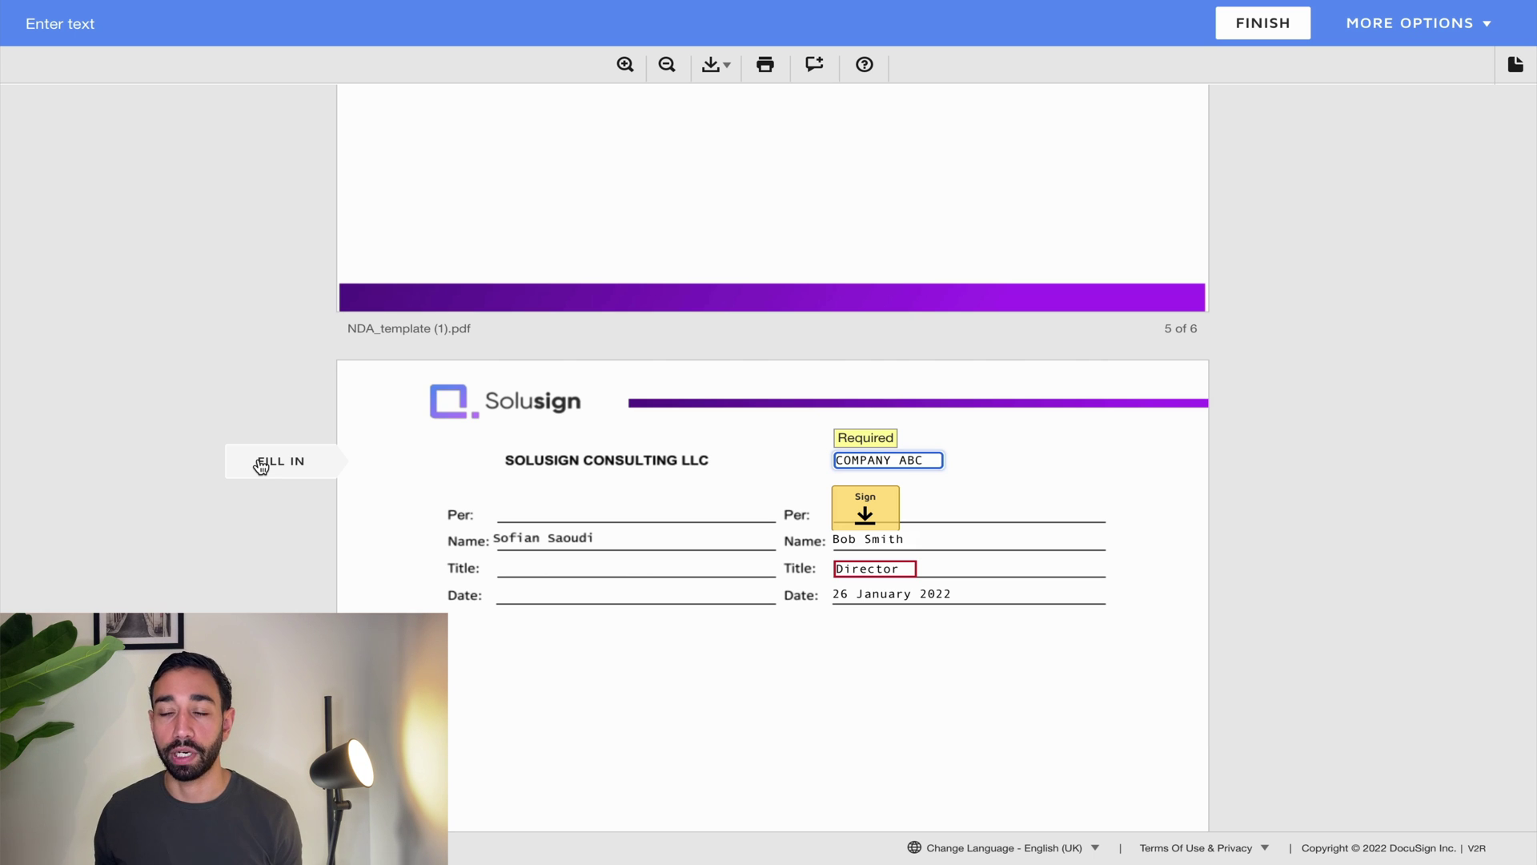
{"action": "left_click", "coordinate": [957, 461]}
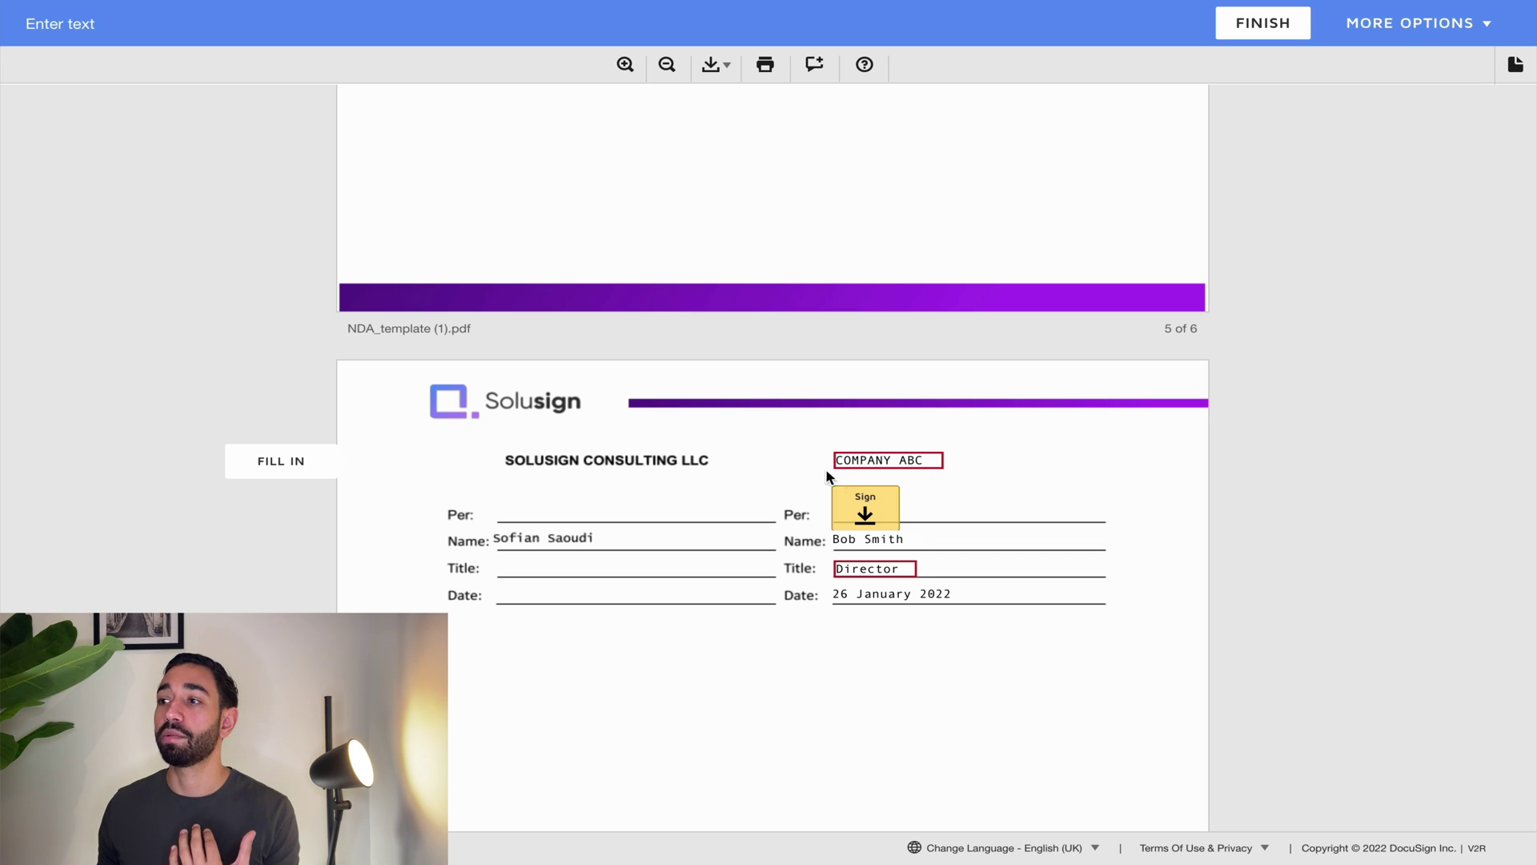
{"action": "left_click", "coordinate": [875, 504]}
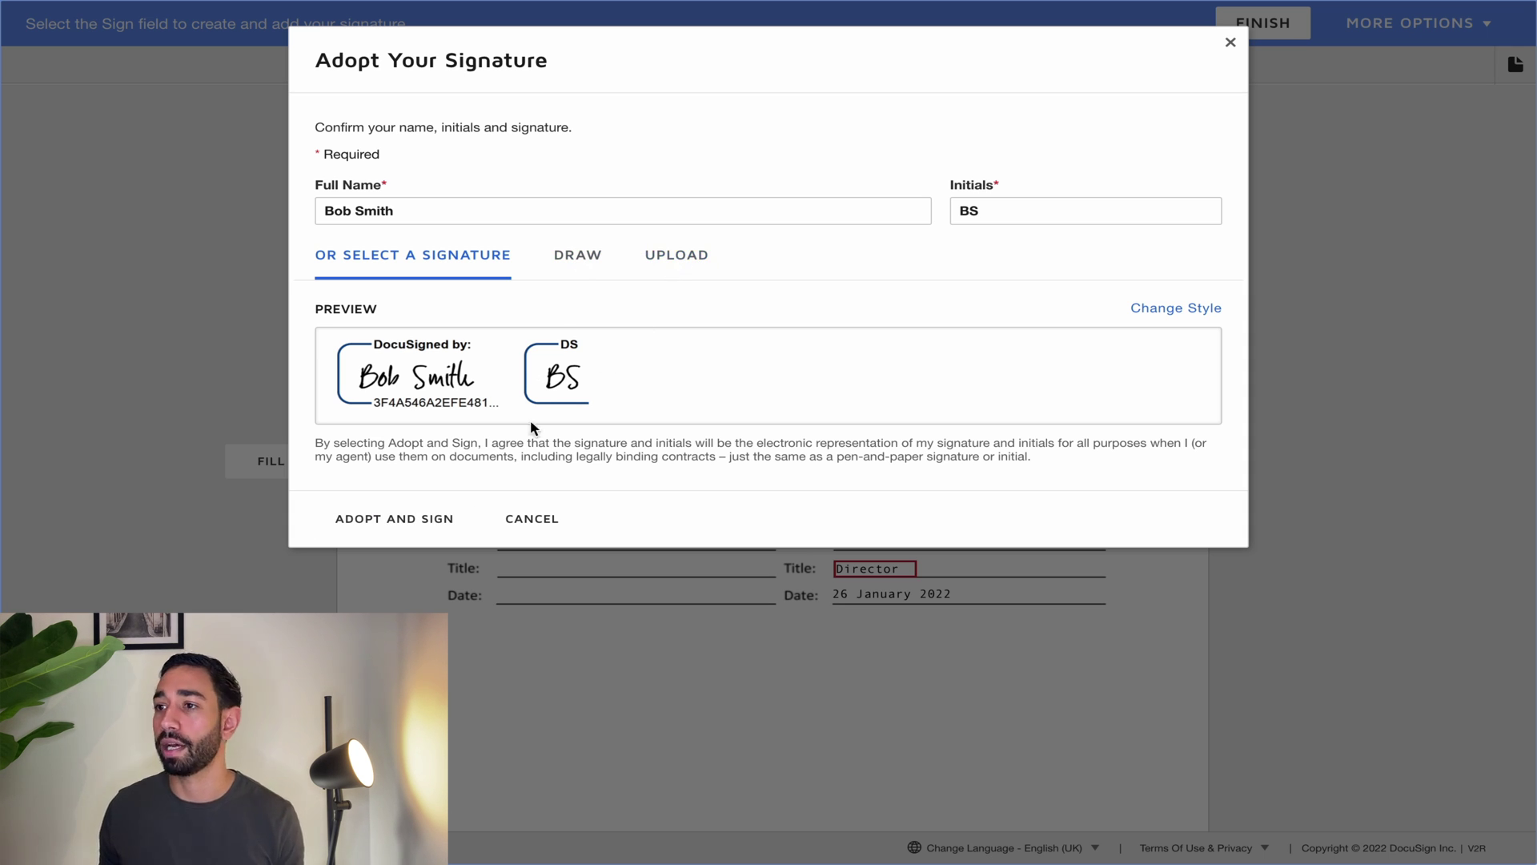
Step: Adopt the suggested signature, re-enter the Director title, and finish the first signer's signing
{"action": "left_click", "coordinate": [398, 524]}
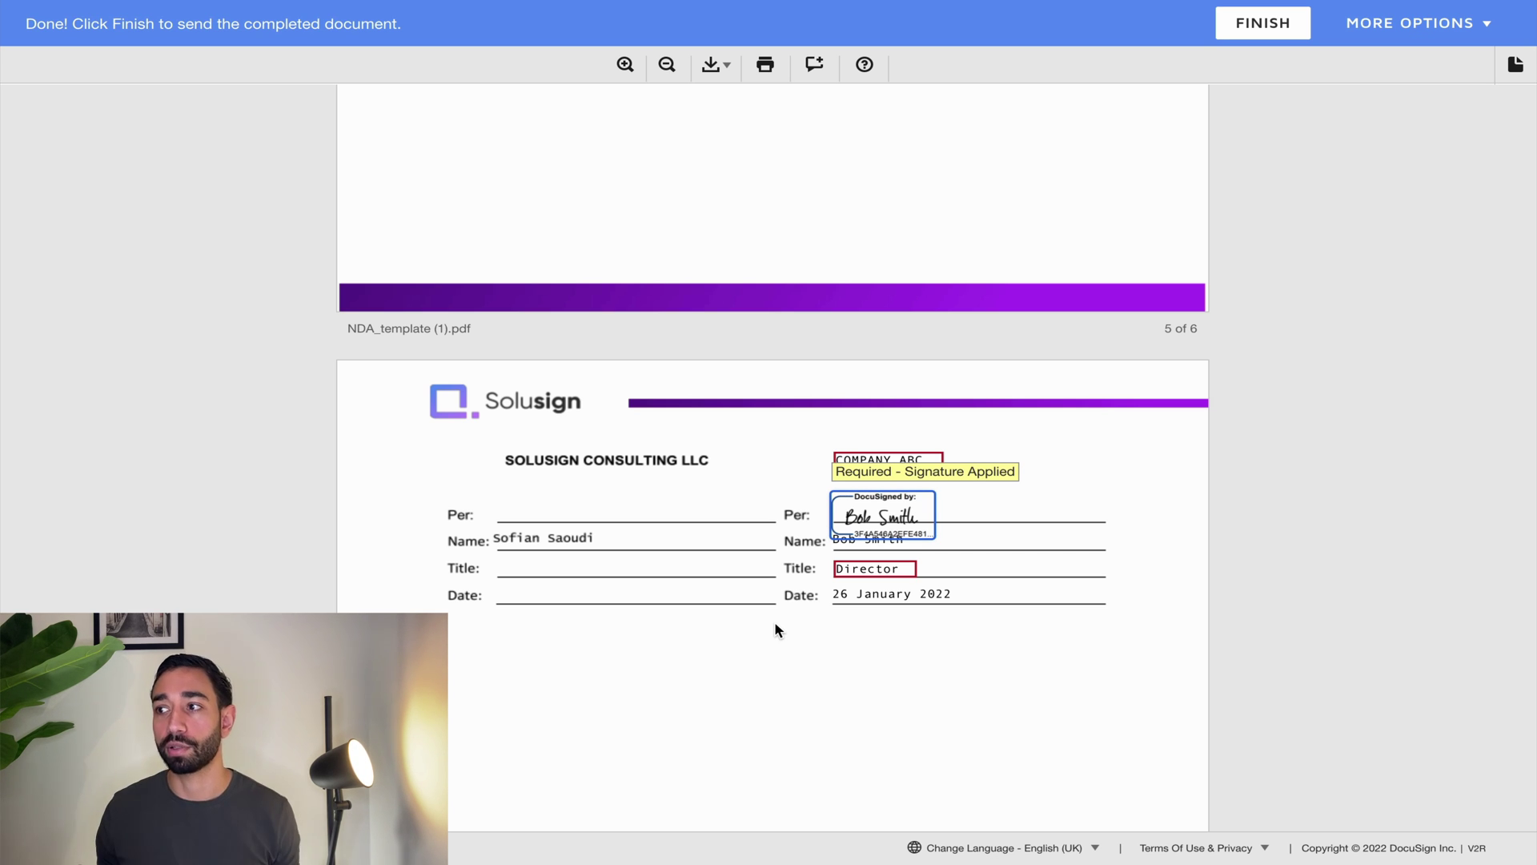
{"action": "left_click", "coordinate": [775, 622]}
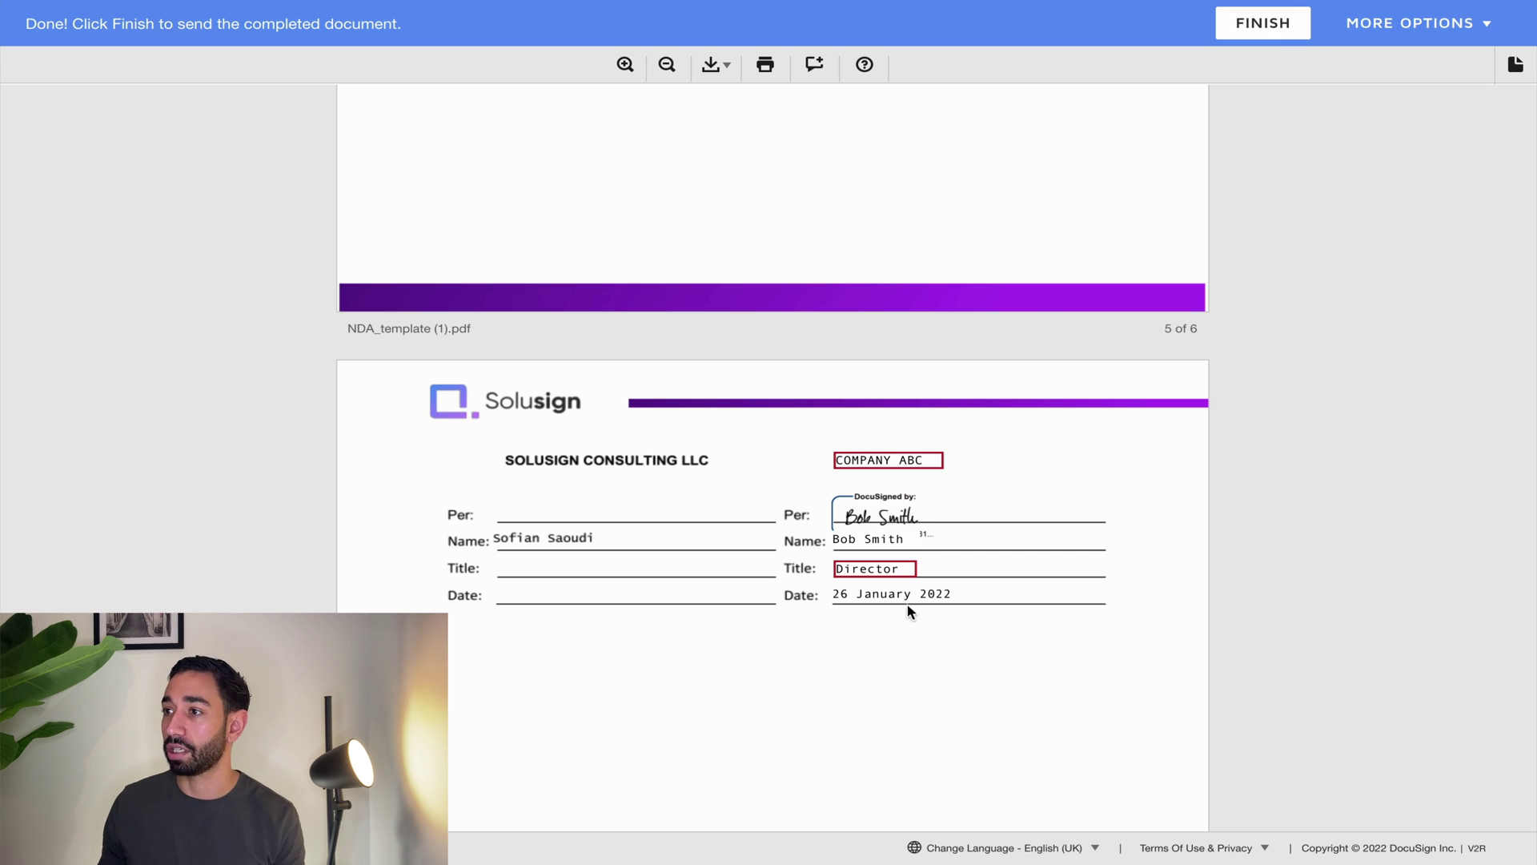
{"action": "left_click", "coordinate": [881, 569]}
{"action": "left_click_drag", "start_coordinate": [882, 569], "coordinate": [832, 570]}
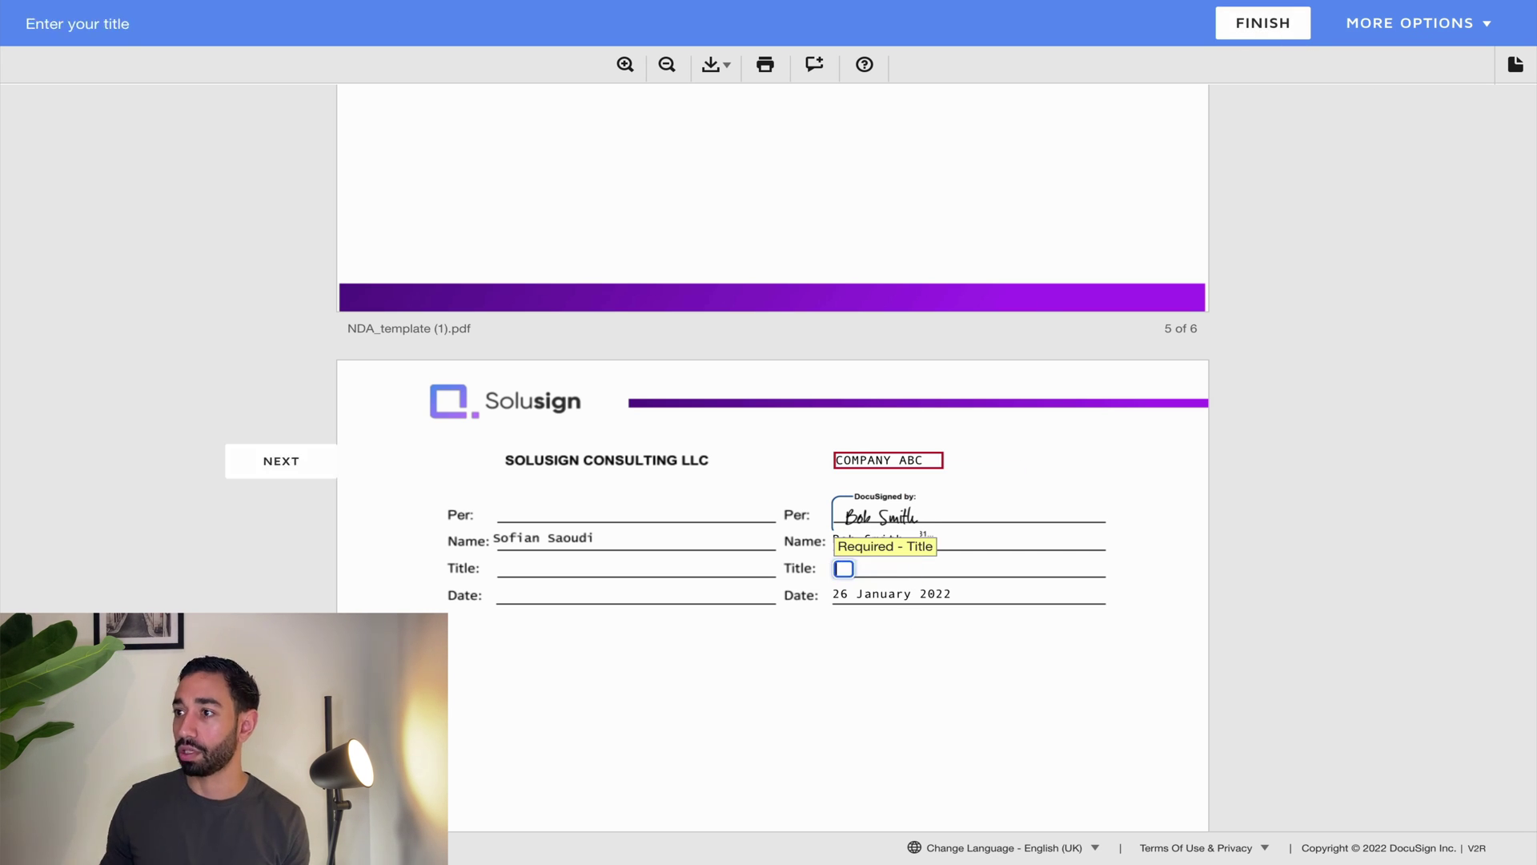
{"action": "left_click", "coordinate": [1254, 35]}
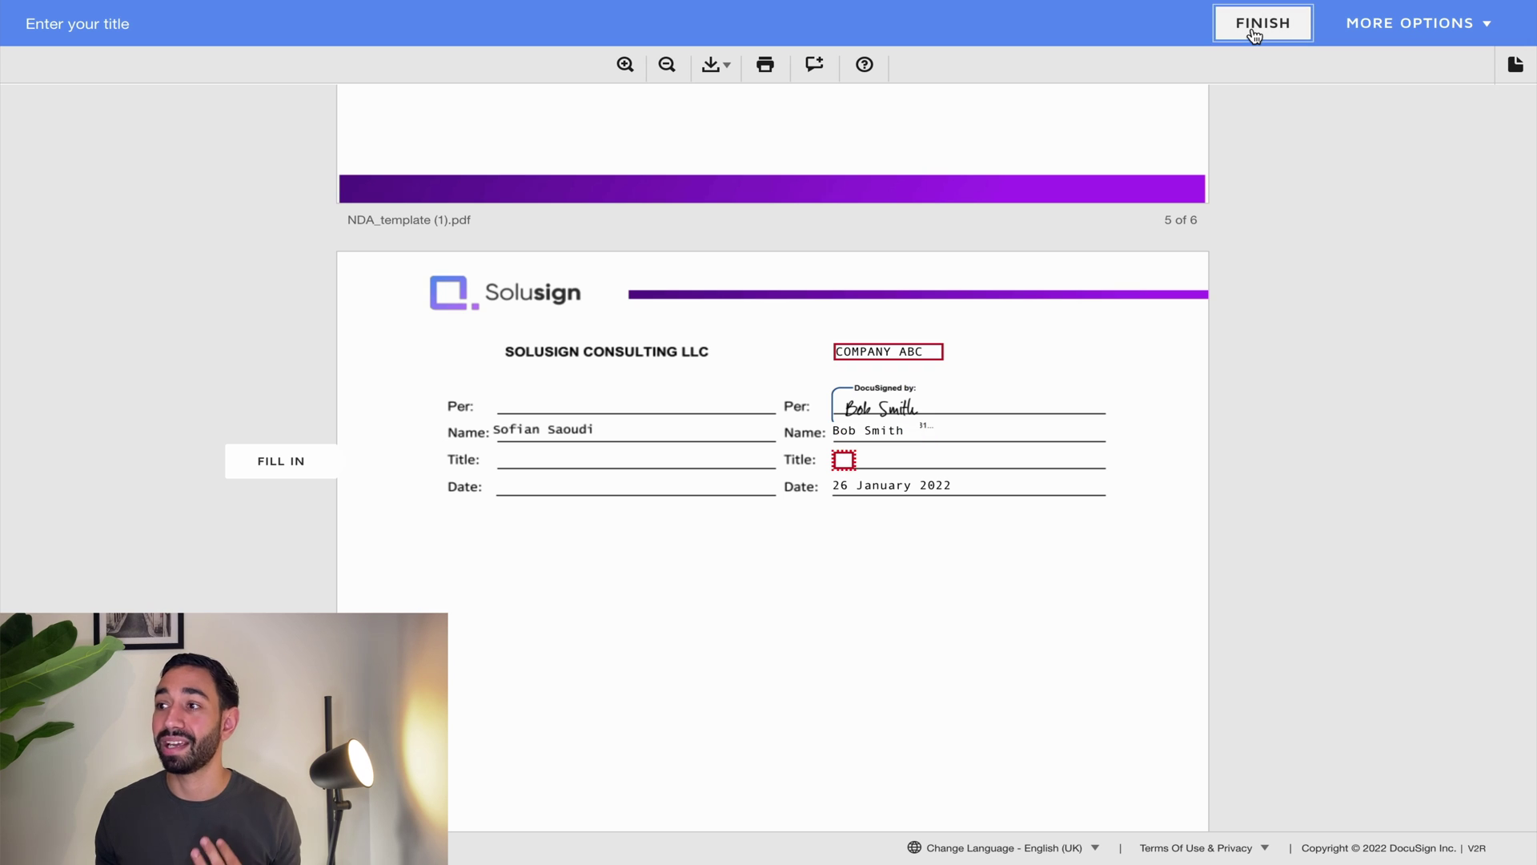
{"action": "type", "text": "Director"}
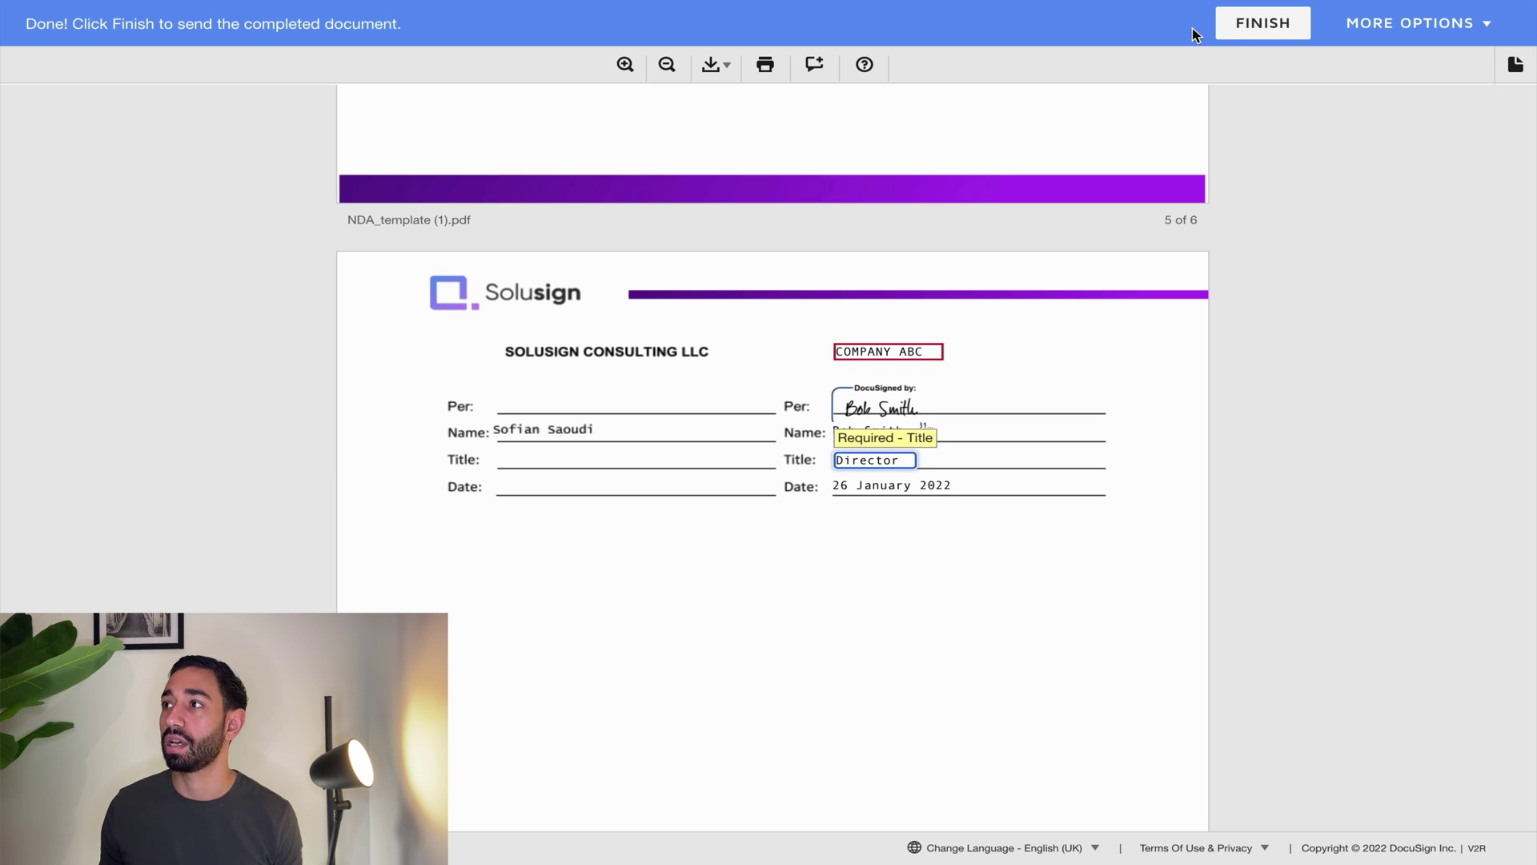
{"action": "left_click", "coordinate": [1278, 25]}
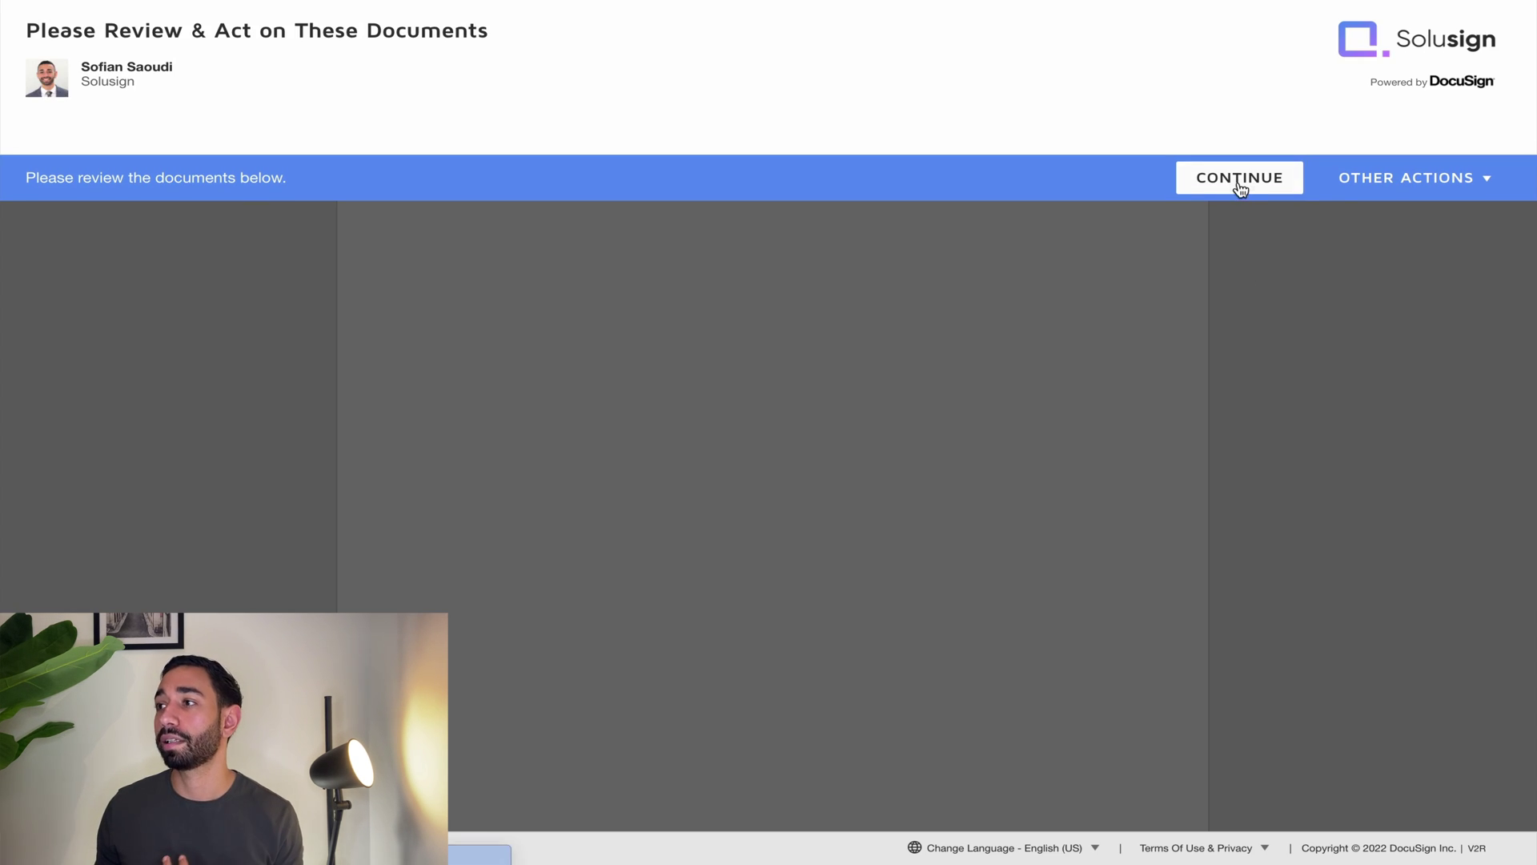
Step: As the second signer, apply the signature to the NDA and finish
{"action": "left_click", "coordinate": [1239, 183]}
{"action": "left_click", "coordinate": [278, 143]}
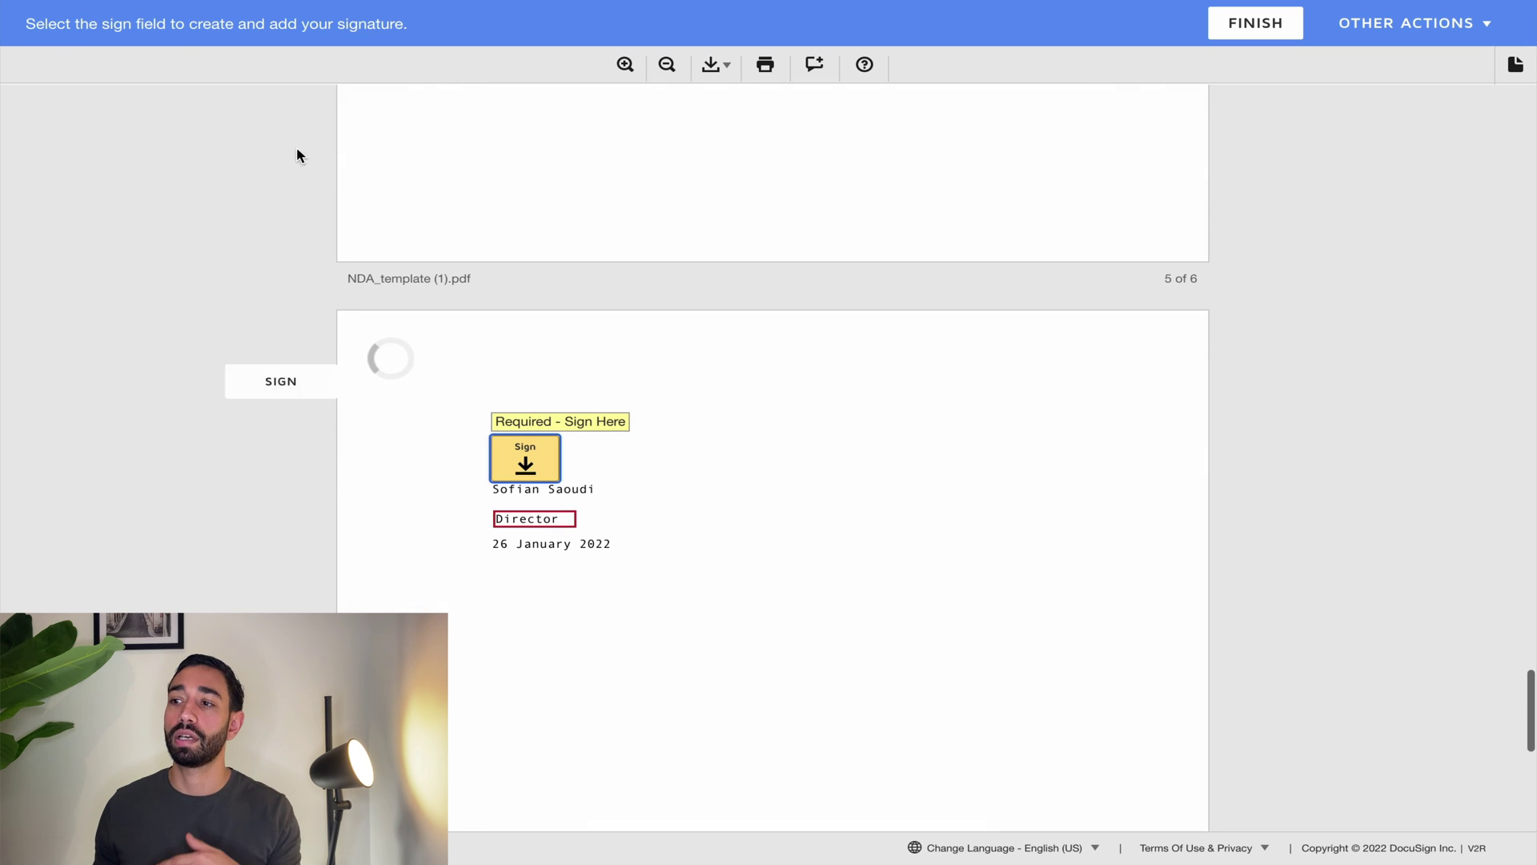
{"action": "left_click", "coordinate": [530, 466]}
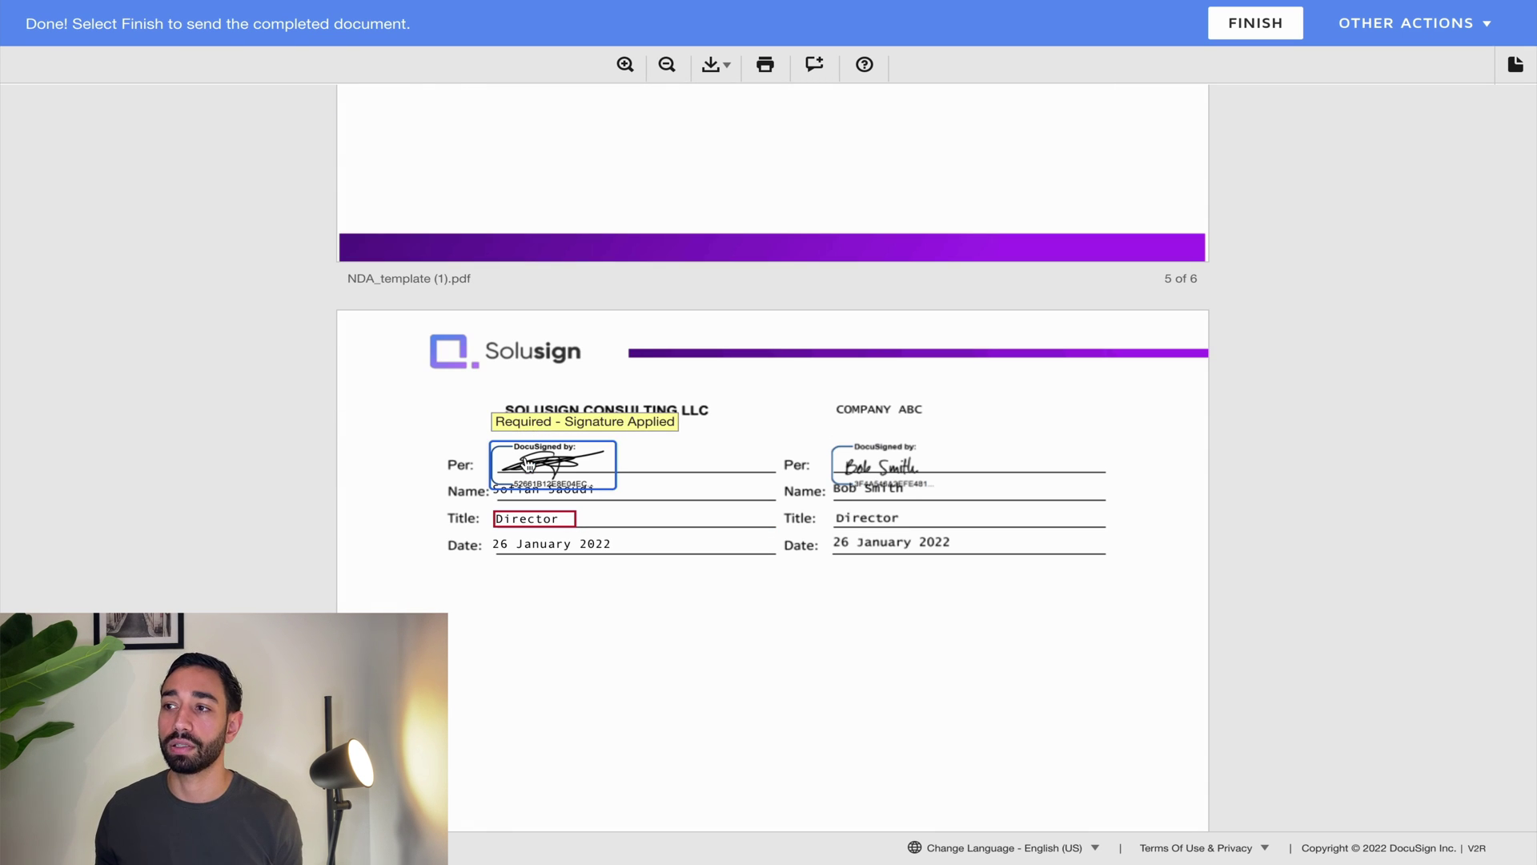
{"action": "left_click", "coordinate": [1241, 32]}
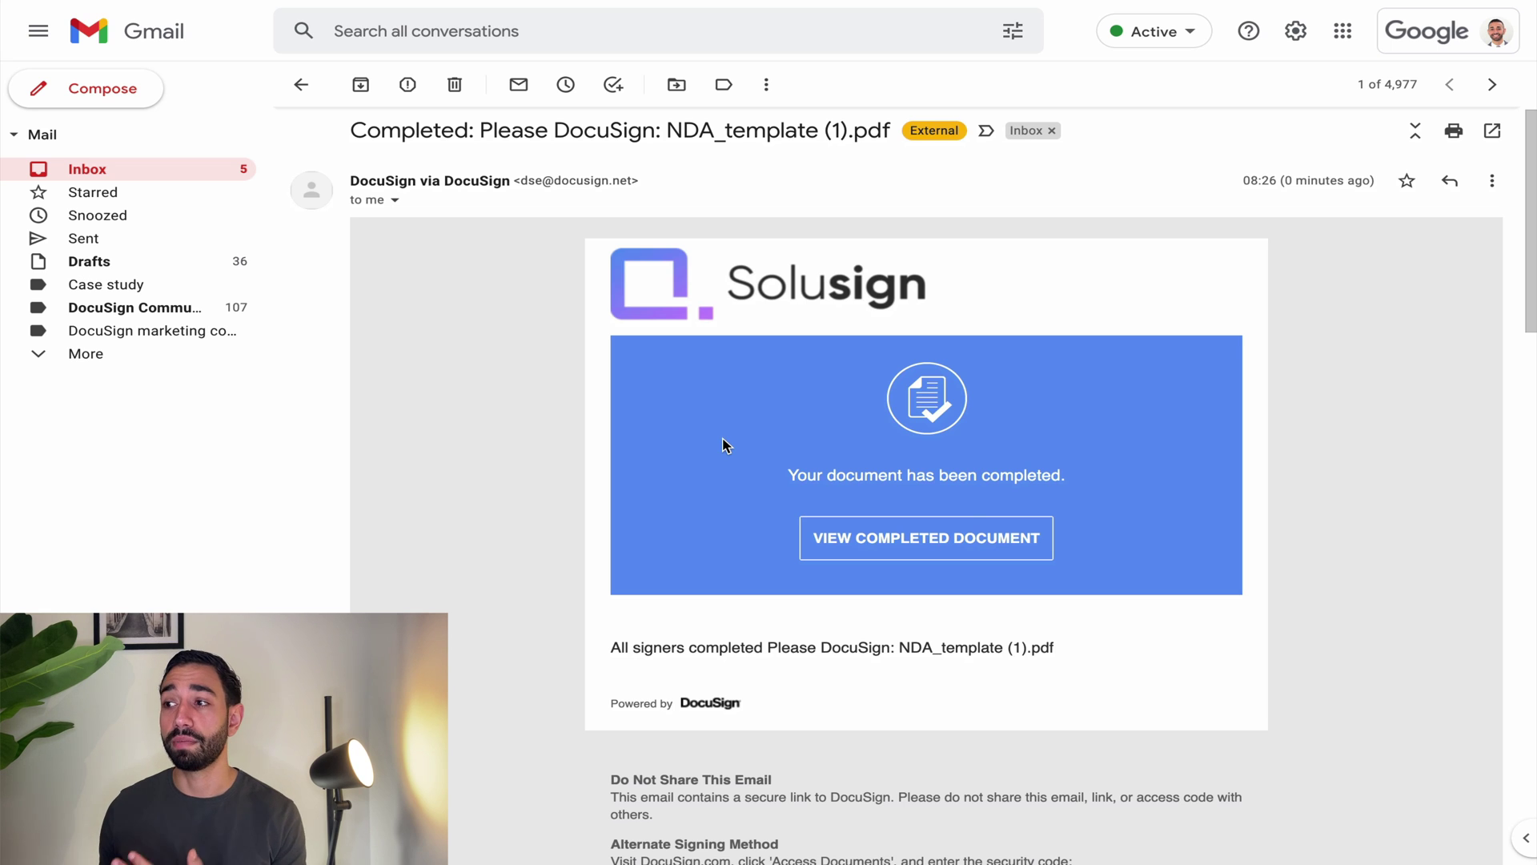
Step: Scroll down through the NDA completion email in Gmail
{"action": "scroll", "coordinate": [779, 458], "scroll_direction": "down", "scroll_amount": 1}
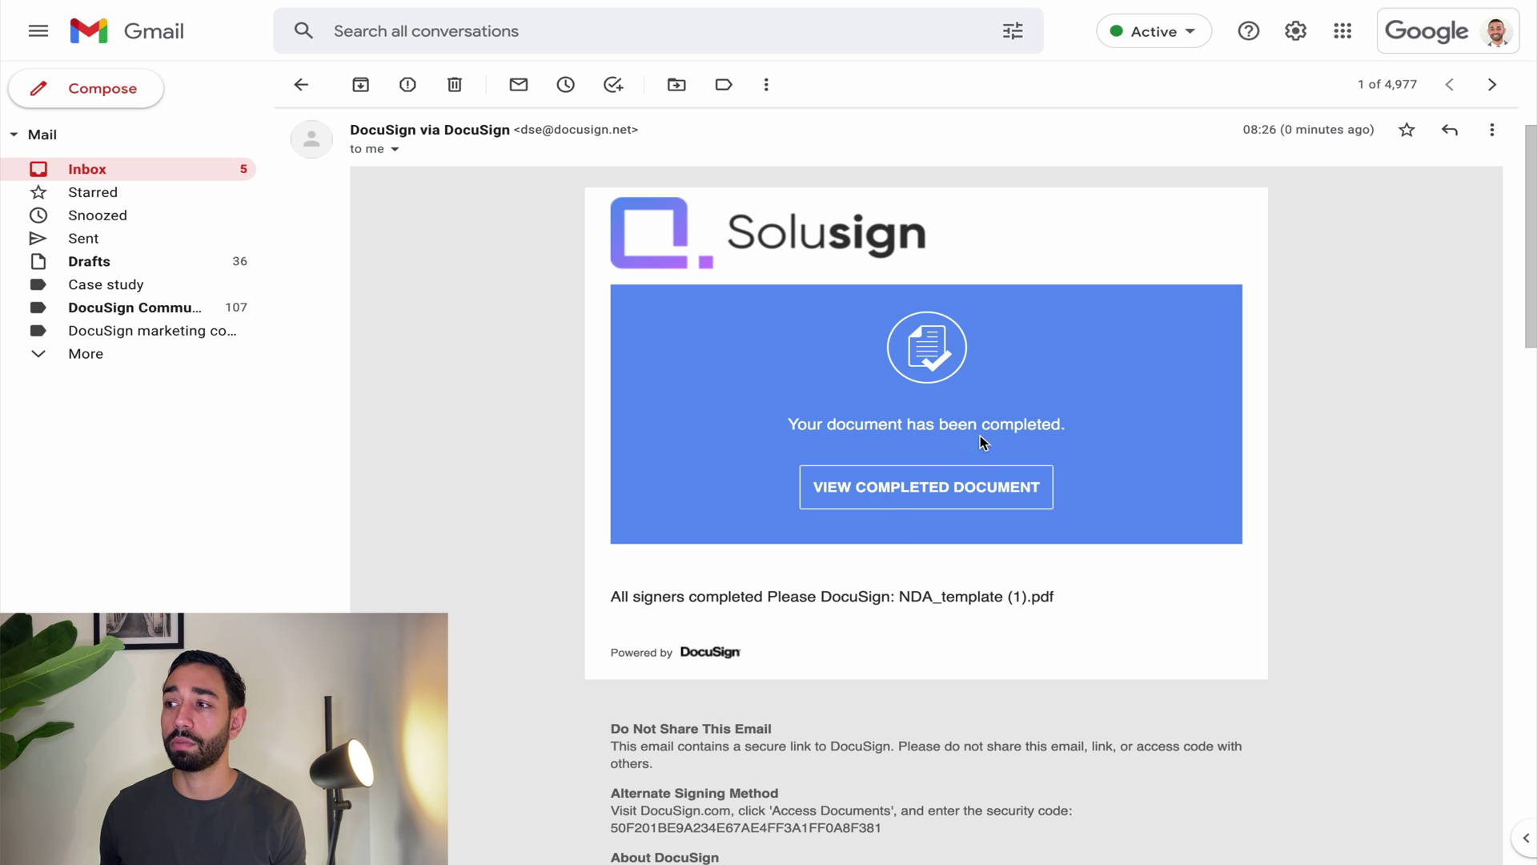
{"action": "scroll", "coordinate": [981, 439], "scroll_direction": "down", "scroll_amount": 2}
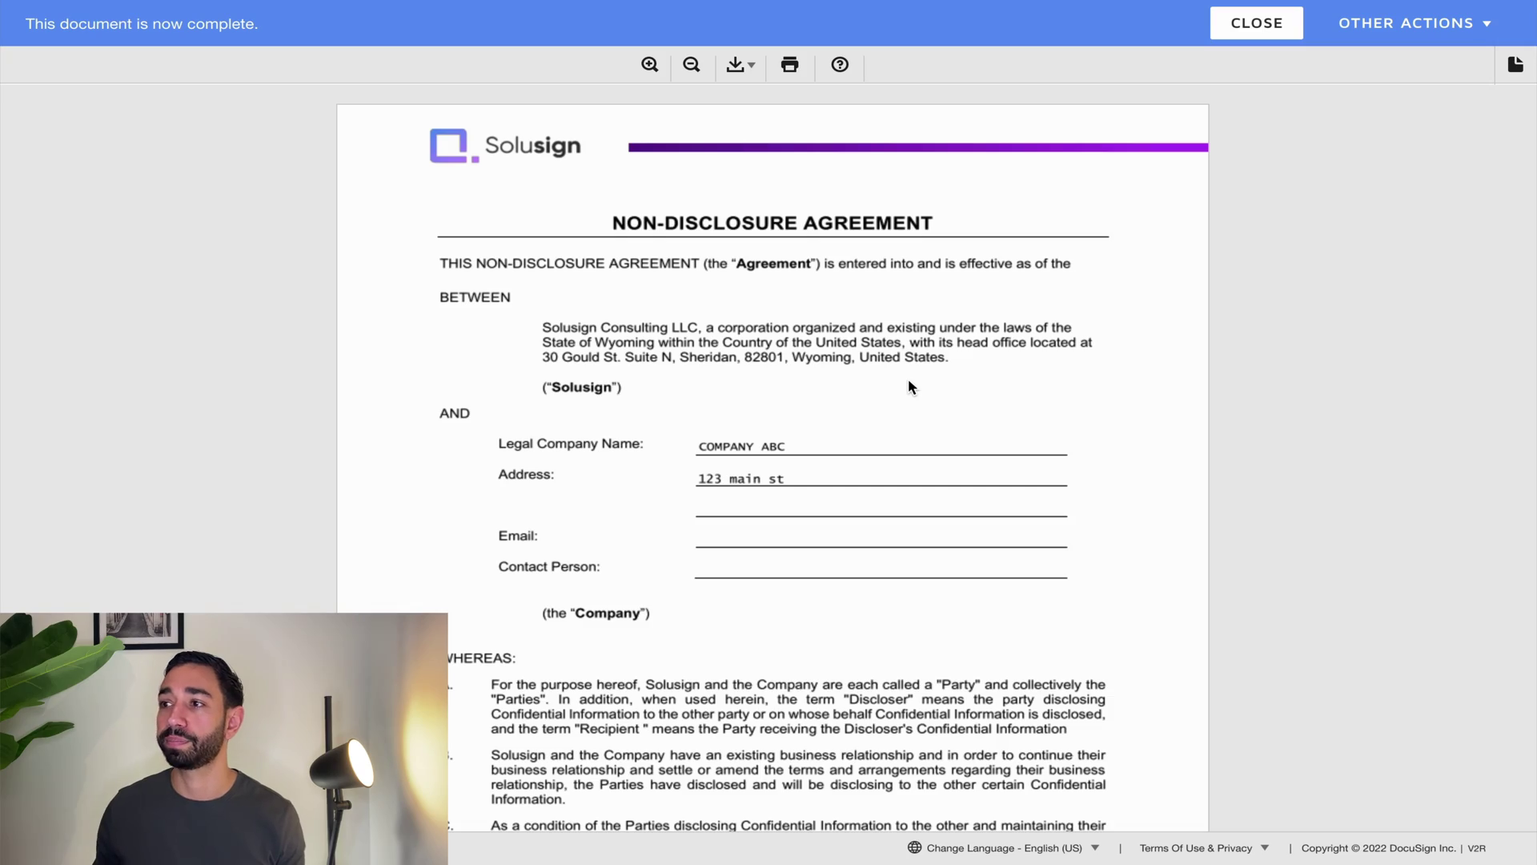
Step: Scroll through the completed, fully signed NDA
{"action": "scroll", "coordinate": [917, 503], "scroll_direction": "down", "scroll_amount": 20}
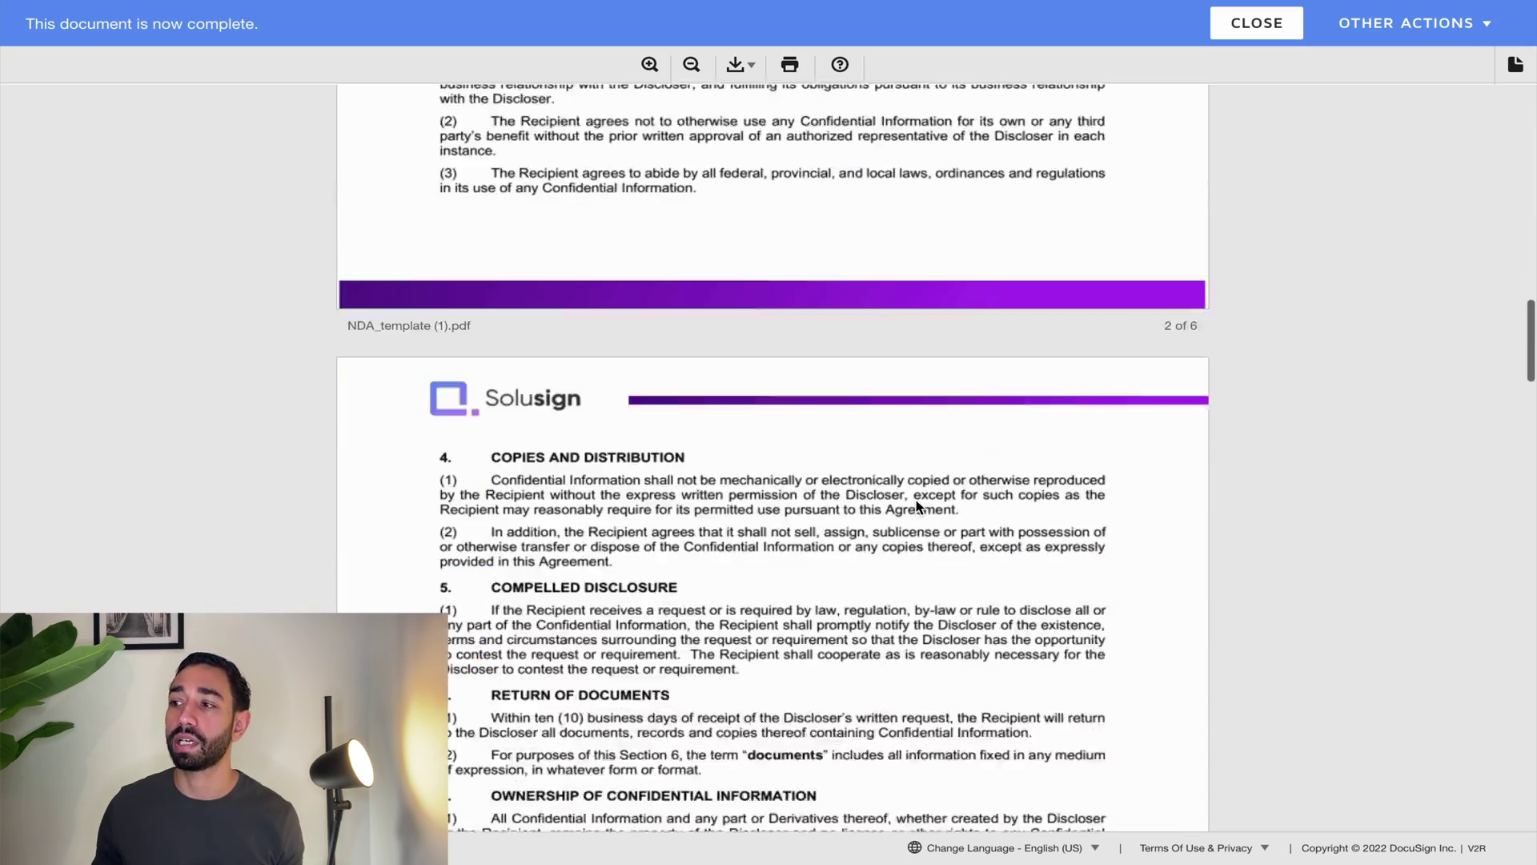
{"action": "scroll", "coordinate": [917, 507], "scroll_direction": "down", "scroll_amount": 20}
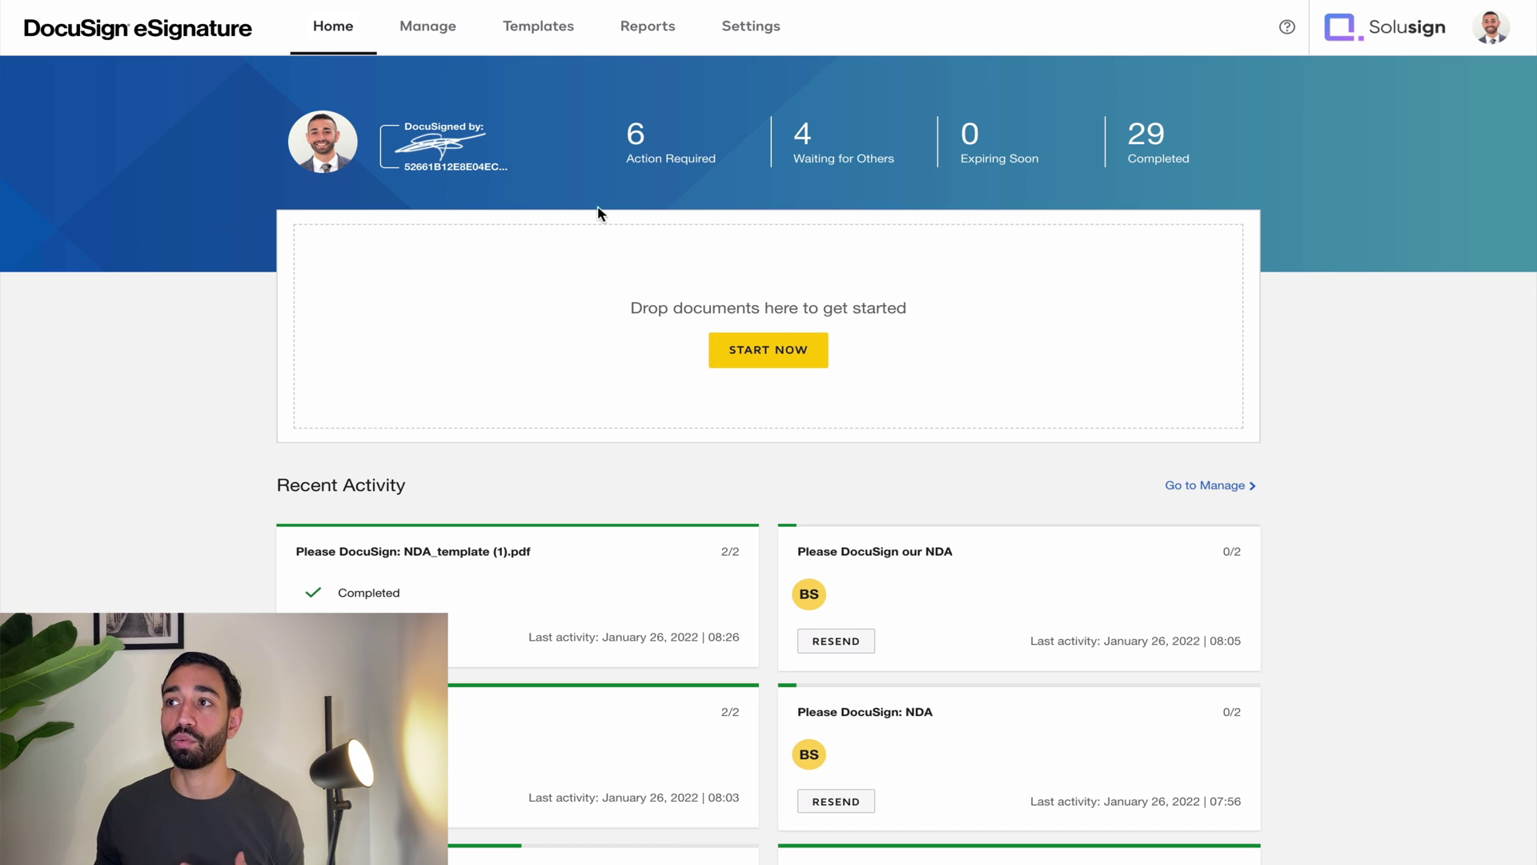
Step: Start a new envelope from the NDA template and fill the Receiving Party from a saved contact
{"action": "left_click", "coordinate": [537, 32]}
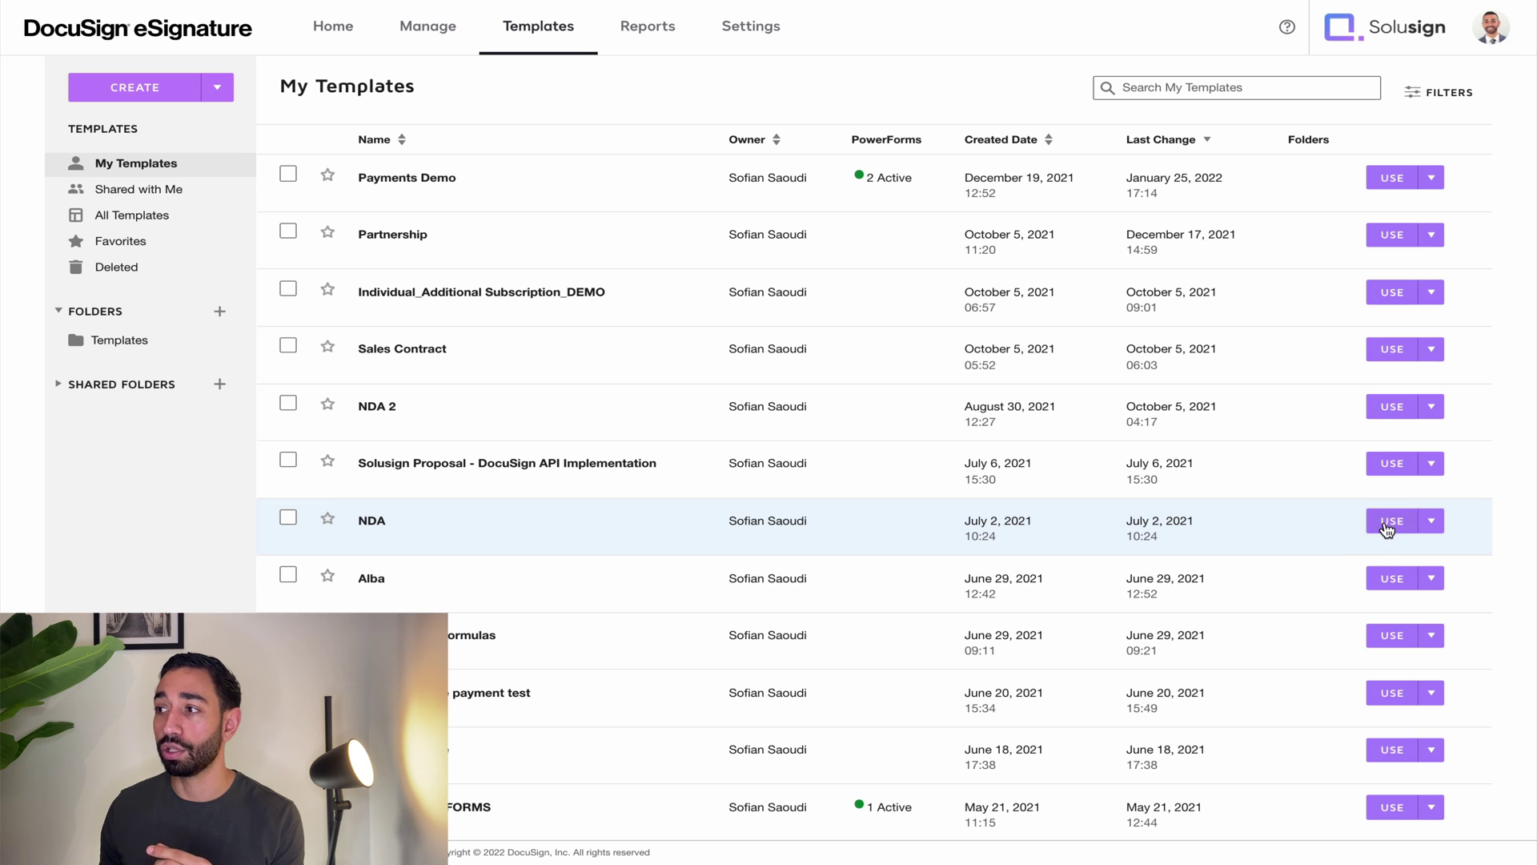
{"action": "left_click", "coordinate": [1388, 522]}
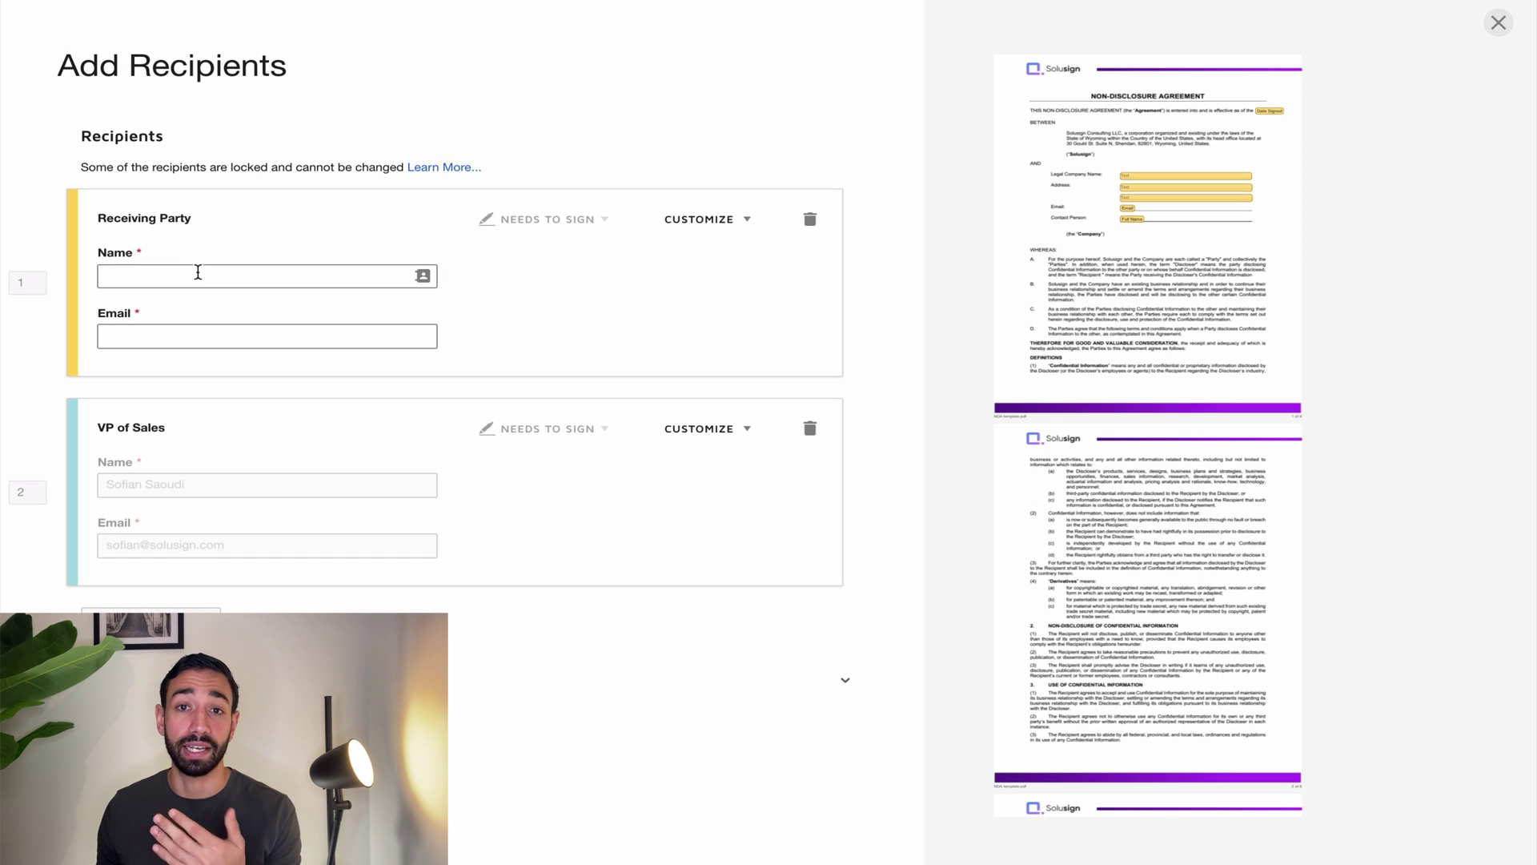
{"action": "left_click", "coordinate": [206, 280]}
{"action": "left_click", "coordinate": [199, 306]}
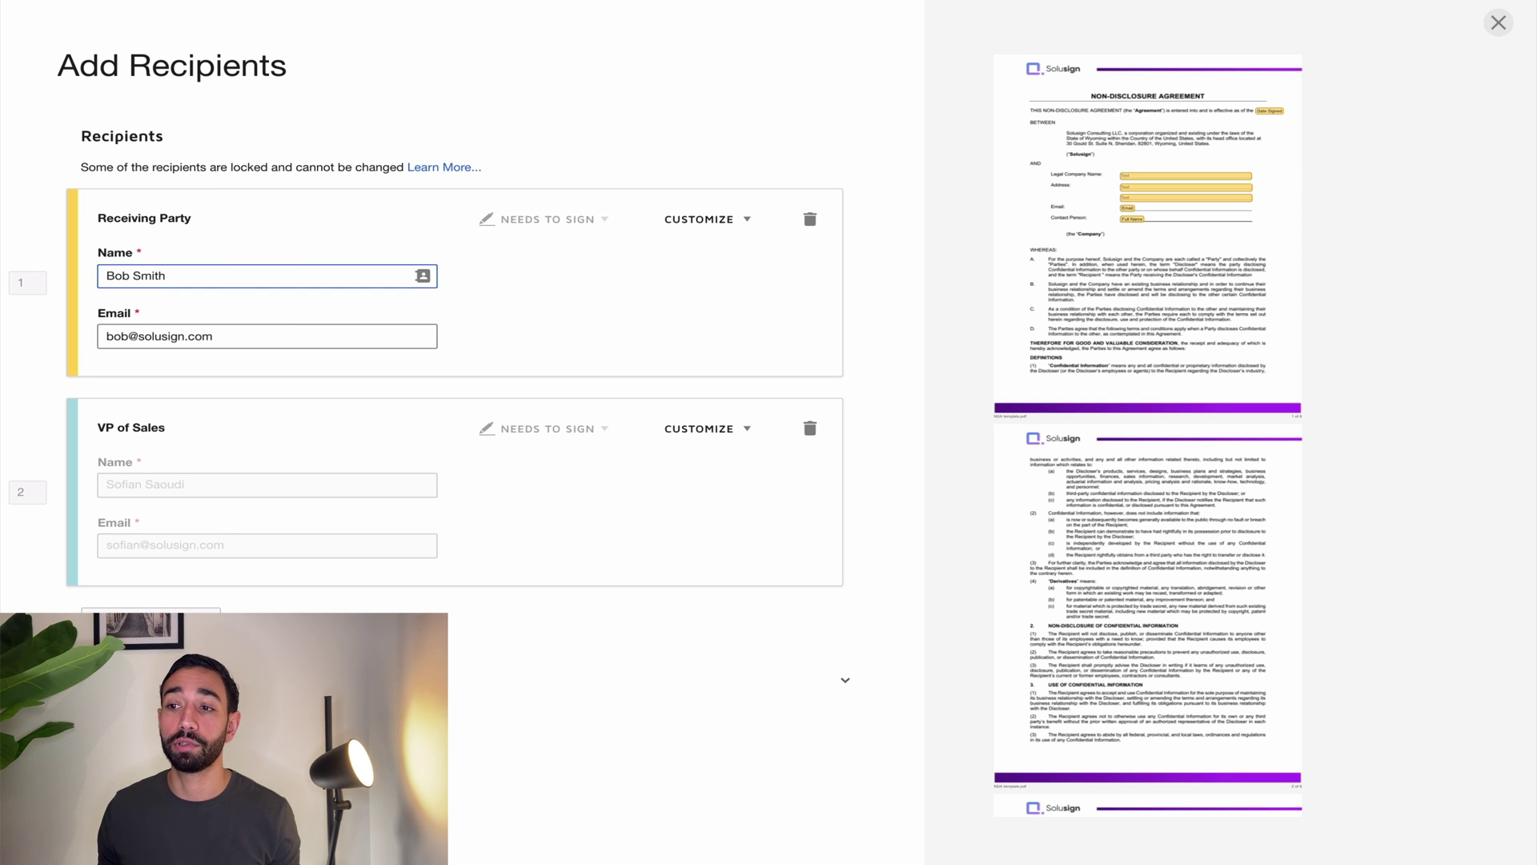